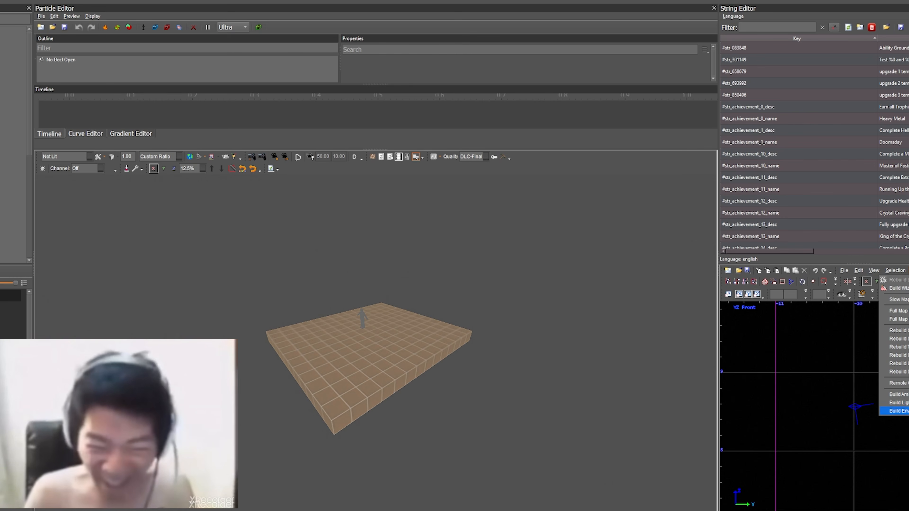
click(899, 411)
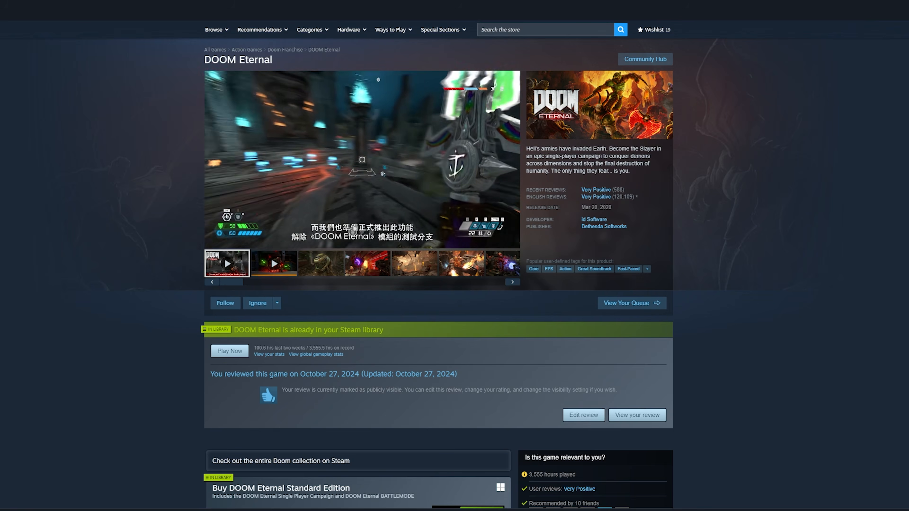
Look through the DOOM Eternal store page on Steam, including its purchase editions.
scroll(812, 188, down, 5)
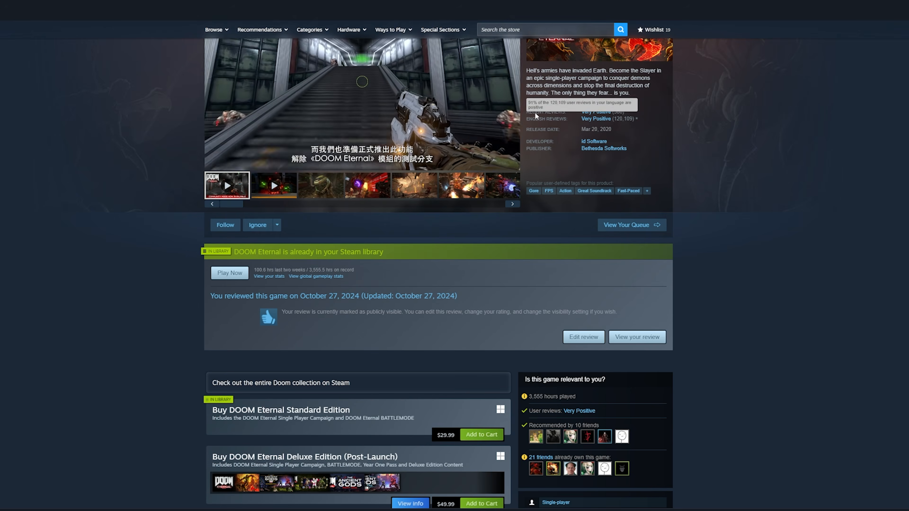
scroll(525, 155, down, 3)
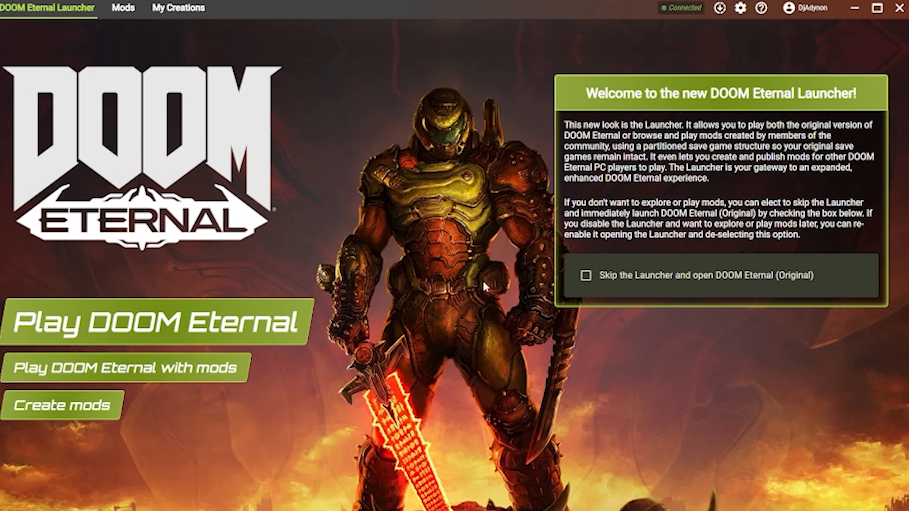
In the DOOM Eternal Launcher, view the information on playing with mods and on creating mods.
click(223, 372)
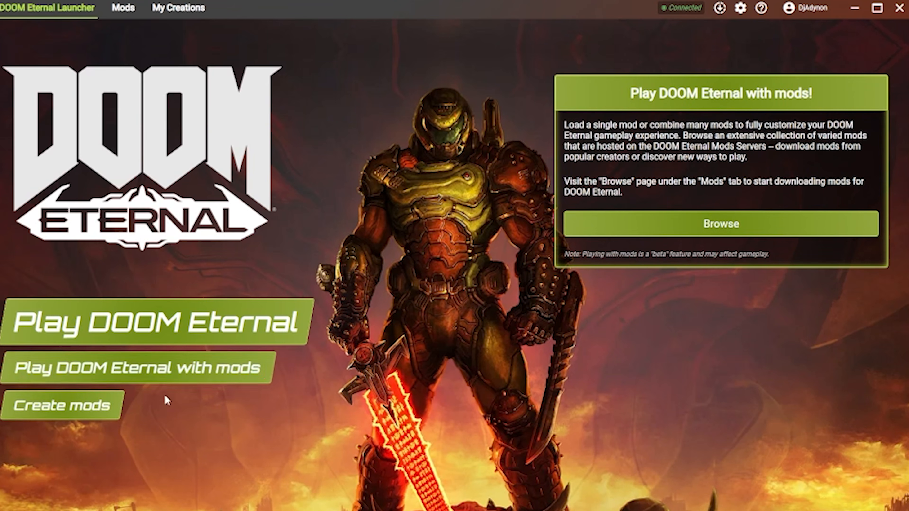
click(98, 414)
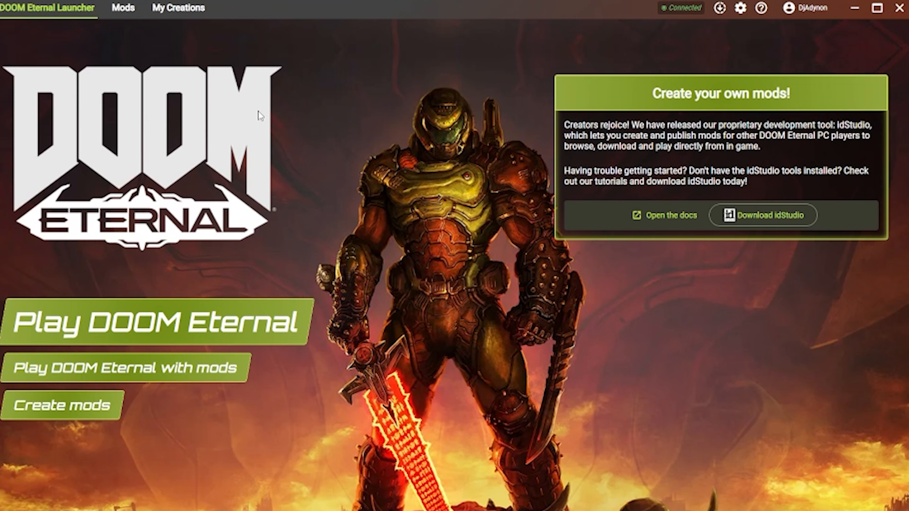
Open the mod catalogue and look over its spotlight and QuakeCon 2025 featured mods.
click(124, 9)
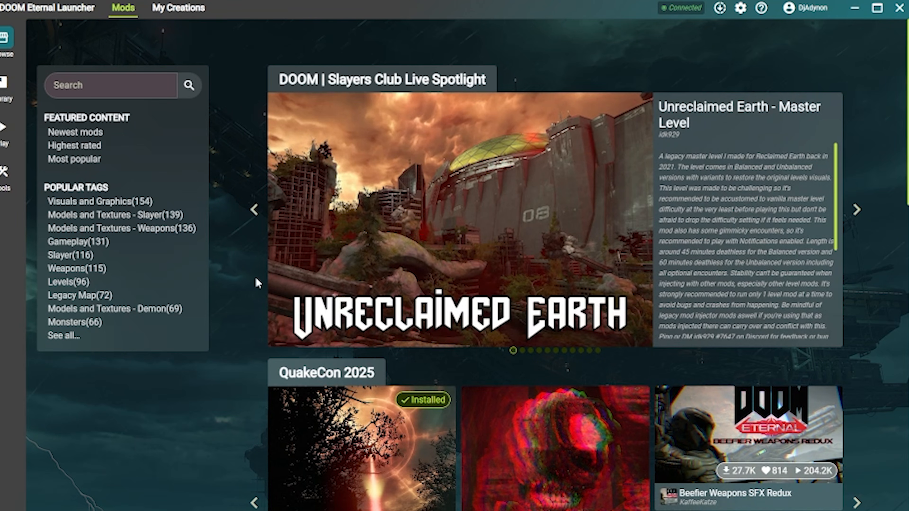
scroll(554, 158, down, 5)
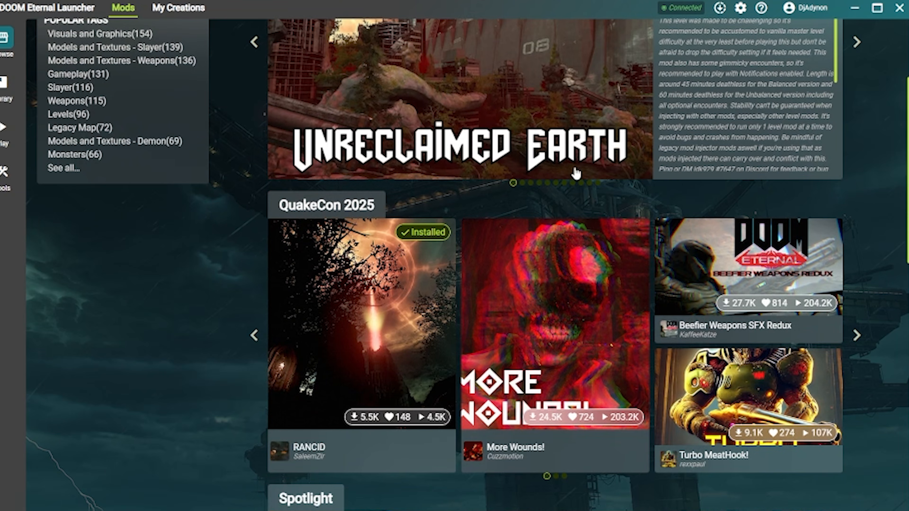
scroll(574, 175, up, 5)
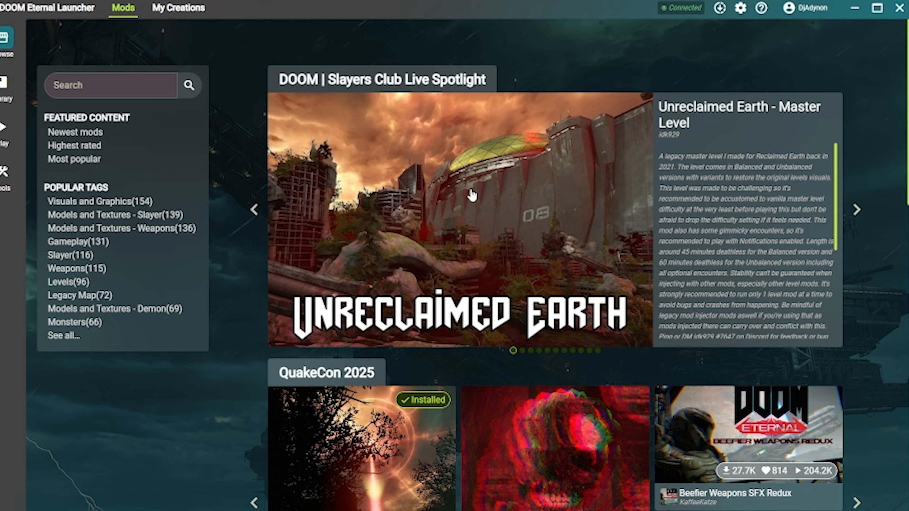
scroll(473, 200, down, 2)
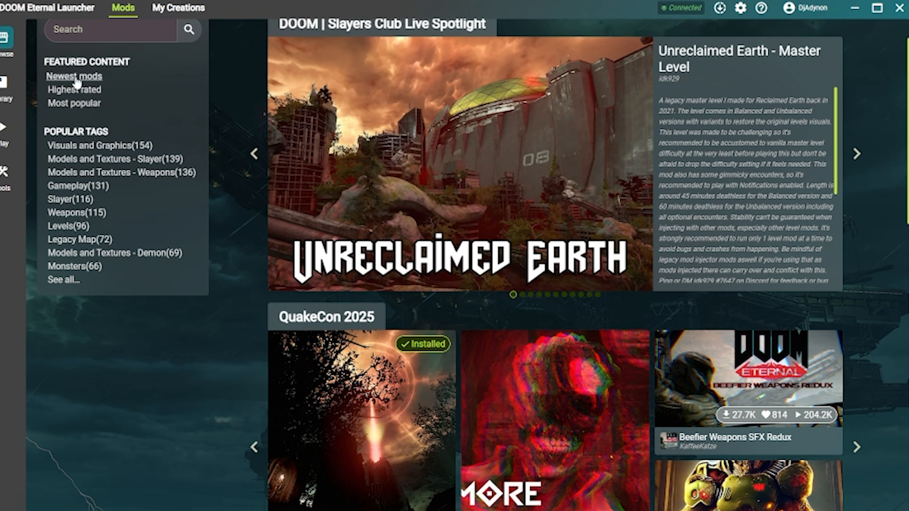
List the newest mods and view the details of the Vanaheim Collection Pack and test3 mods.
click(77, 79)
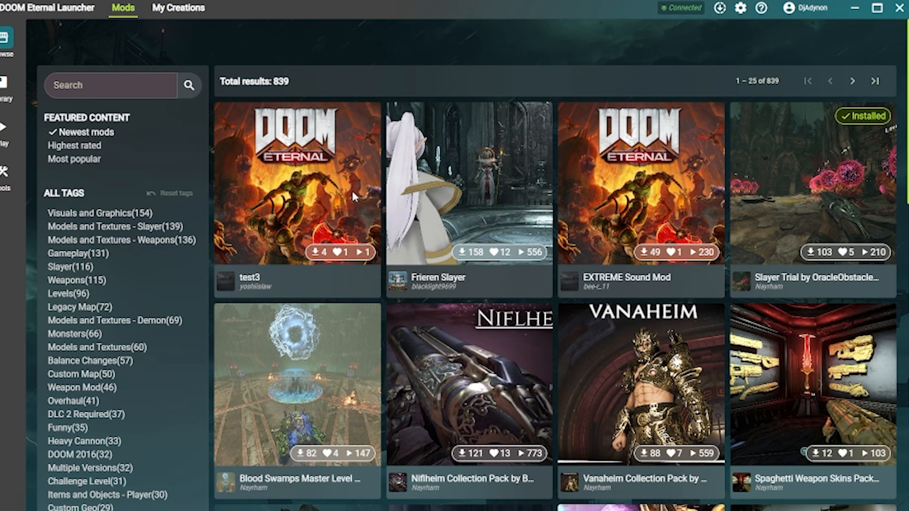
scroll(545, 388, down, 5)
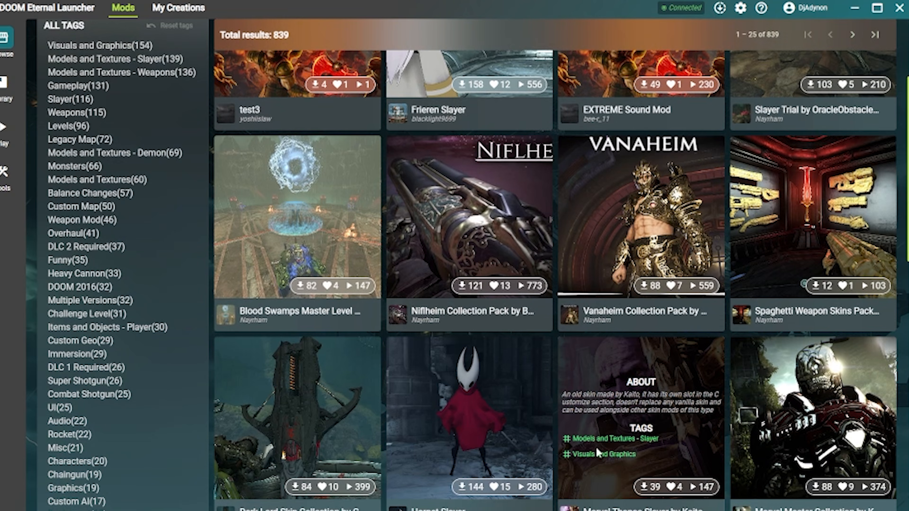
scroll(588, 461, up, 5)
click(671, 369)
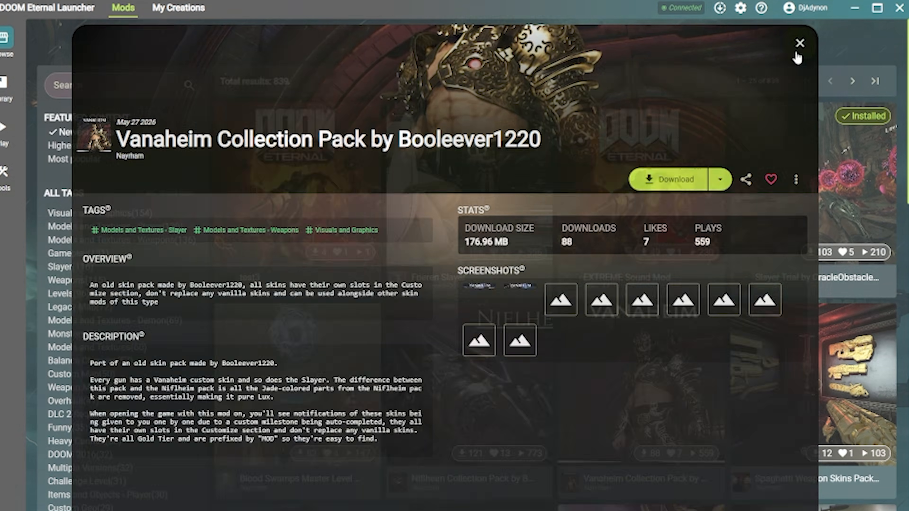
click(799, 44)
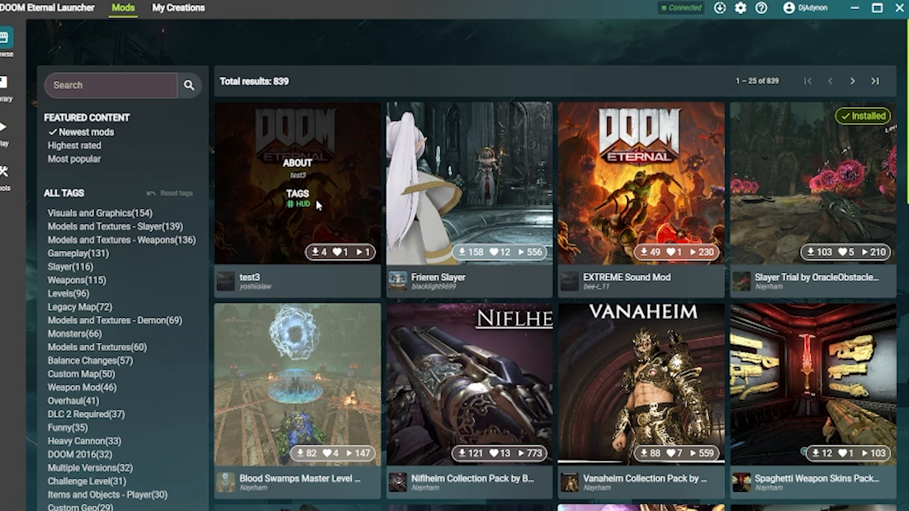
click(318, 205)
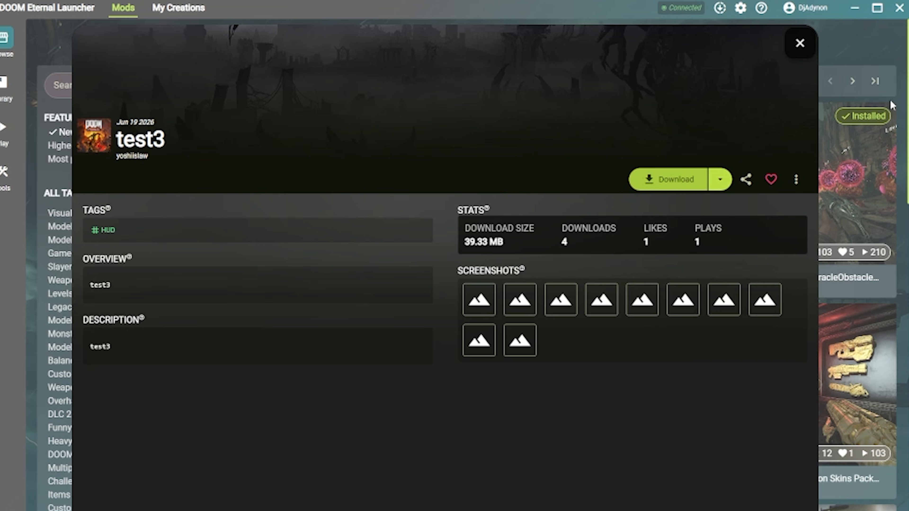
click(799, 43)
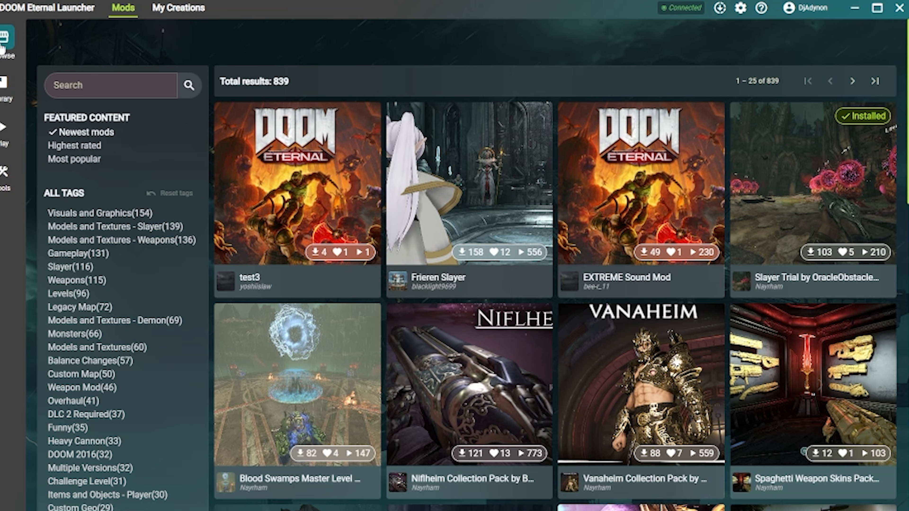
Filter the newest mods by the tags Weapons, Levels and Legacy Map.
click(83, 283)
click(81, 294)
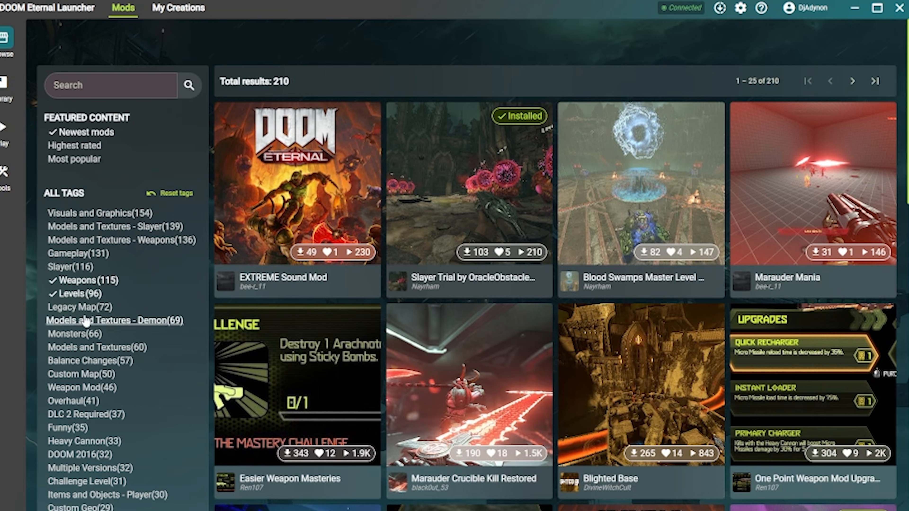
click(79, 309)
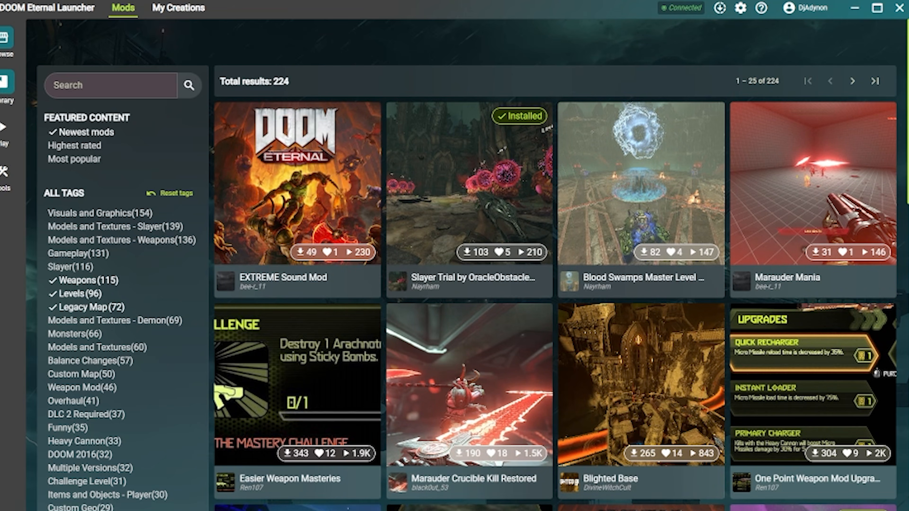
Open the mod library and view the details of Super Oof Nest and the PRINTSTREAM Skin Pack.
click(6, 84)
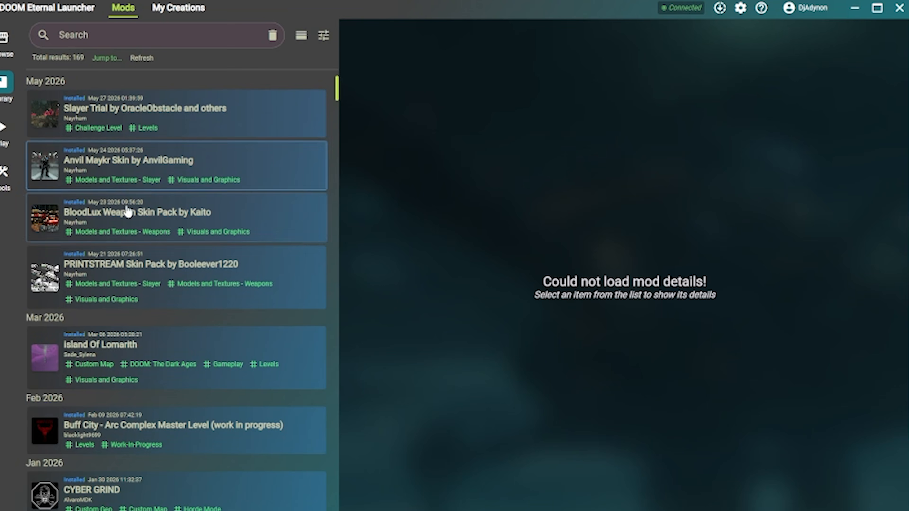
scroll(182, 279, down, 9)
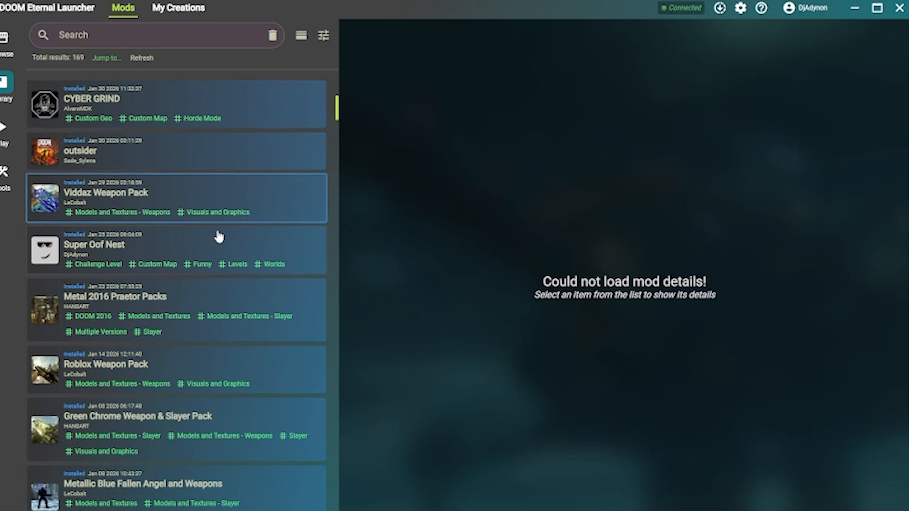
click(217, 244)
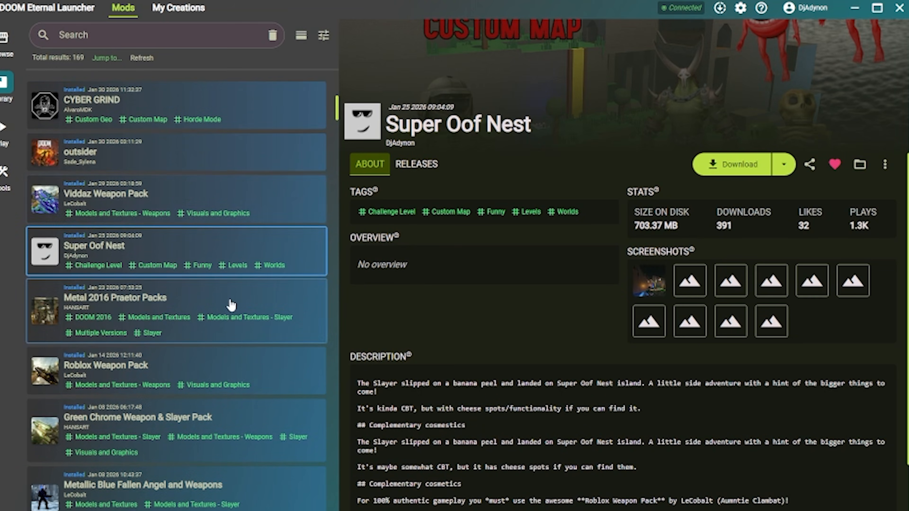
scroll(201, 229, up, 6)
click(193, 243)
scroll(193, 244, up, 3)
click(193, 264)
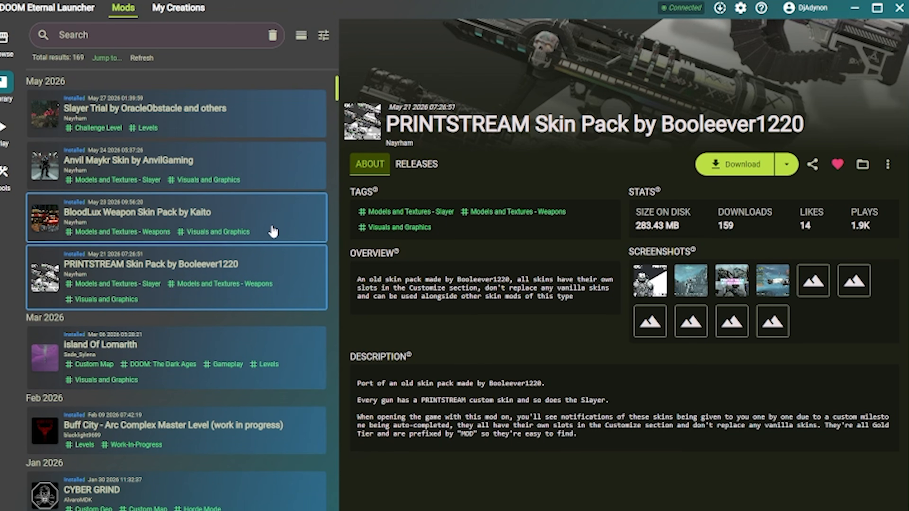
Open the mod play page and remove every mod from the active mods list.
click(5, 138)
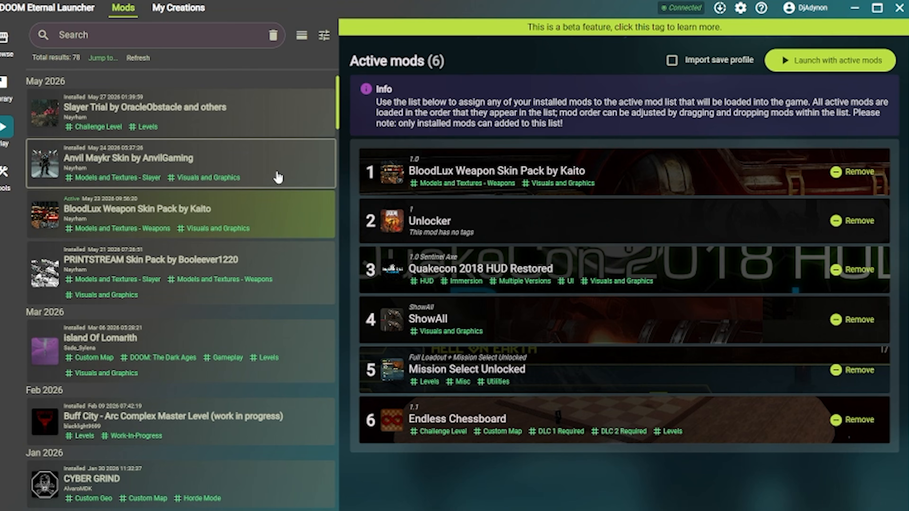
scroll(178, 315, down, 4)
scroll(160, 291, up, 4)
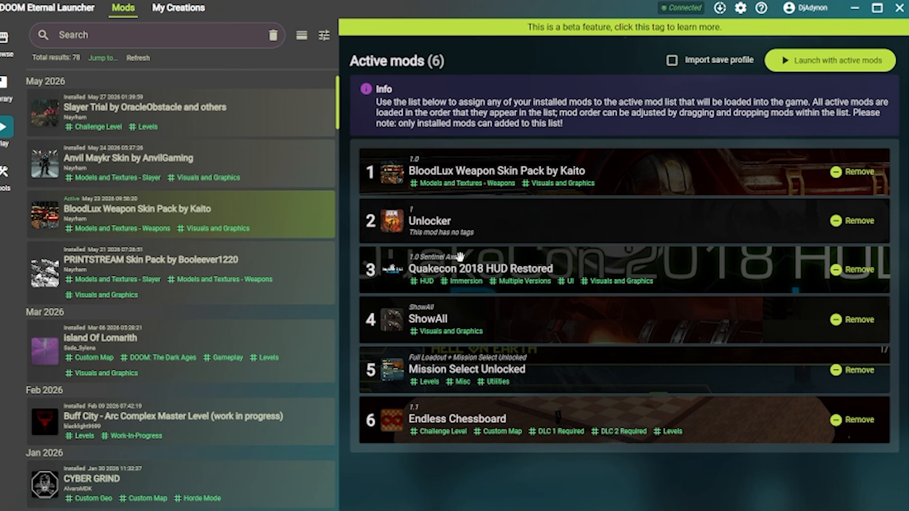
click(853, 178)
click(853, 177)
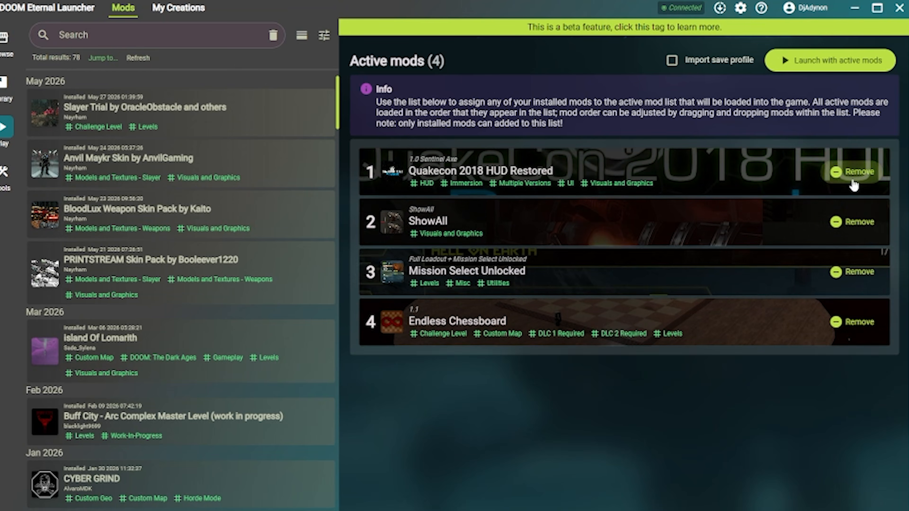
click(853, 177)
click(854, 177)
click(853, 177)
click(853, 177)
Activate the PRINTSTREAM Skin Pack, BloodLux Weapon Skin Pack, Anvil Maykr Skin and Slayer Trial mods.
scroll(225, 256, down, 4)
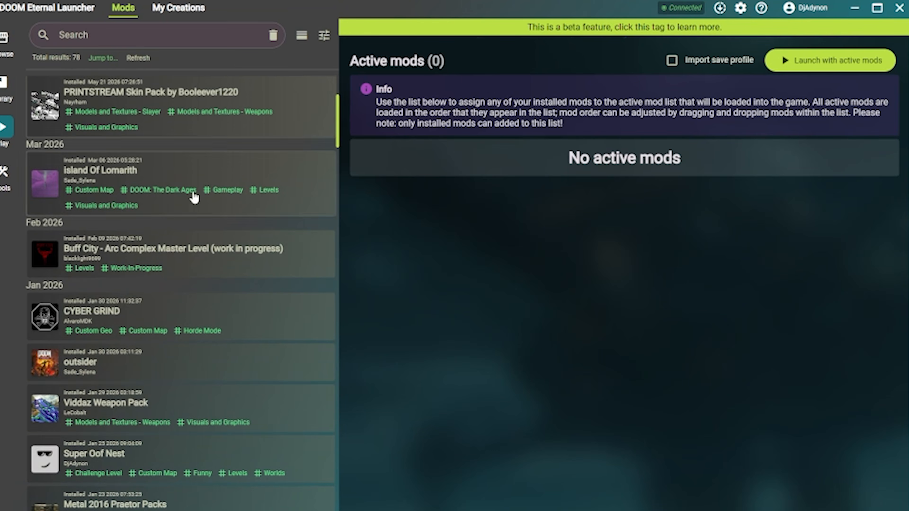
scroll(150, 404, up, 4)
click(188, 296)
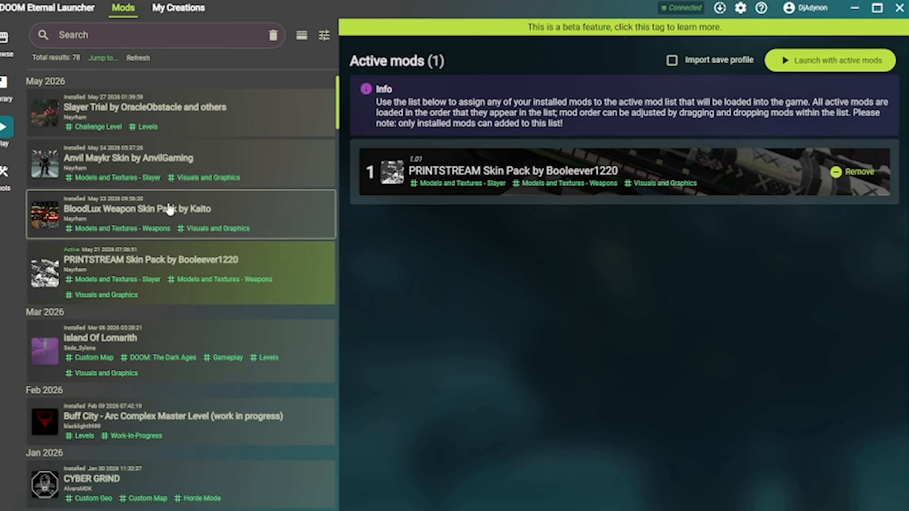
click(184, 210)
click(160, 153)
click(157, 109)
Add Island Of Lomarith, Buff City - Arc Complex Master Level, CYBER GRIND, outsider and Viddaz Weapon Pack to the active mods.
scroll(148, 286, down, 3)
click(136, 243)
click(129, 308)
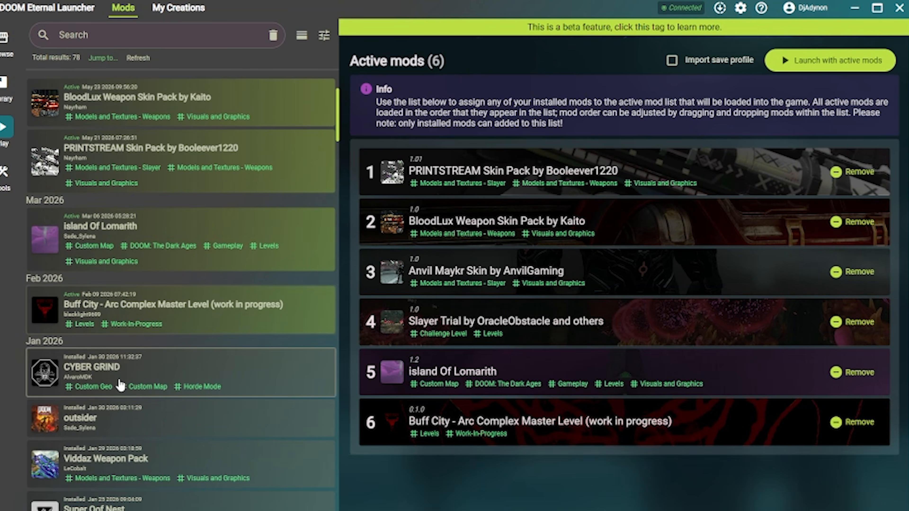
click(125, 371)
click(120, 419)
click(114, 460)
Add Super Oof Nest, Metal 2016 Praetor Packs, Roblox Weapon Pack and Green Chrome Weapon & Slayer Pack to the active mods.
scroll(116, 491, down, 5)
drag(103, 275, 113, 286)
scroll(668, 285, down, 3)
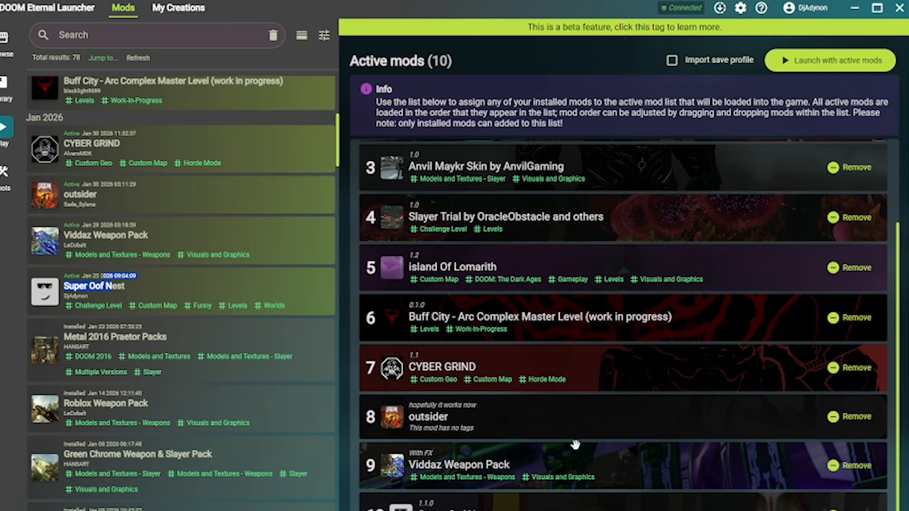
scroll(234, 277, down, 4)
click(215, 179)
click(199, 236)
click(229, 297)
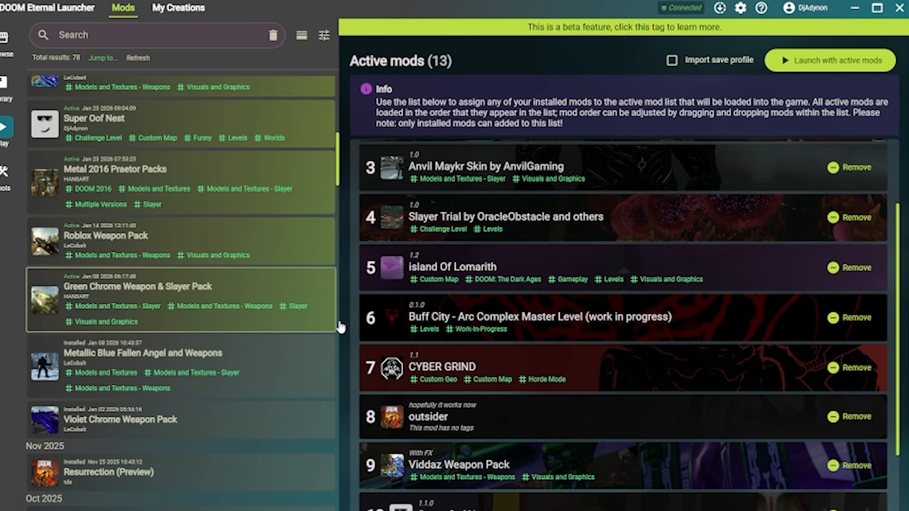
Open the Mod cleanup tool to check its selectable save locations, and view the list of available mod tools.
click(3, 181)
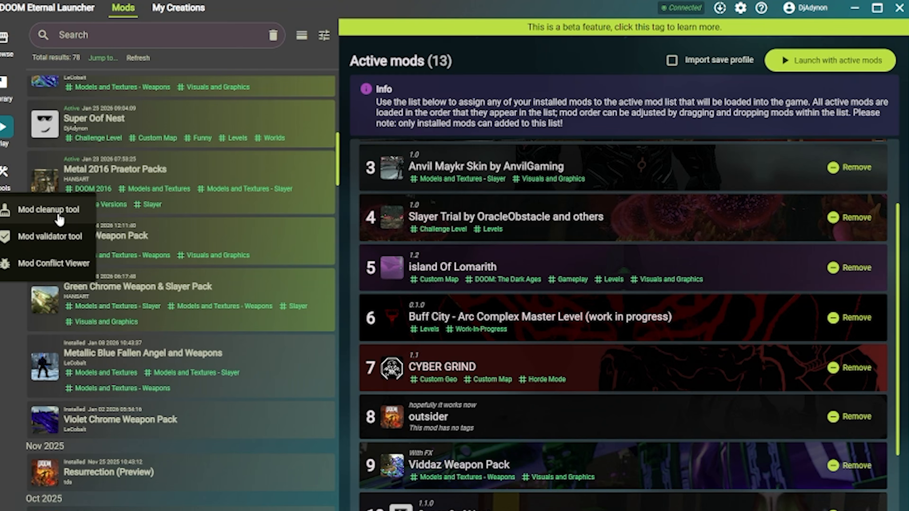
click(50, 210)
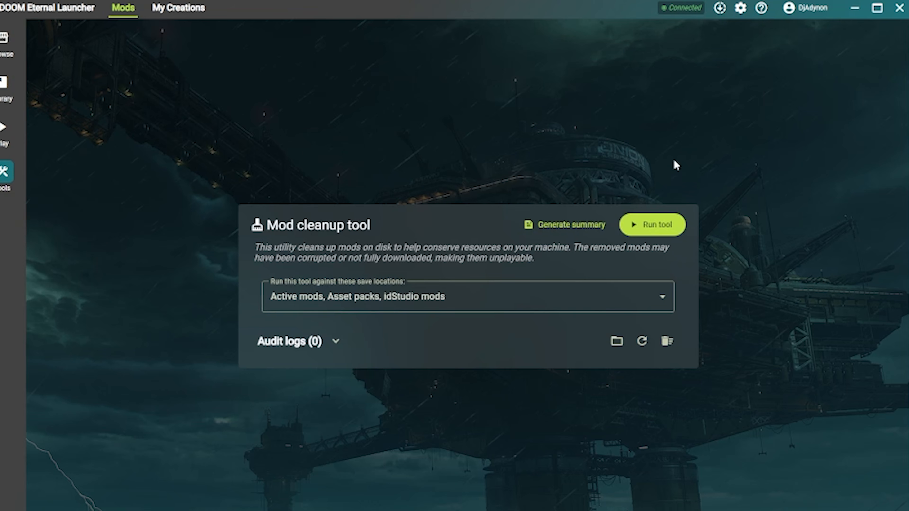
click(512, 308)
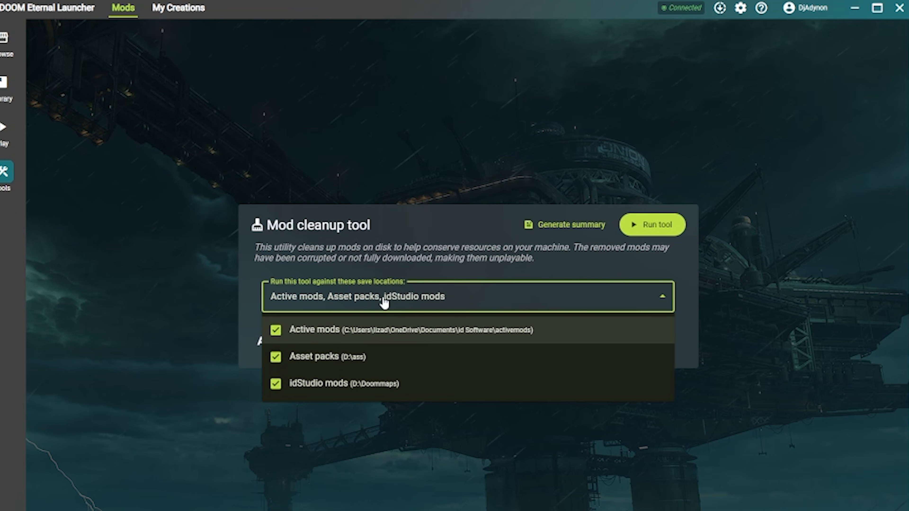
click(280, 291)
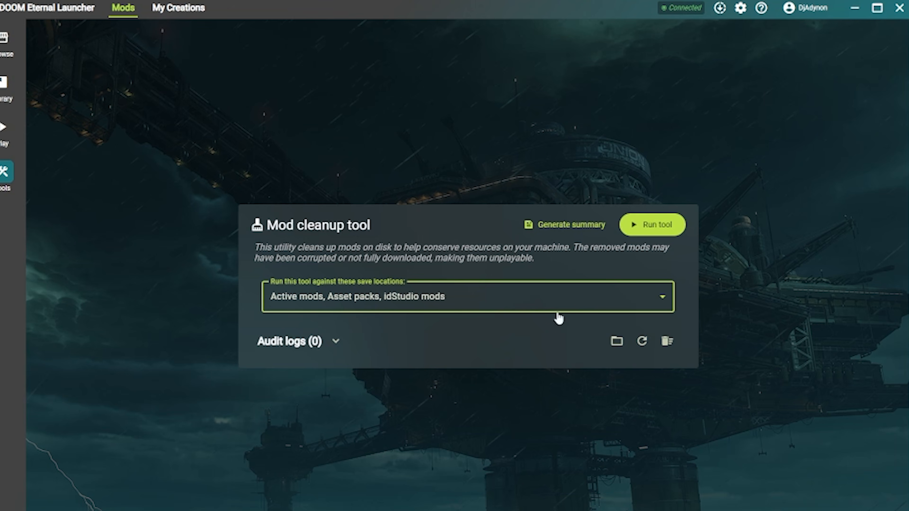
click(6, 172)
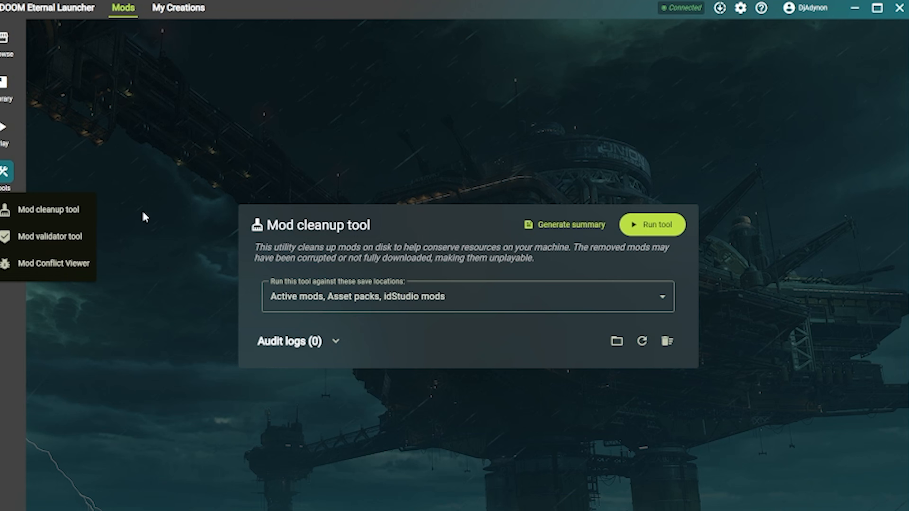
click(62, 150)
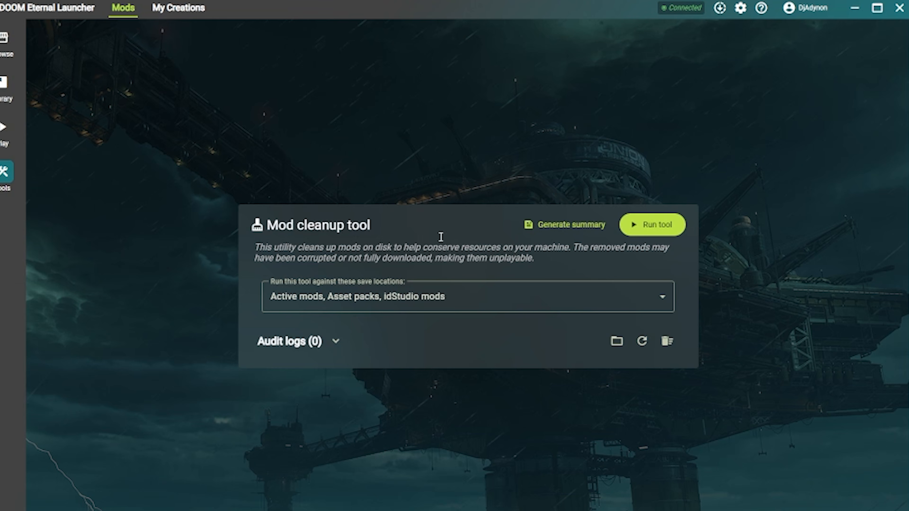
Revisit the active mods view and the mod library, ending on the mod browsing page.
click(7, 132)
click(11, 94)
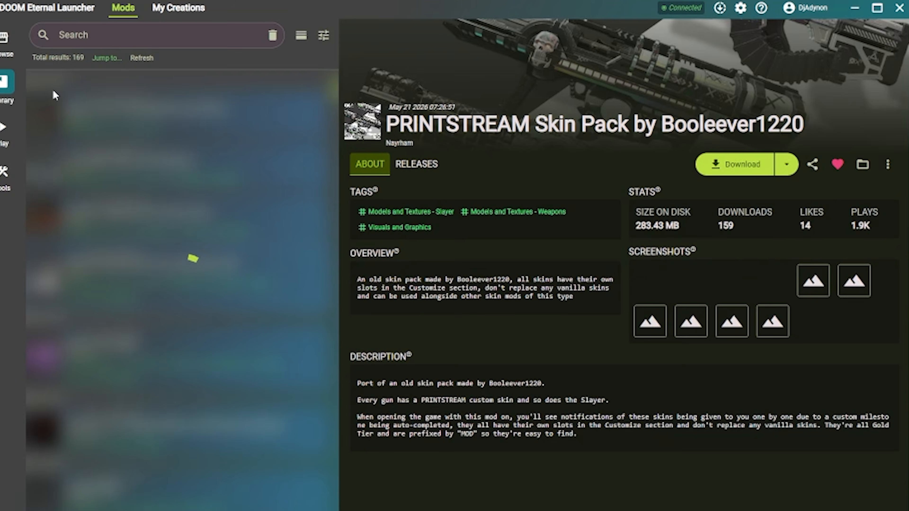
click(4, 36)
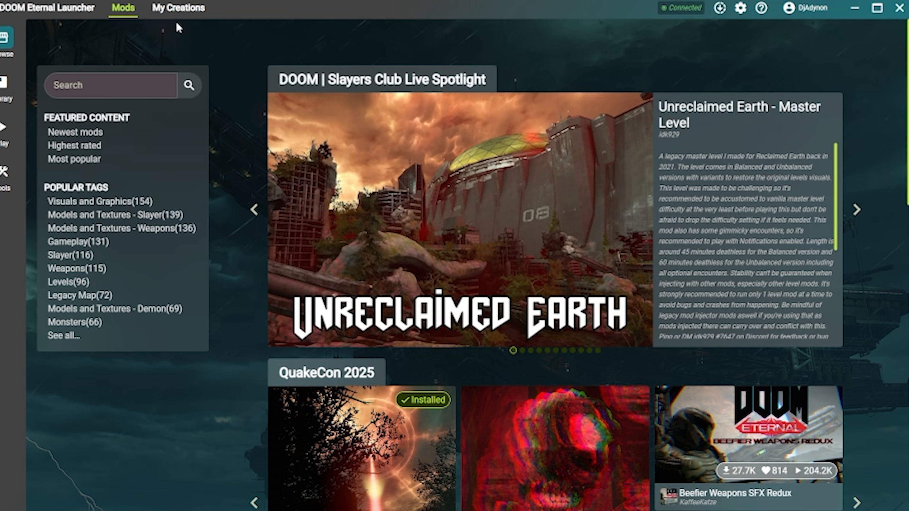
Open My Creations and look through the list of idStudio mods.
click(178, 8)
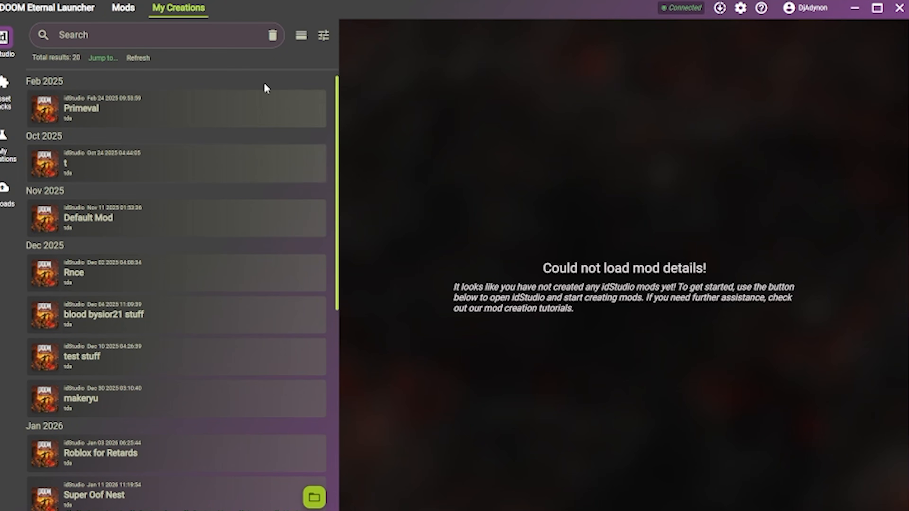
scroll(188, 335, down, 2)
scroll(189, 335, up, 2)
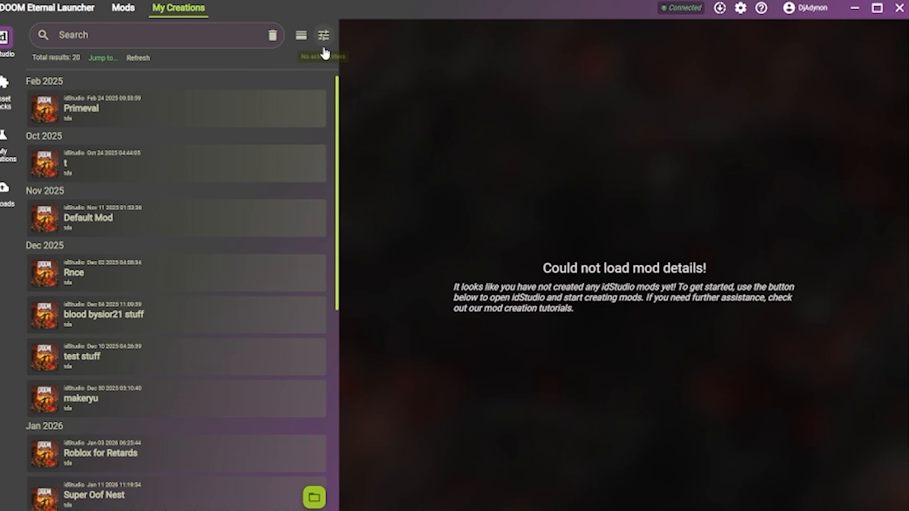
scroll(194, 298, down, 3)
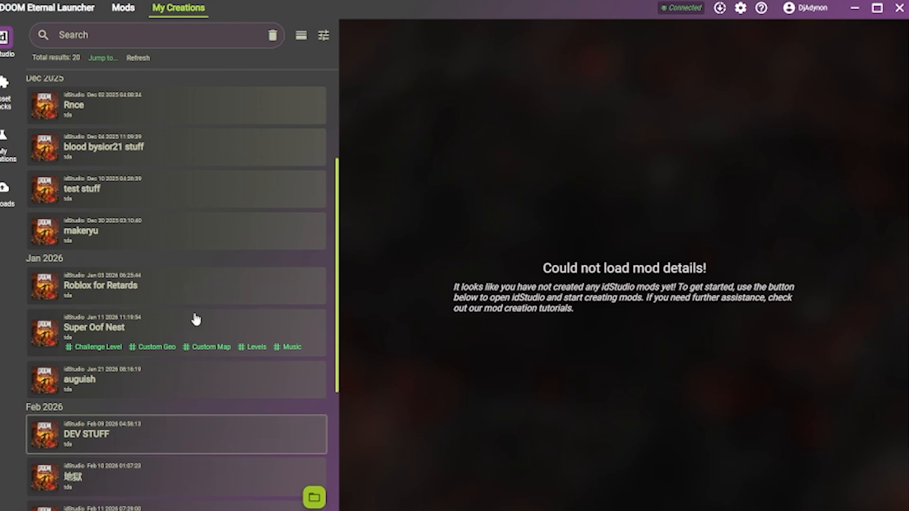
scroll(252, 265, up, 3)
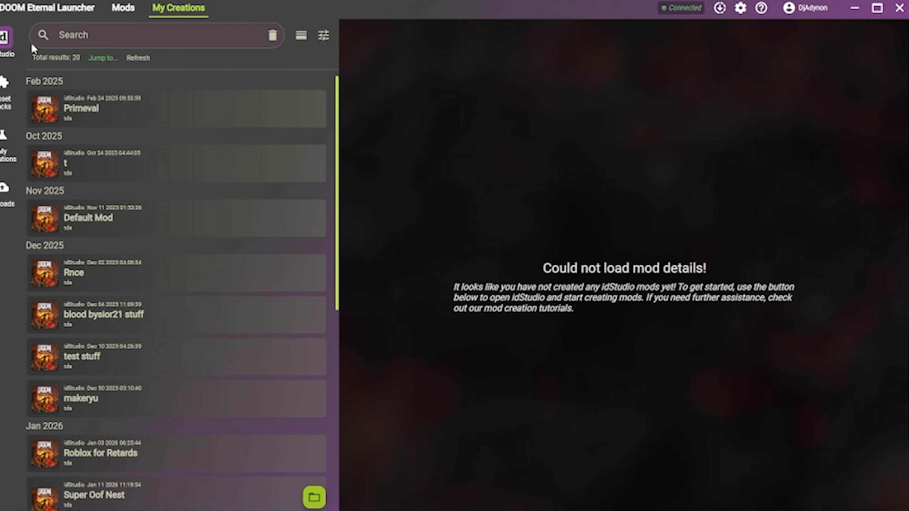
View the details of the idStudio mods "t" and "Default Mod" and find the option for creating a new mod in idStudio.
click(120, 175)
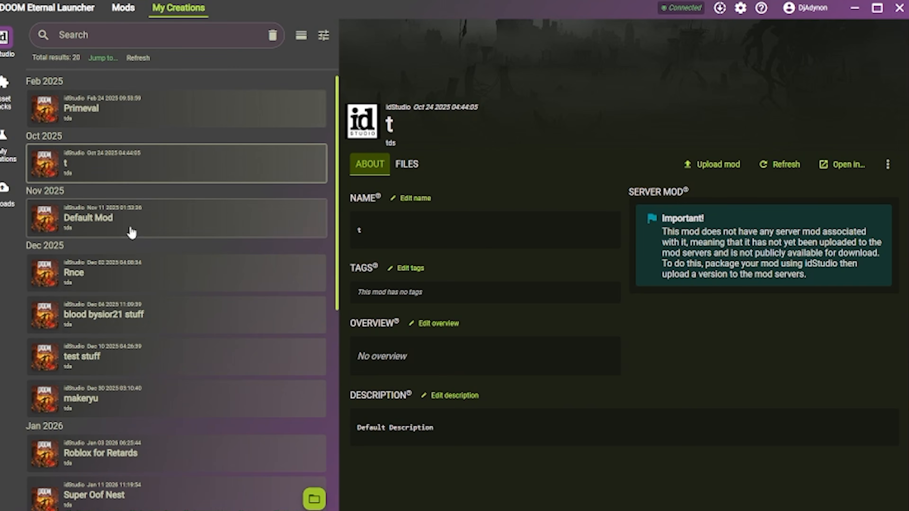
click(134, 233)
scroll(107, 333, down, 5)
scroll(108, 358, up, 5)
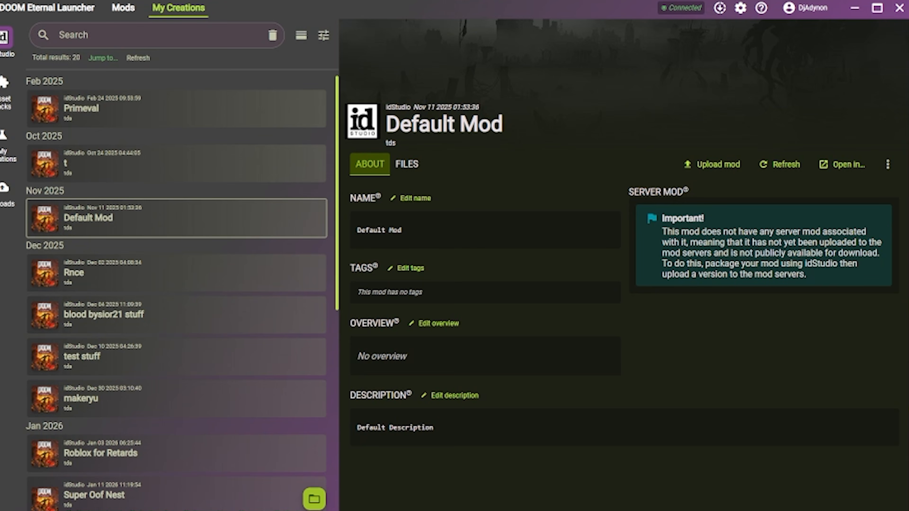
scroll(150, 194, down, 5)
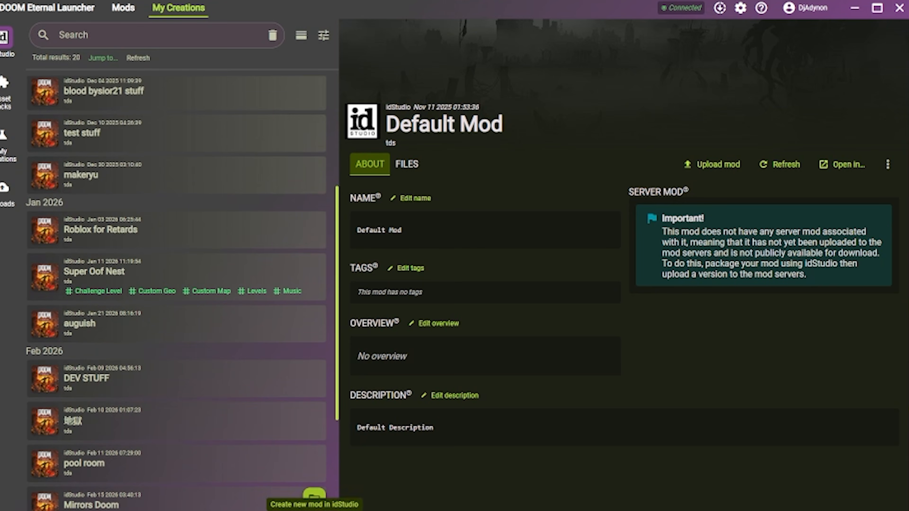
Look over the asset packs, the published mods Anarchy and The Last Church of the Holy (OLD), and the uploads page.
click(5, 82)
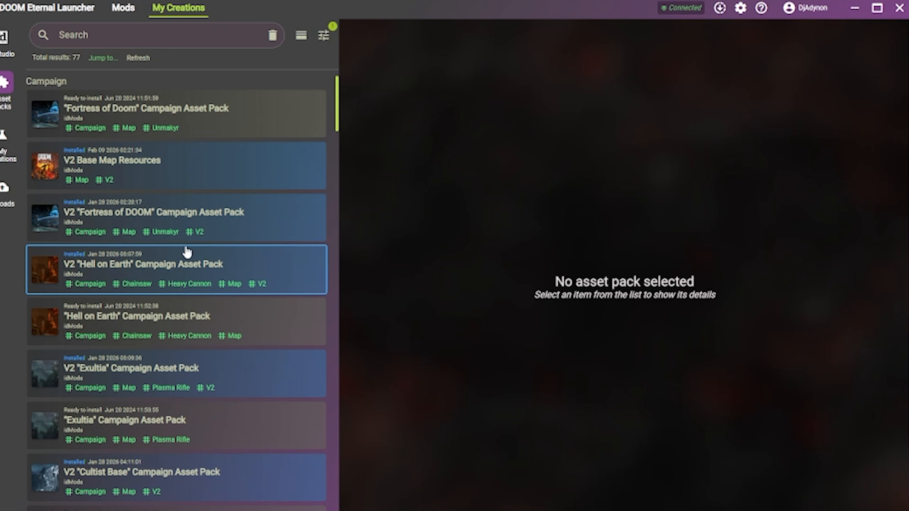
click(4, 135)
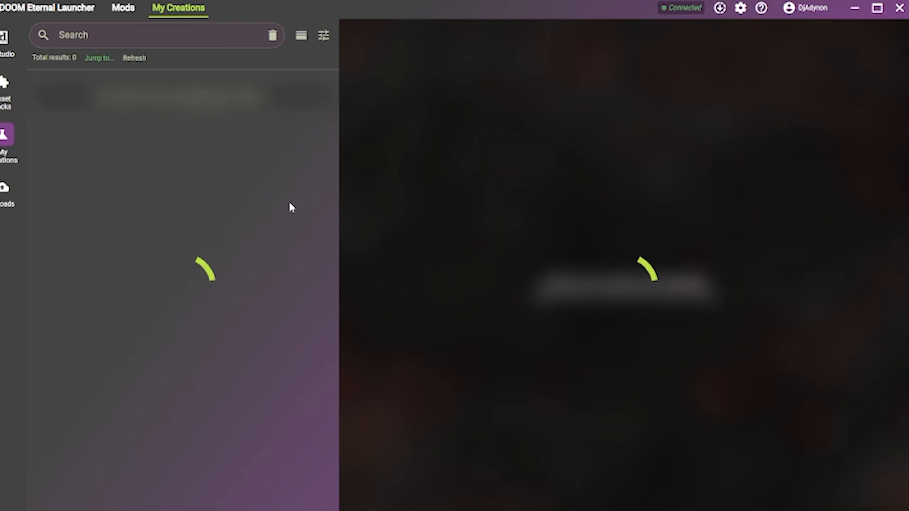
click(247, 176)
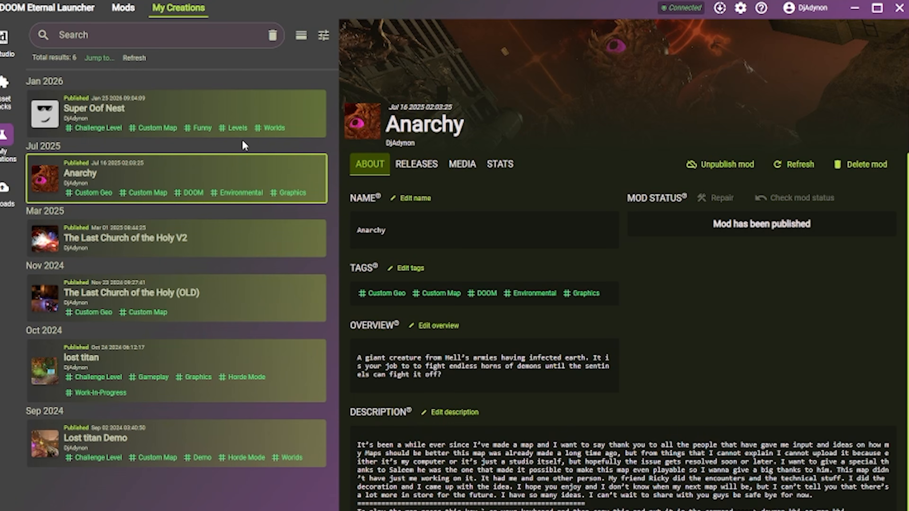
click(175, 315)
click(5, 187)
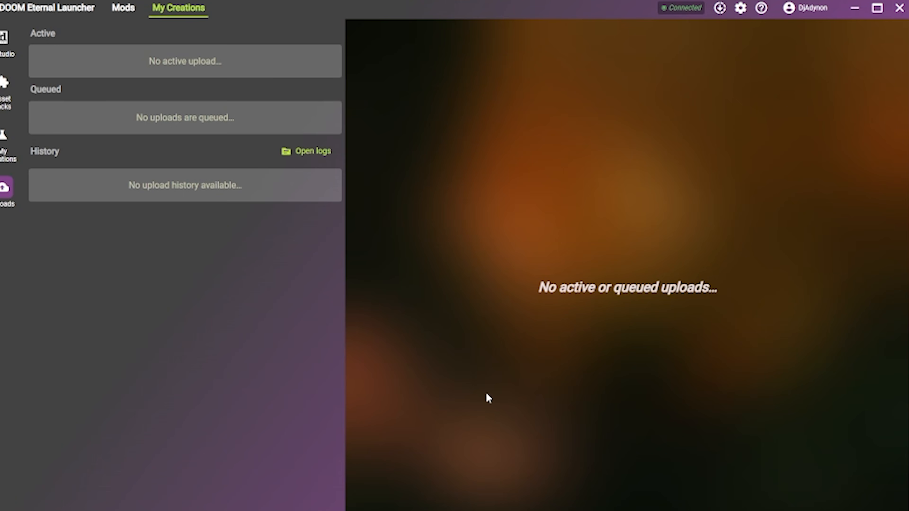
Open the launcher settings and examine the save paths for active mods, idStudio and asset packs.
click(123, 8)
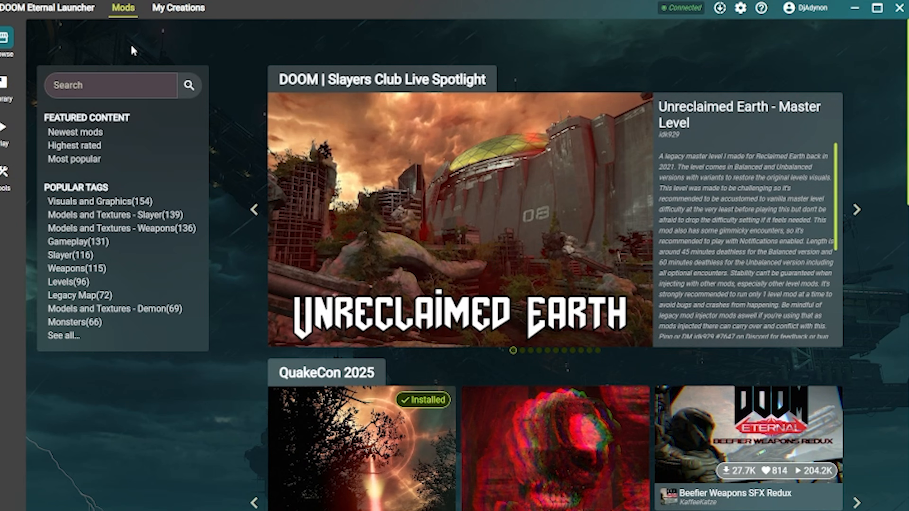
click(740, 8)
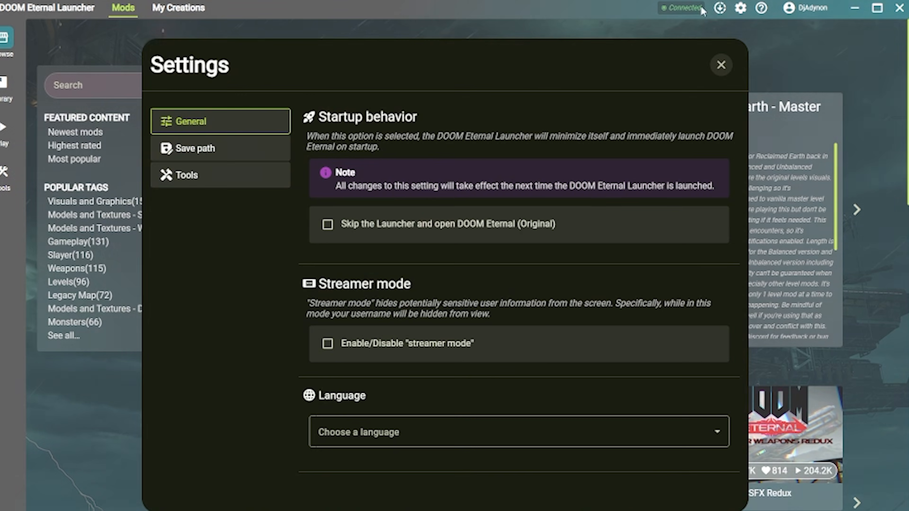
click(218, 157)
scroll(654, 306, down, 5)
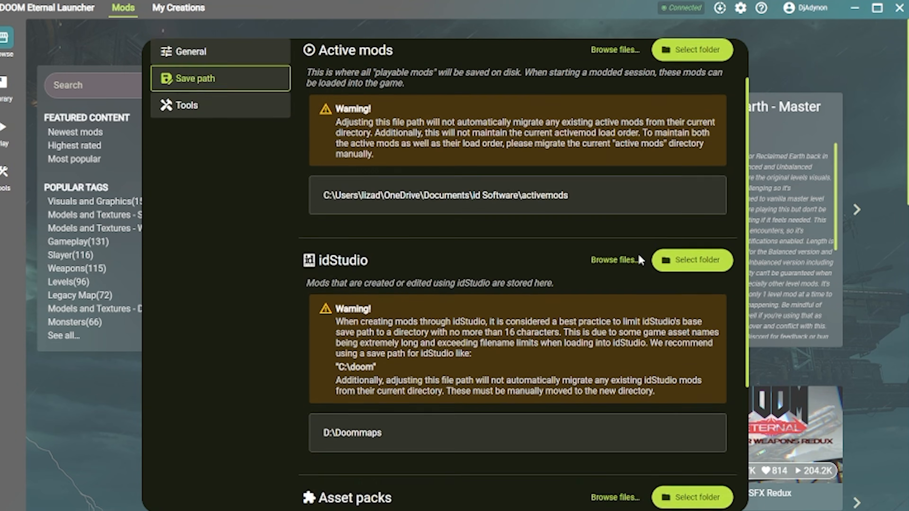
scroll(608, 358, up, 5)
scroll(575, 395, down, 4)
scroll(572, 385, down, 2)
scroll(569, 360, up, 5)
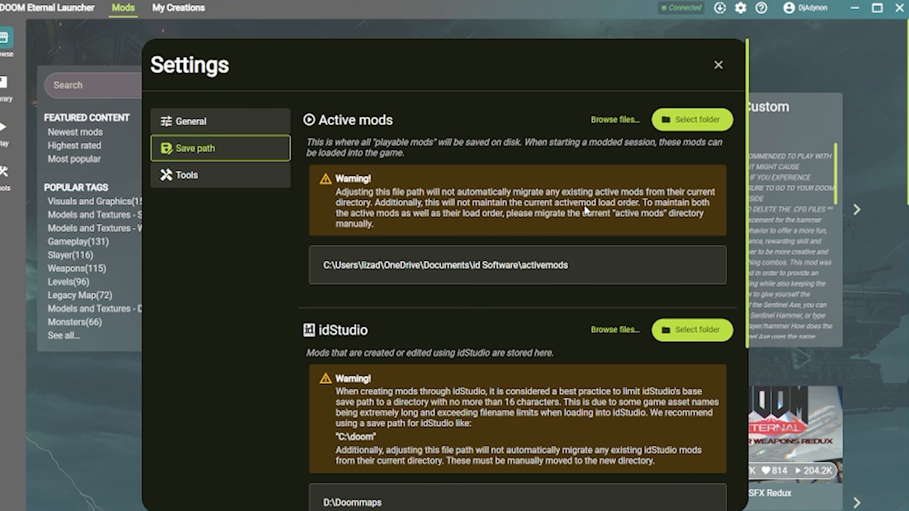
Compare the idStudio and asset packs save paths with the active mods path, highlighting the OneDrive portion of the latter.
scroll(583, 204, down, 6)
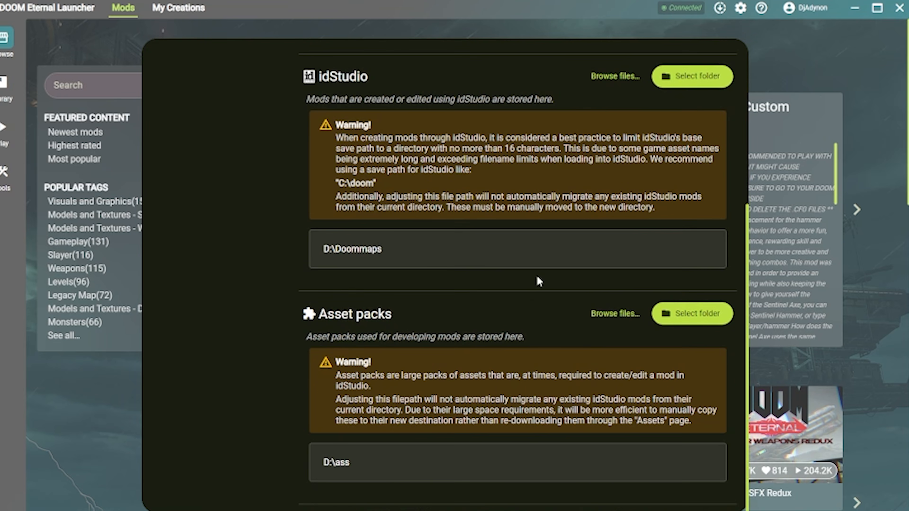
scroll(537, 275, up, 2)
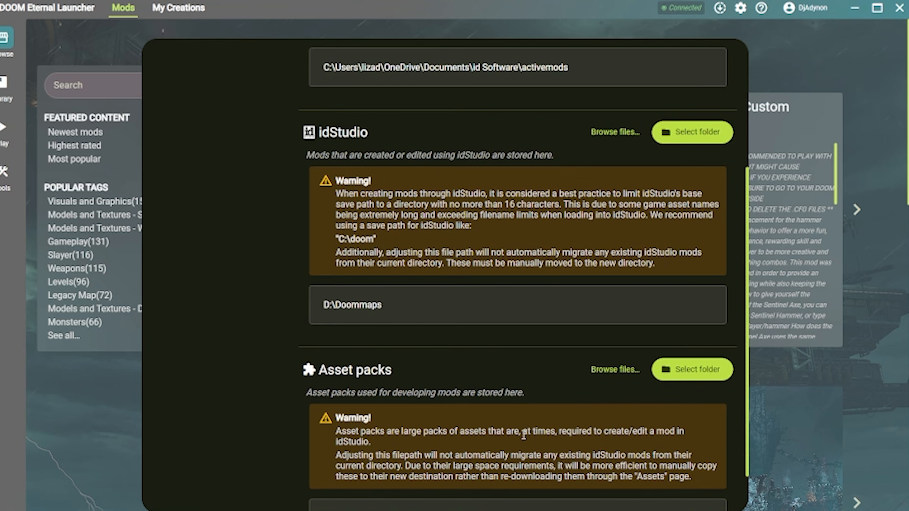
scroll(564, 295, down, 2)
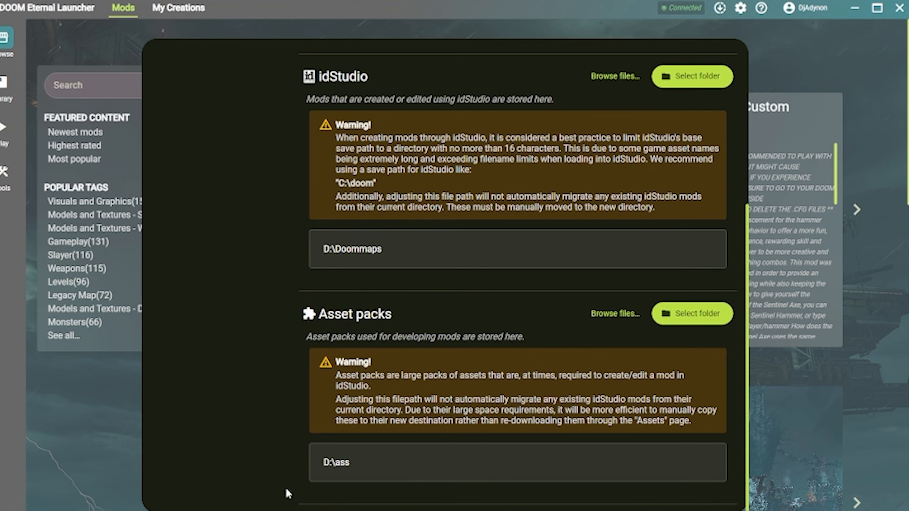
scroll(656, 299, up, 5)
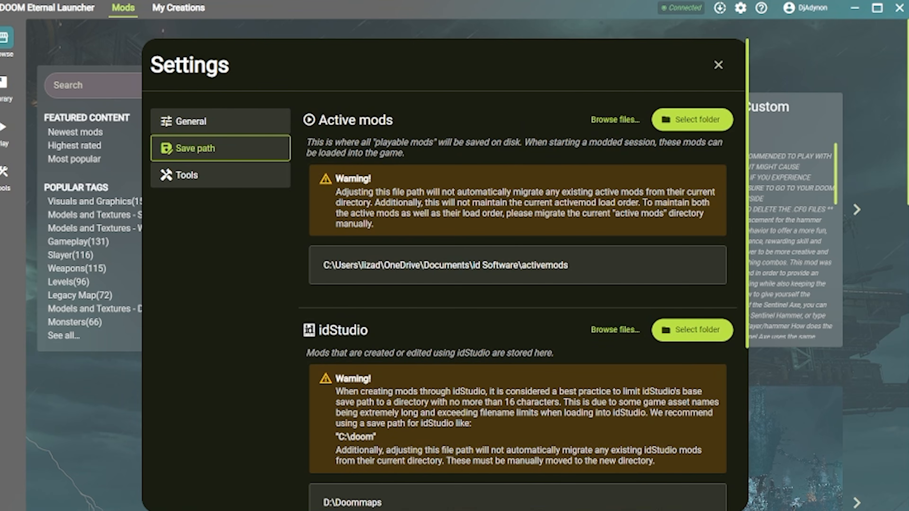
scroll(662, 303, down, 5)
scroll(670, 304, up, 5)
scroll(479, 361, down, 5)
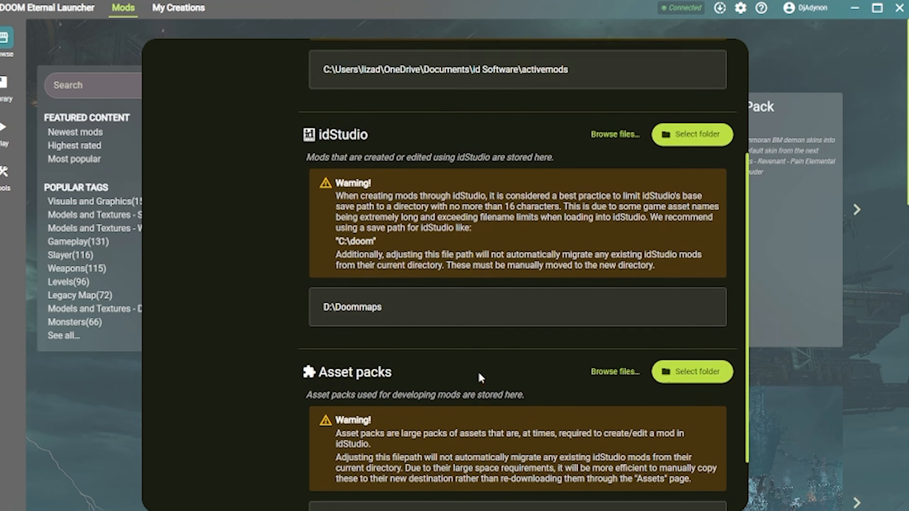
scroll(576, 241, up, 1)
scroll(576, 241, up, 5)
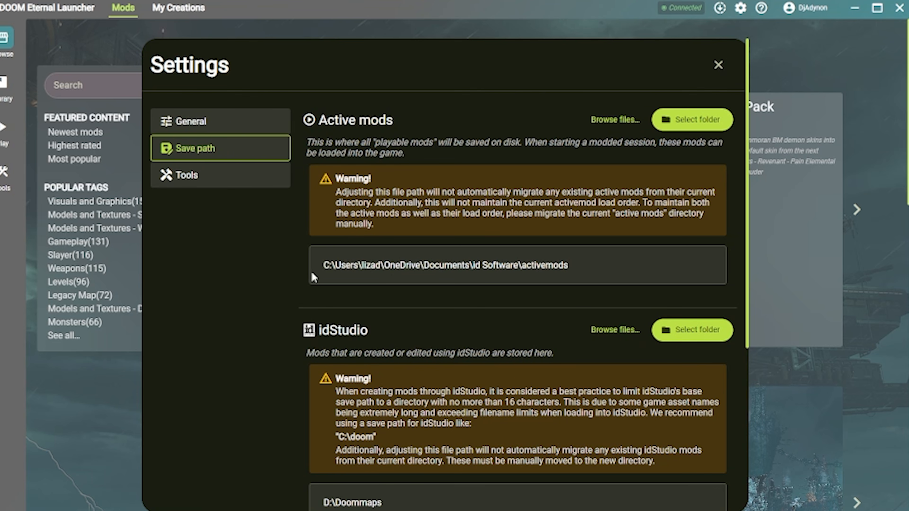
drag(449, 268, 502, 266)
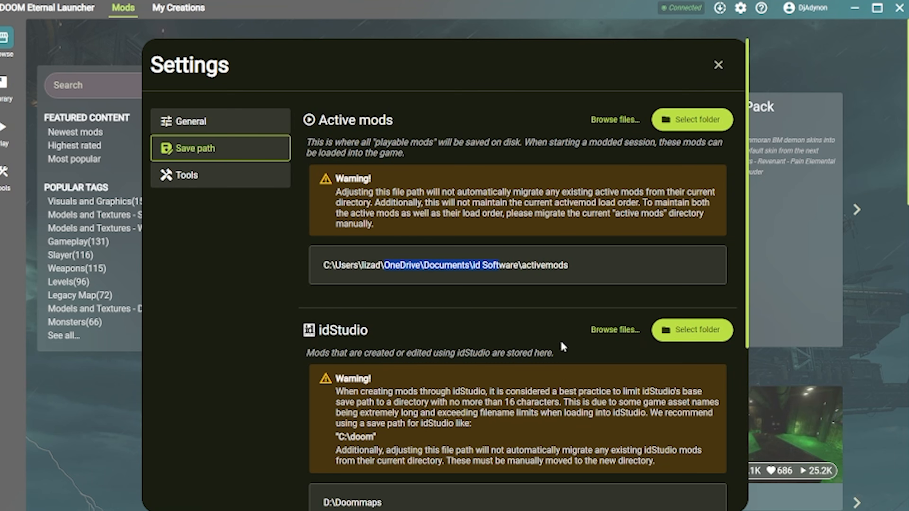
scroll(522, 275, down, 7)
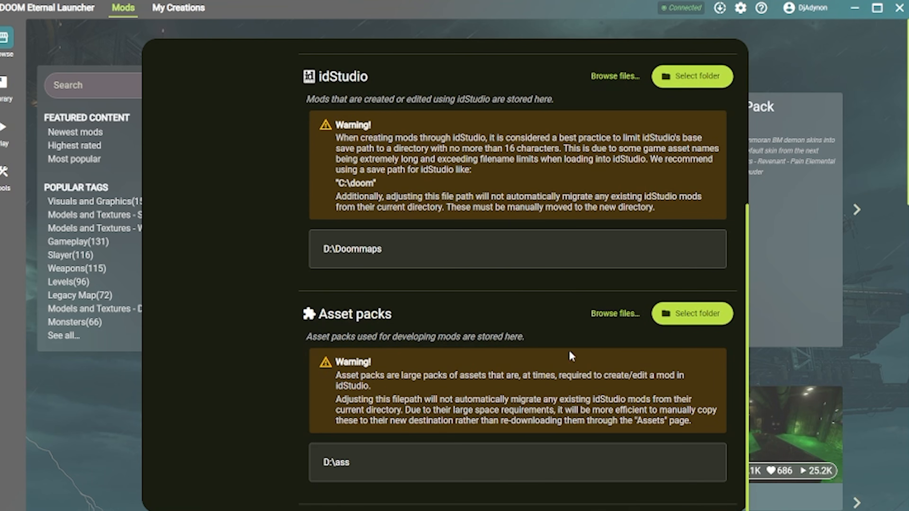
Preview the folder choosers for the save locations, including asset packs, and close each one without selecting a folder.
scroll(571, 355, up, 6)
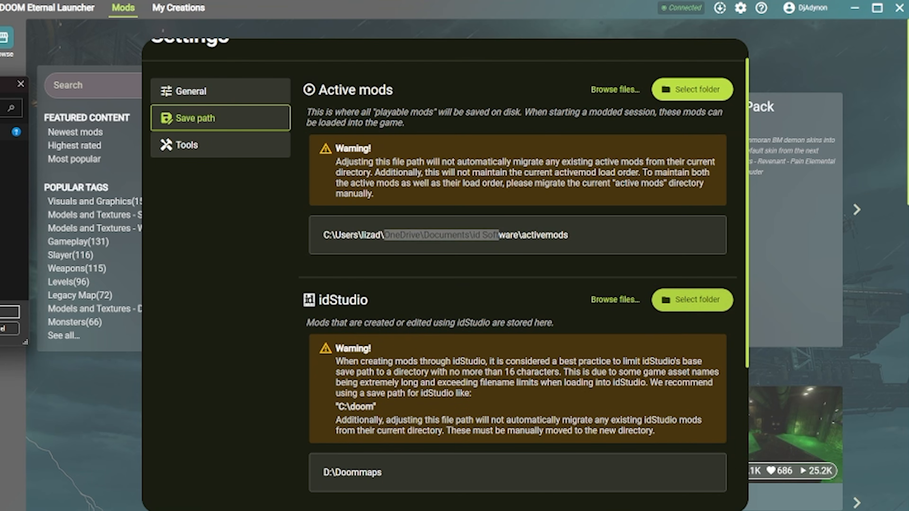
drag(7, 83, 284, 46)
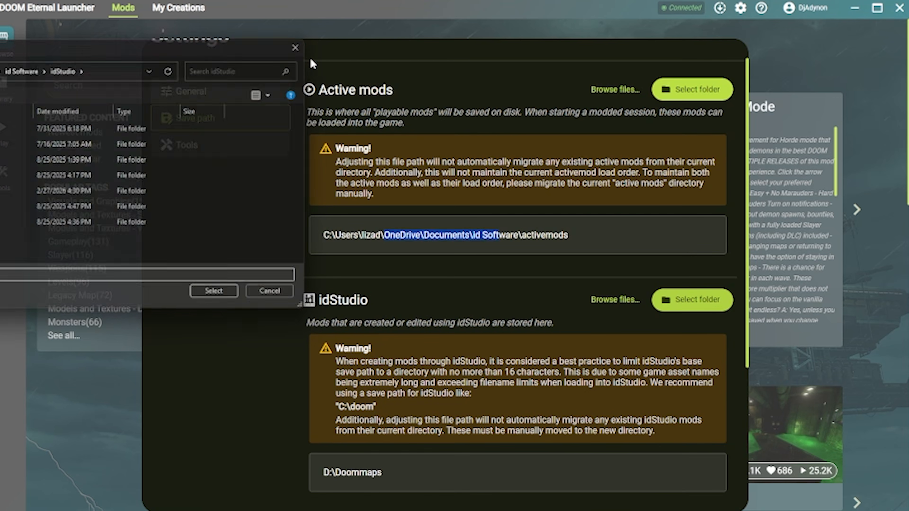
click(296, 47)
scroll(358, 215, down, 5)
click(670, 320)
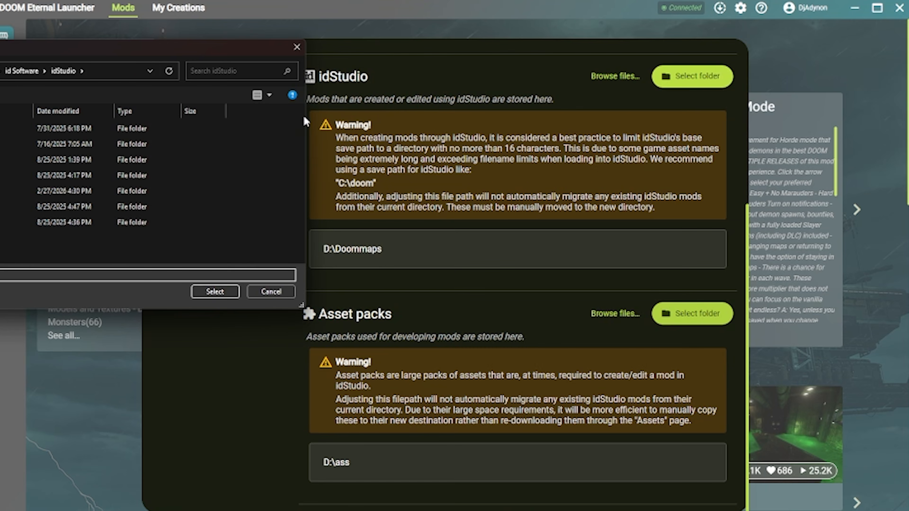
click(296, 47)
scroll(533, 254, up, 5)
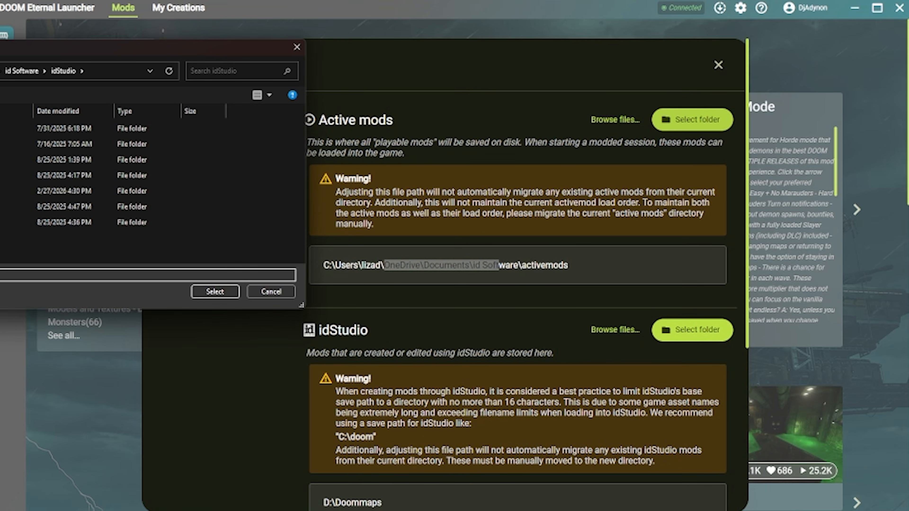
click(296, 47)
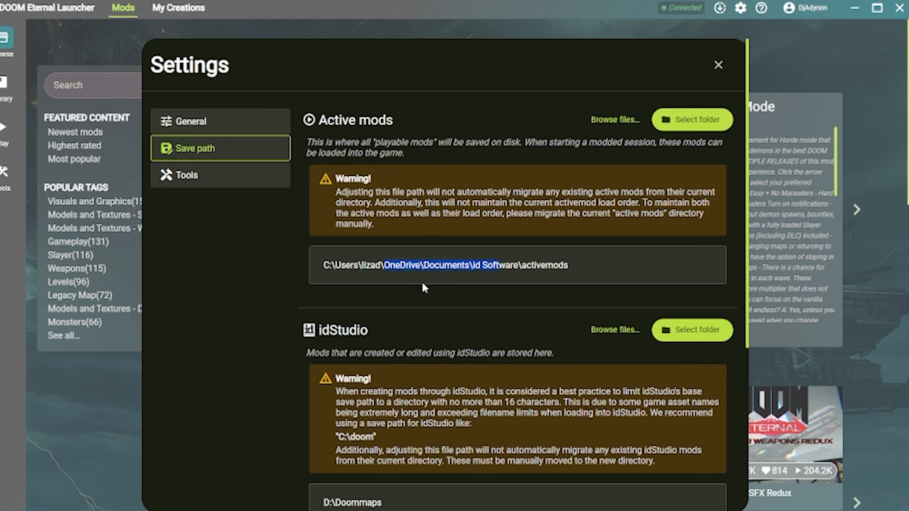
Create a new folder inside idStudio from the active mods folder chooser, and cancel the folder selection.
click(673, 121)
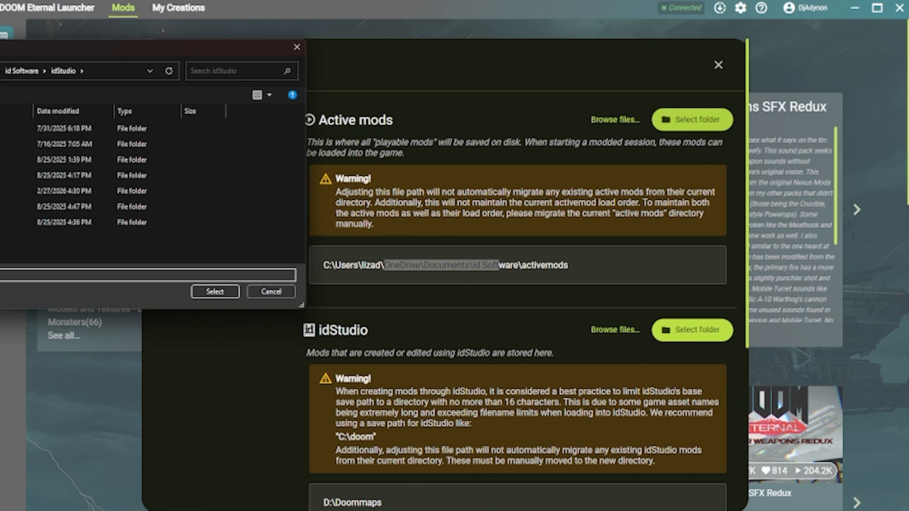
key(ctrl+shift+n)
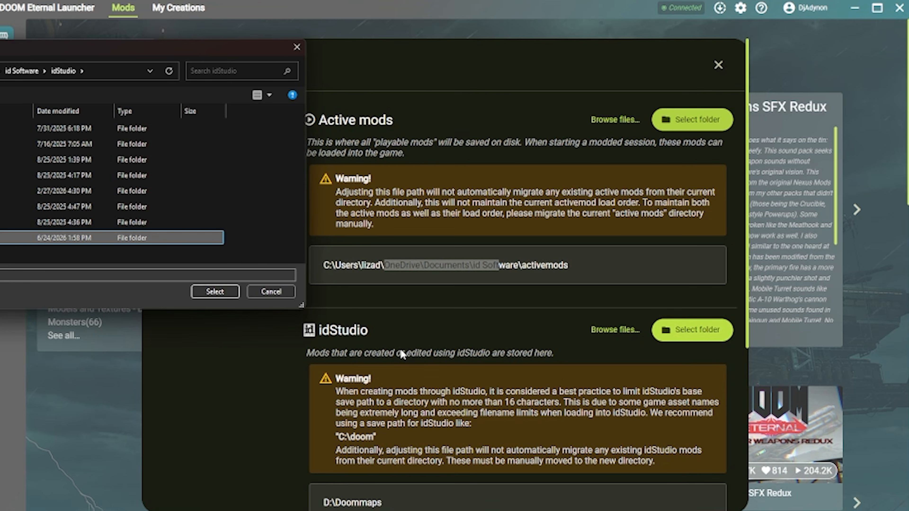
click(196, 241)
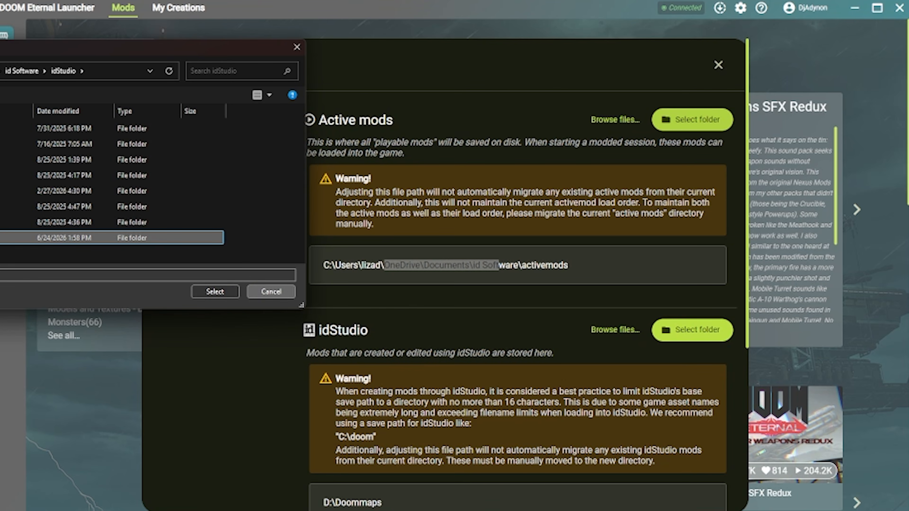
click(269, 291)
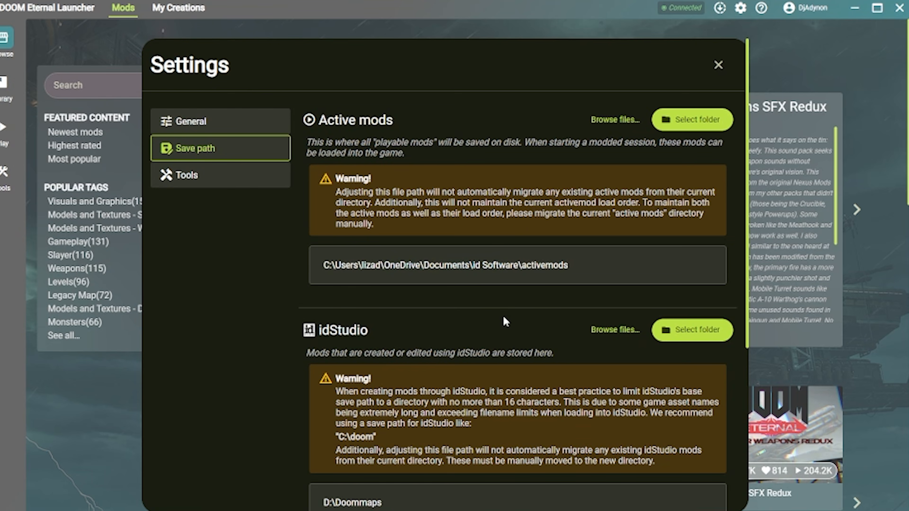
scroll(498, 302, down, 5)
scroll(490, 322, up, 5)
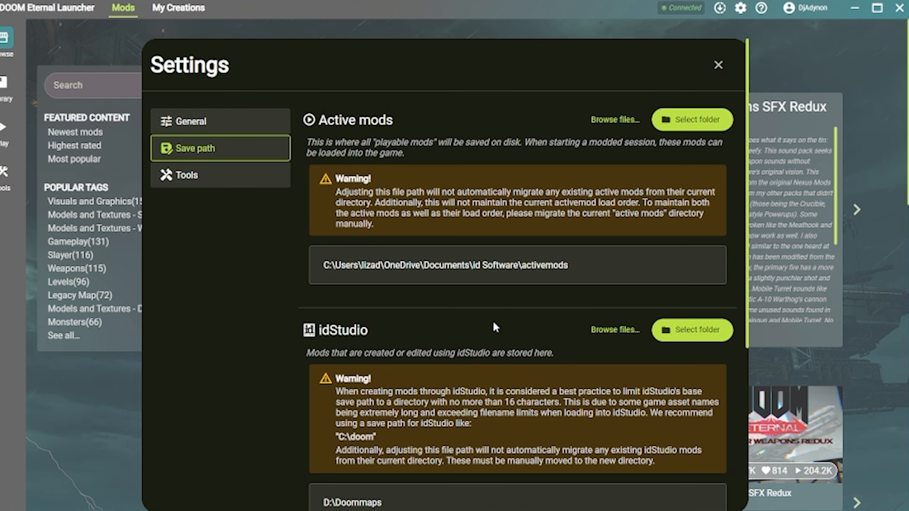
Review the General, Save path and Tools sections of the launcher settings, and close the settings.
click(212, 122)
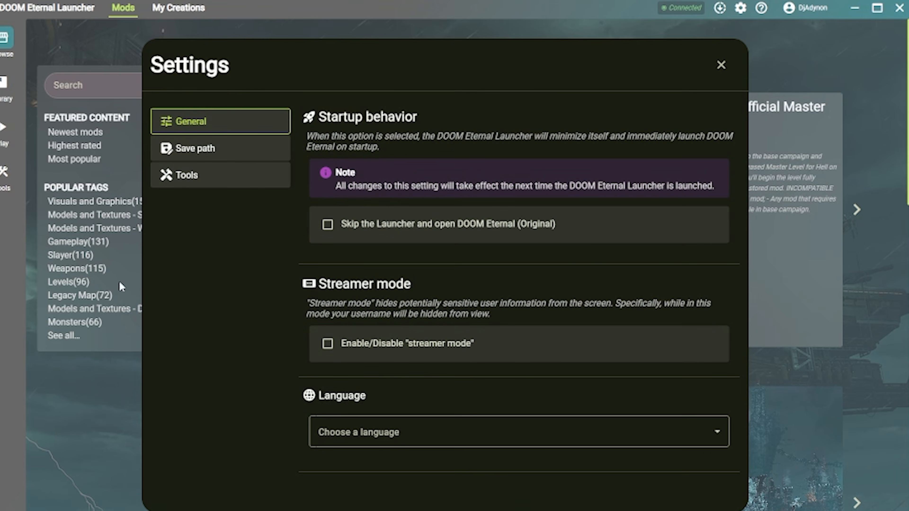
click(200, 148)
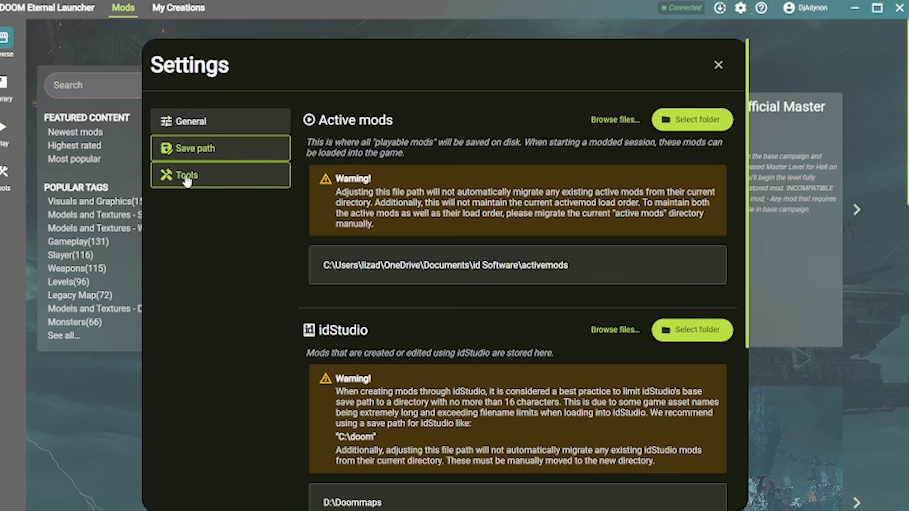
click(187, 175)
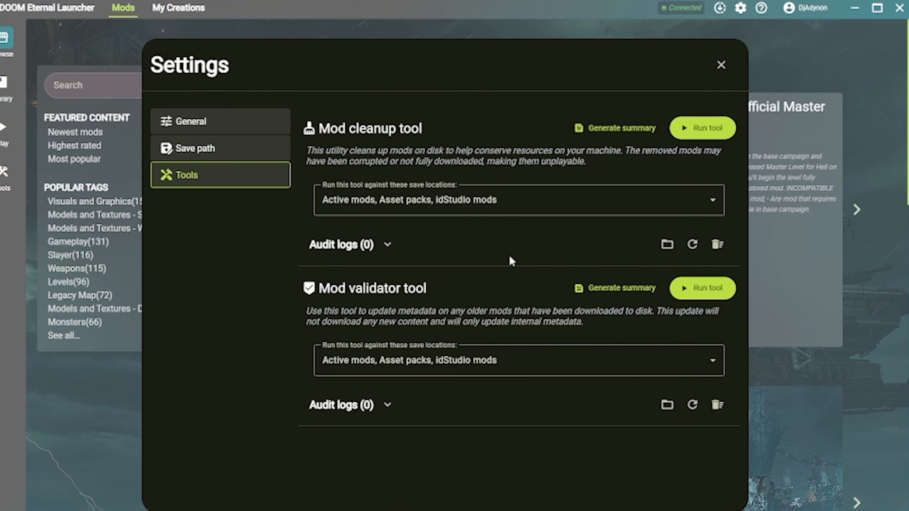
click(721, 65)
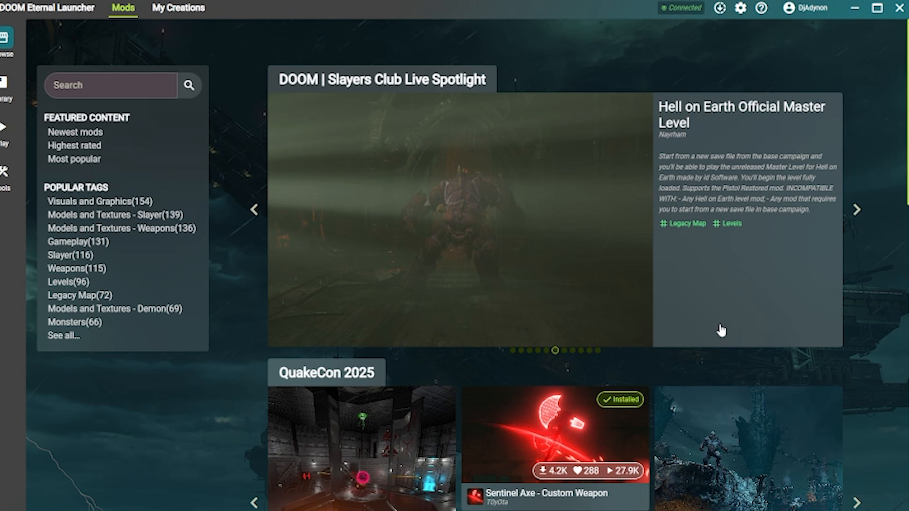
Open My Creations in the launcher, and switch to the Steam library to view the DOOM Eternal: idStudio page.
click(176, 10)
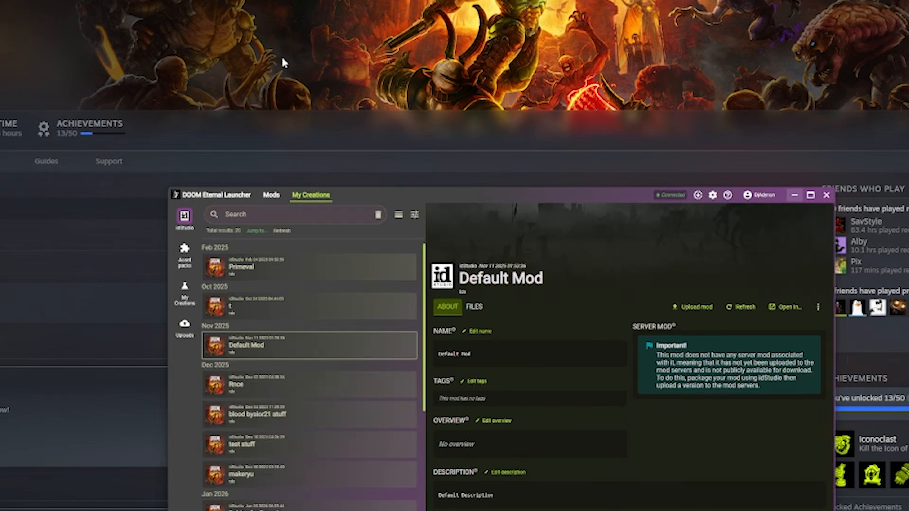
click(282, 57)
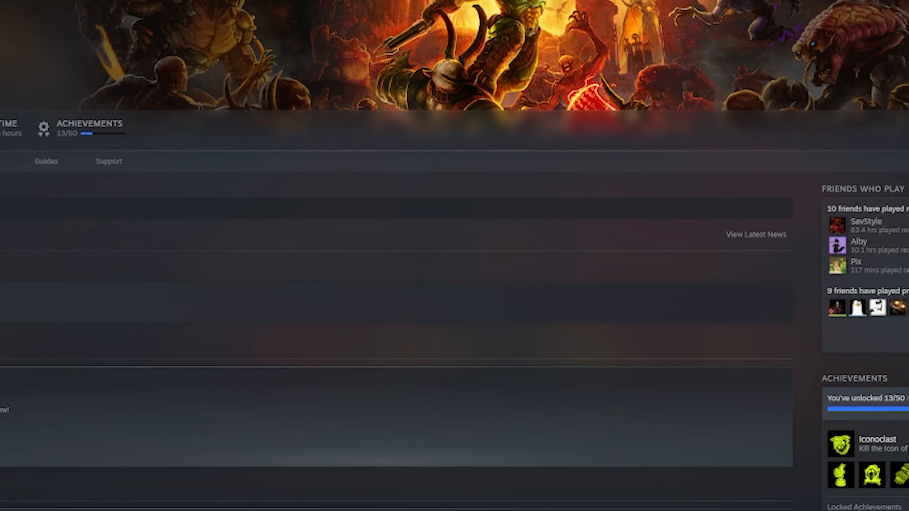
click(1, 152)
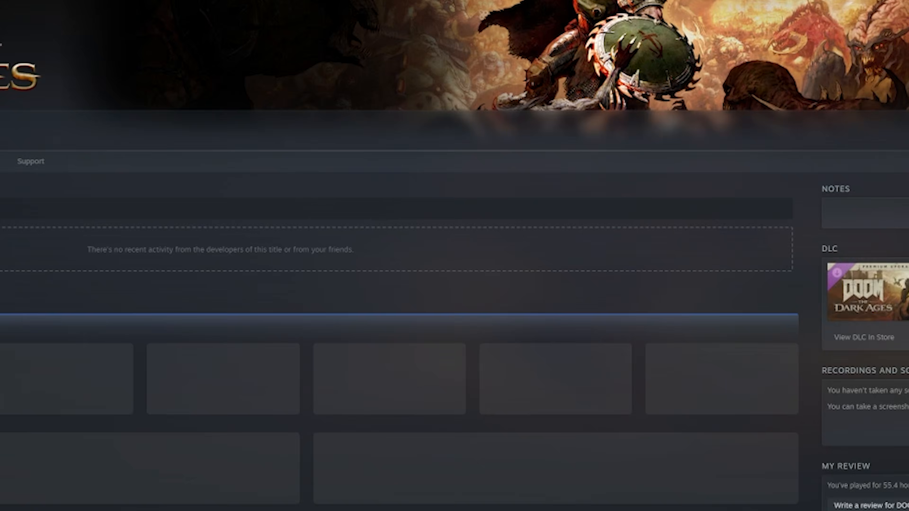
click(0, 152)
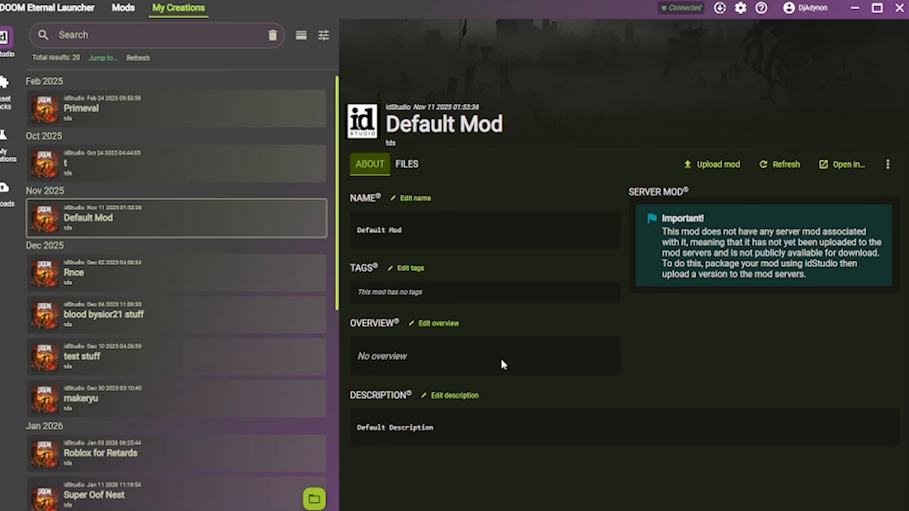
Examine the idStudio mods in My Creations, viewing the details of Rnce, blood bysior21 stuff and makeryu.
scroll(242, 349, down, 3)
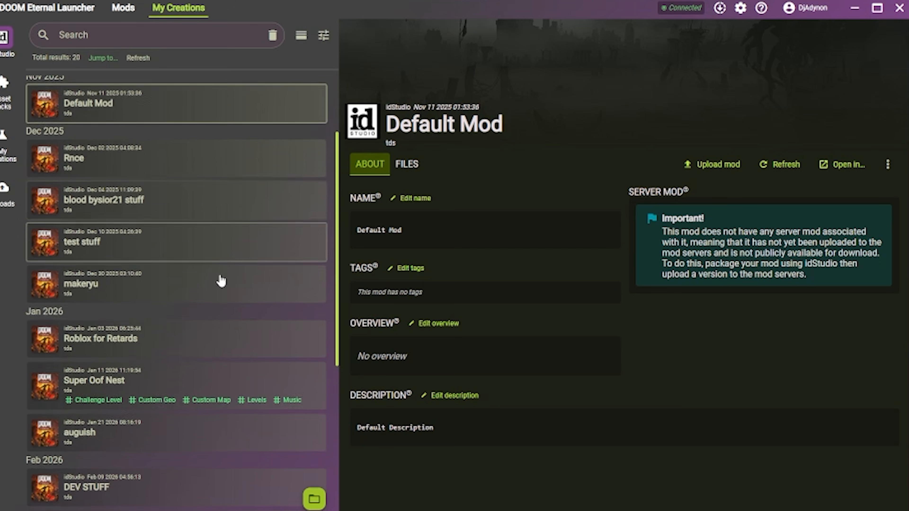
scroll(221, 281, up, 3)
click(193, 281)
click(182, 317)
click(194, 417)
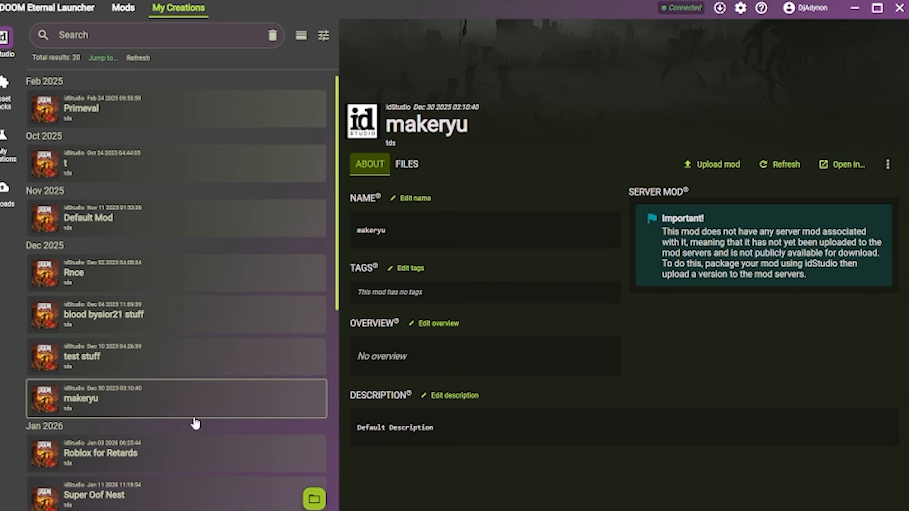
click(854, 8)
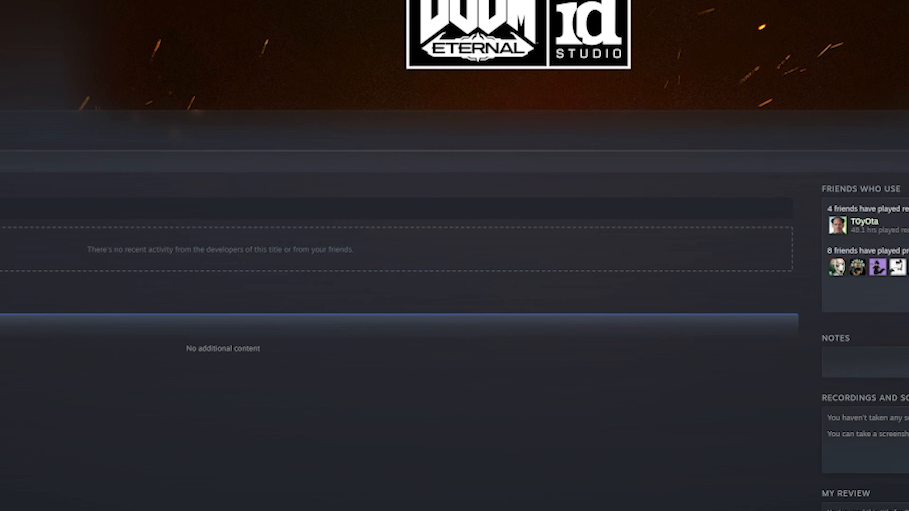
key(alt+Tab)
scroll(222, 392, down, 8)
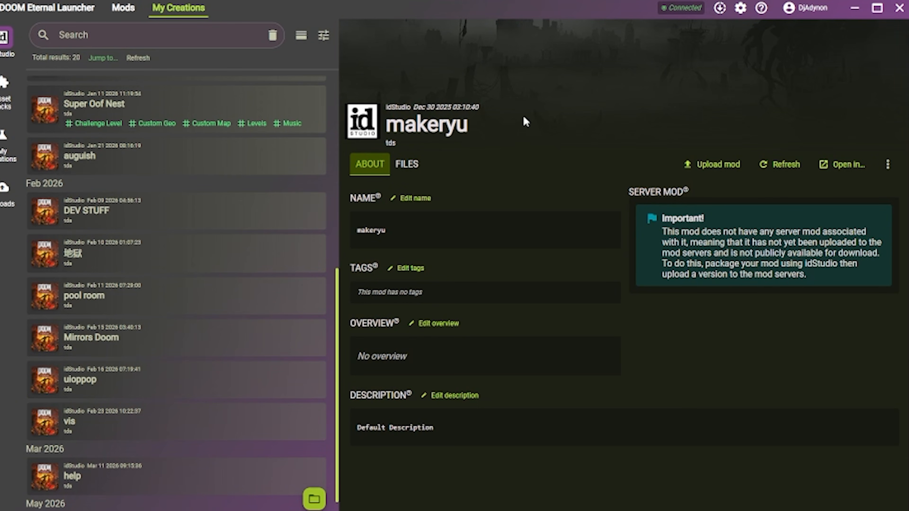
Open the asset packs list and compare the original and V2 campaign packs, including Fortress of Doom, Hell on Earth and V2 Base Map Resources.
click(7, 85)
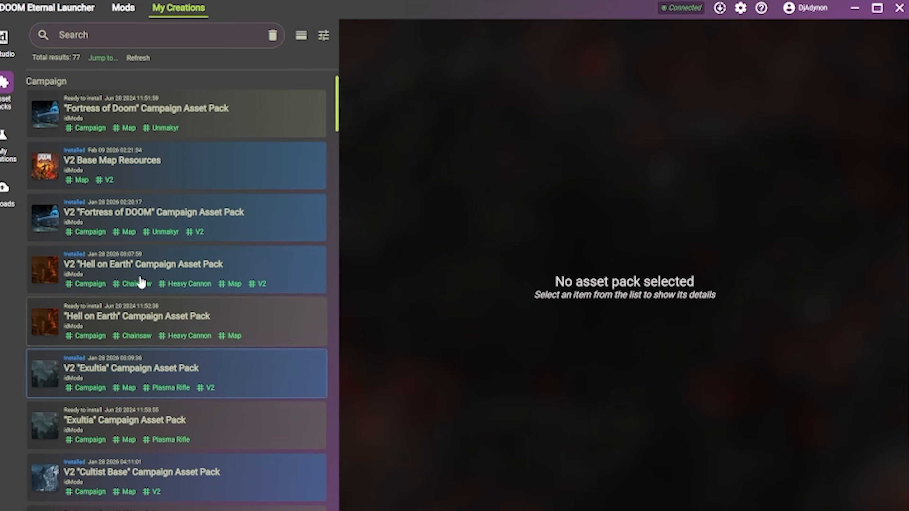
click(223, 117)
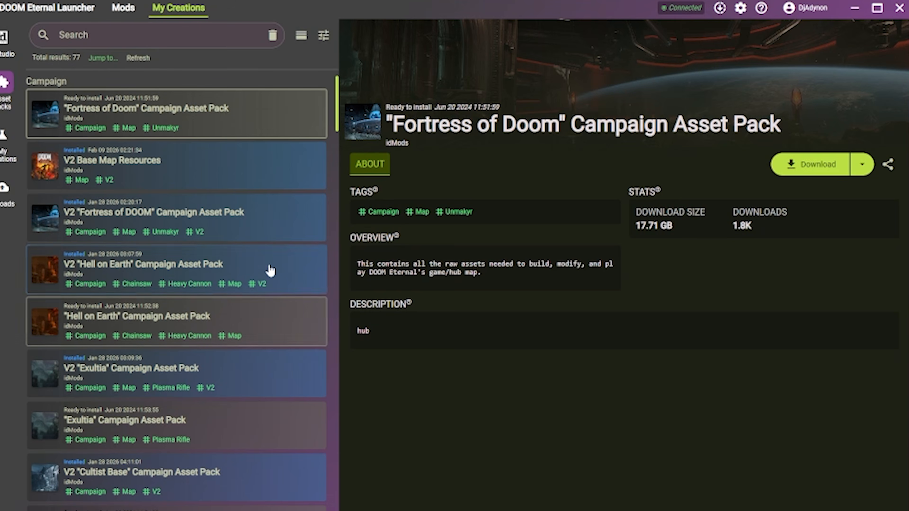
click(219, 169)
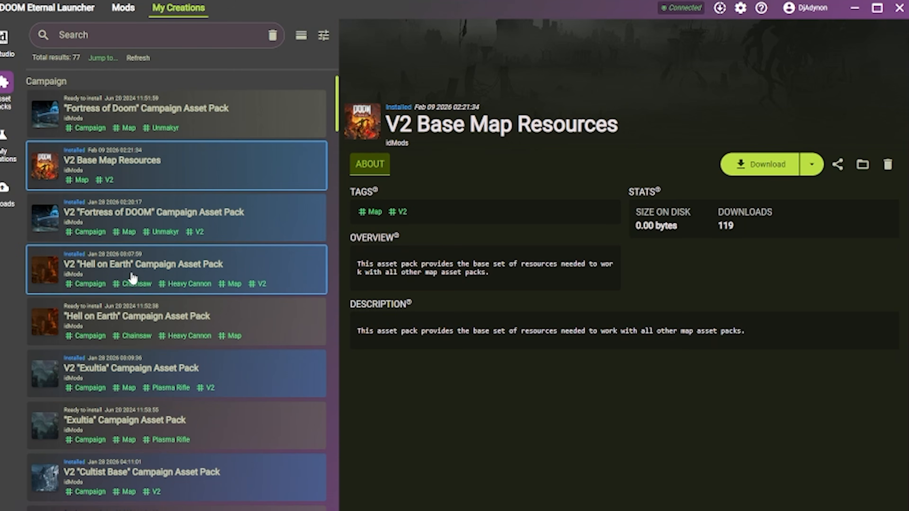
click(194, 318)
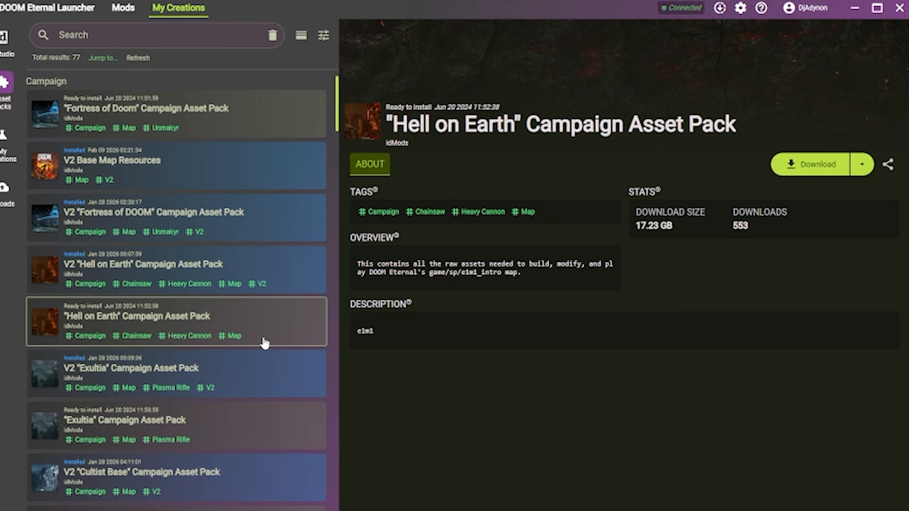
click(179, 166)
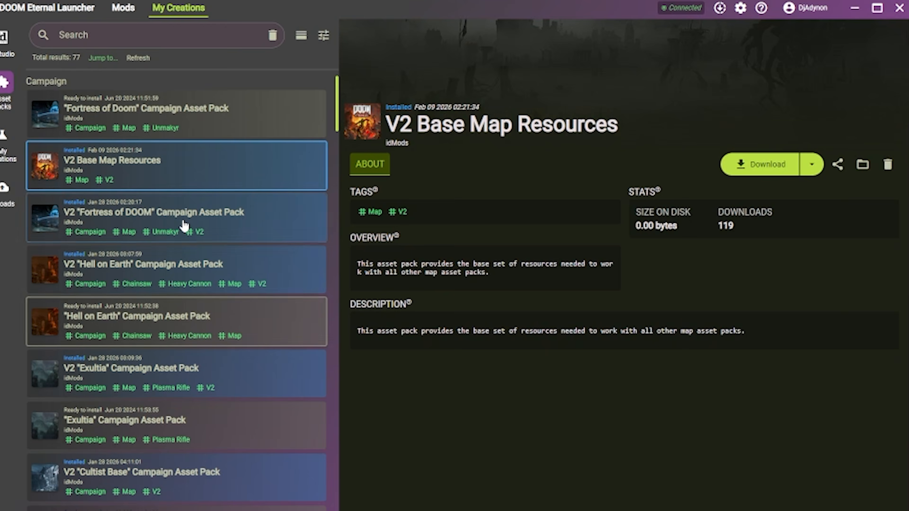
click(171, 218)
click(172, 270)
Browse the remaining campaign, DLC and PvP asset packs, viewing the V2 "Cultist Base" and V2 "Doom Hunter Base" details.
scroll(160, 306, down, 4)
click(117, 261)
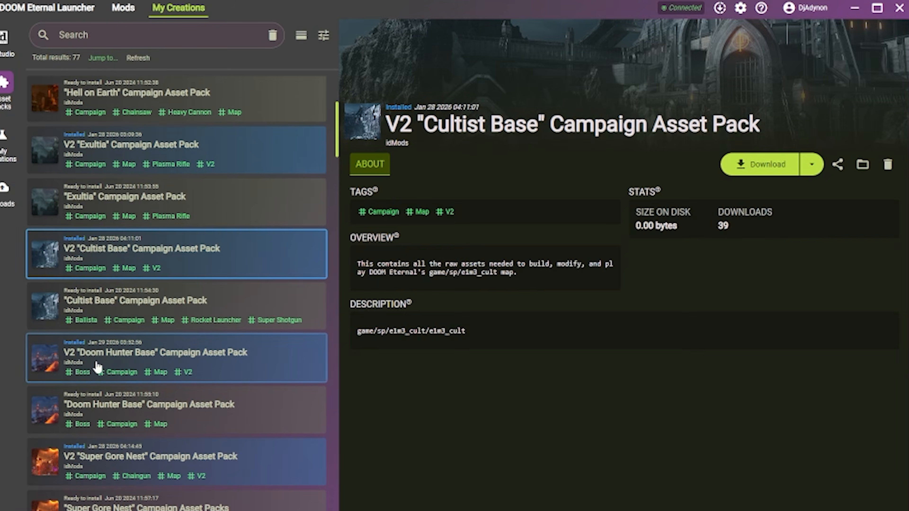
click(100, 362)
scroll(111, 356, down, 3)
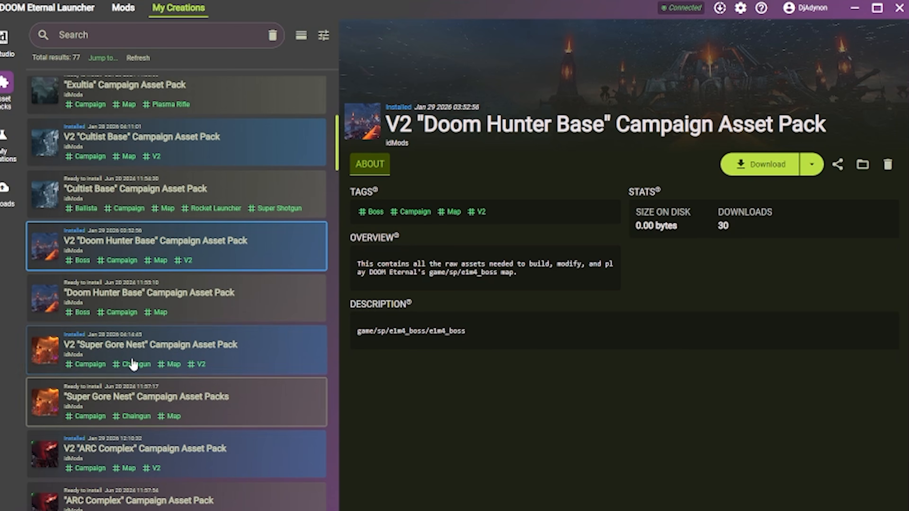
scroll(126, 375, down, 8)
scroll(125, 338, down, 20)
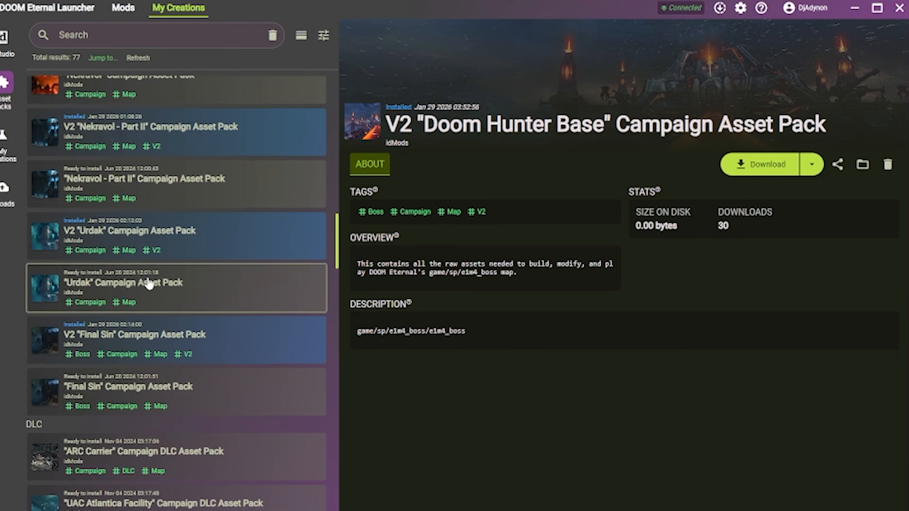
scroll(168, 411, down, 20)
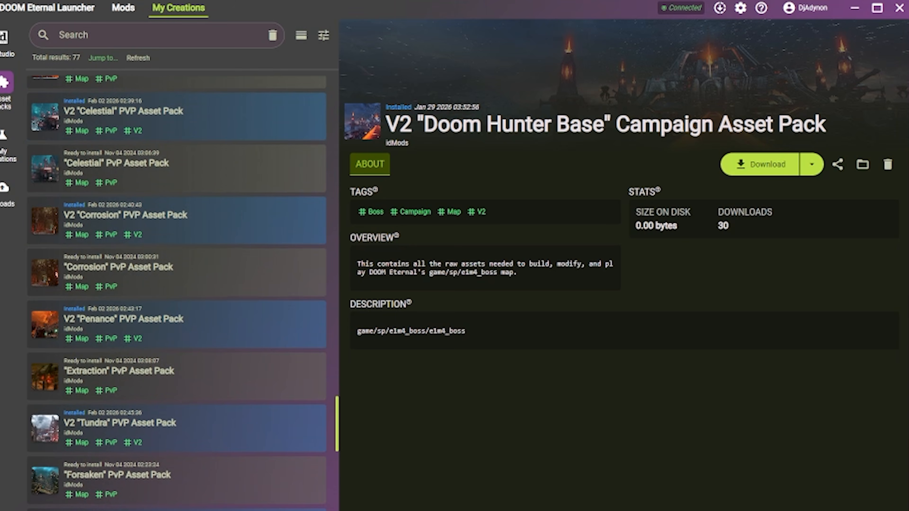
scroll(181, 433, down, 8)
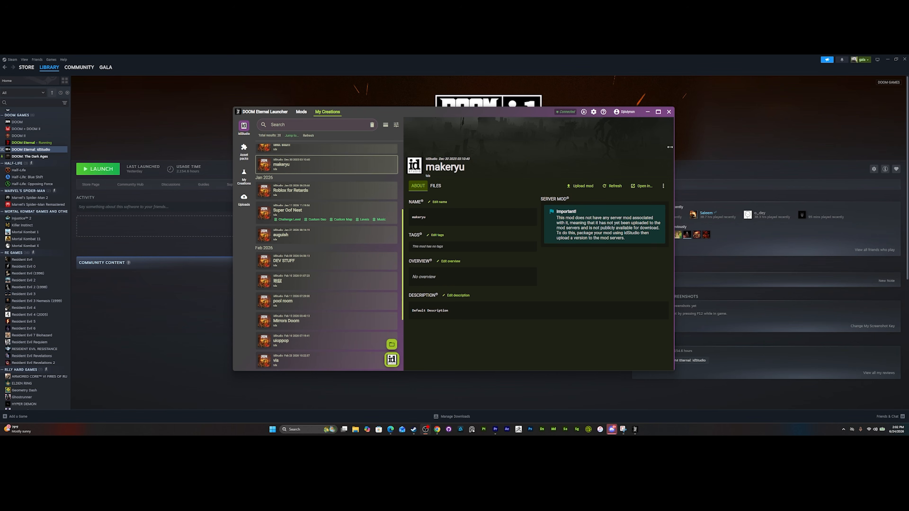
Switch to Steam and examine the system requirements on the DOOM Eternal: idStudio store page.
click(200, 274)
click(92, 185)
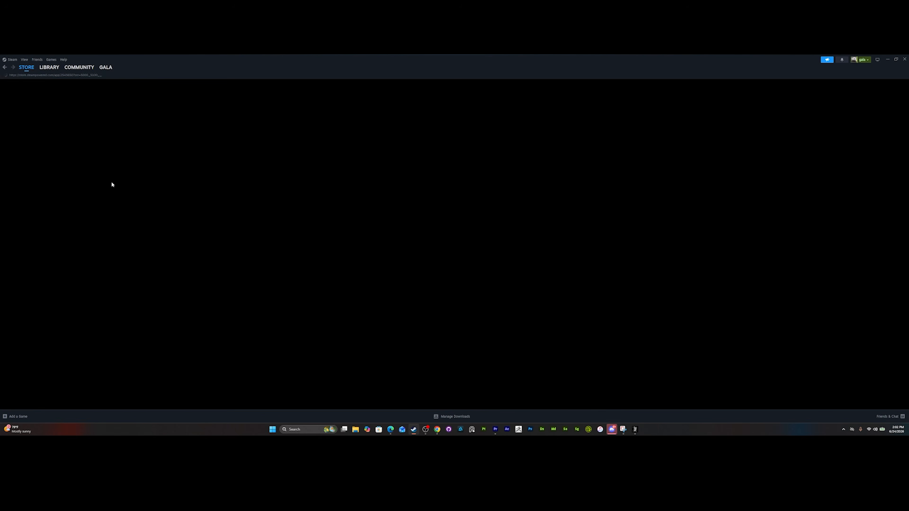
scroll(300, 275, down, 3)
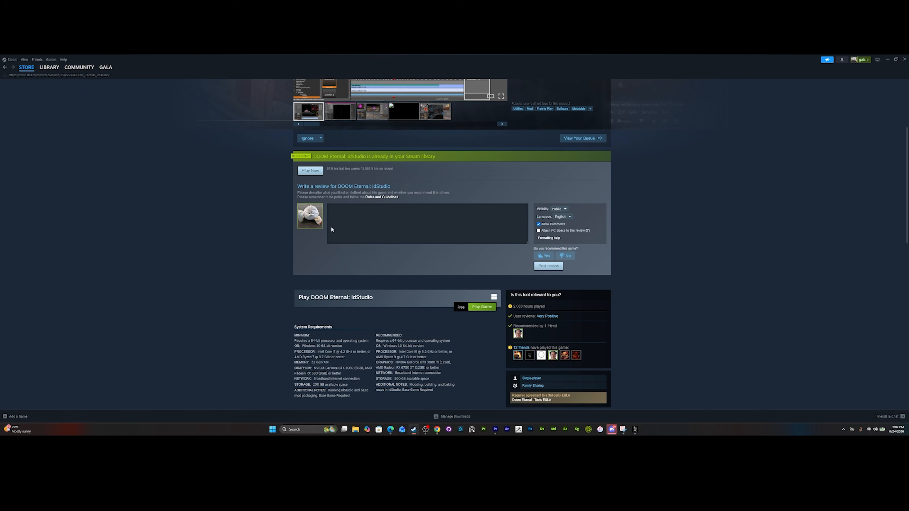
scroll(525, 297, up, 3)
scroll(493, 274, down, 3)
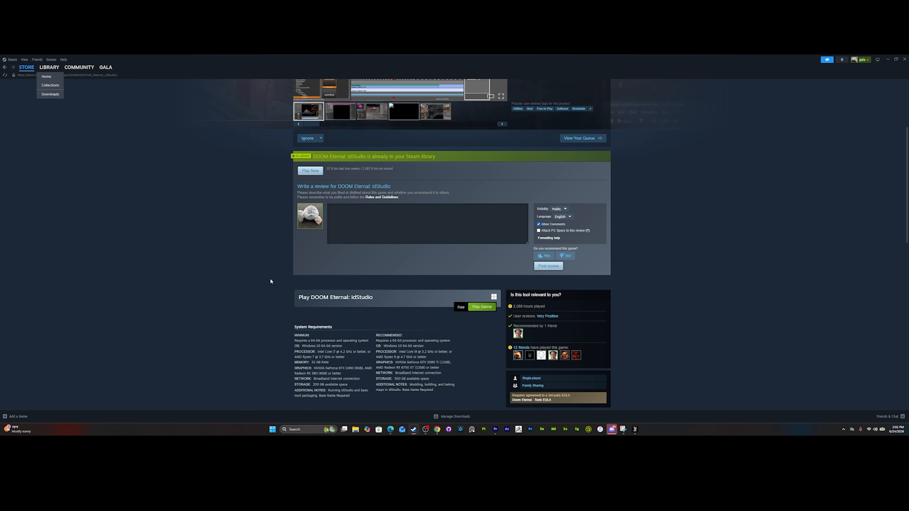
Return to the DOOM Eternal Launcher and launch idStudio, accepting the custom launch arguments.
click(634, 429)
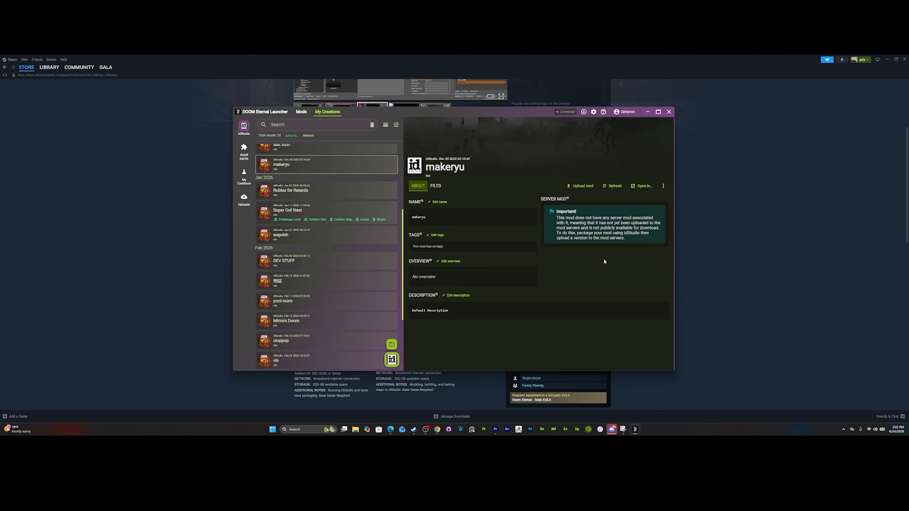
scroll(349, 264, up, 3)
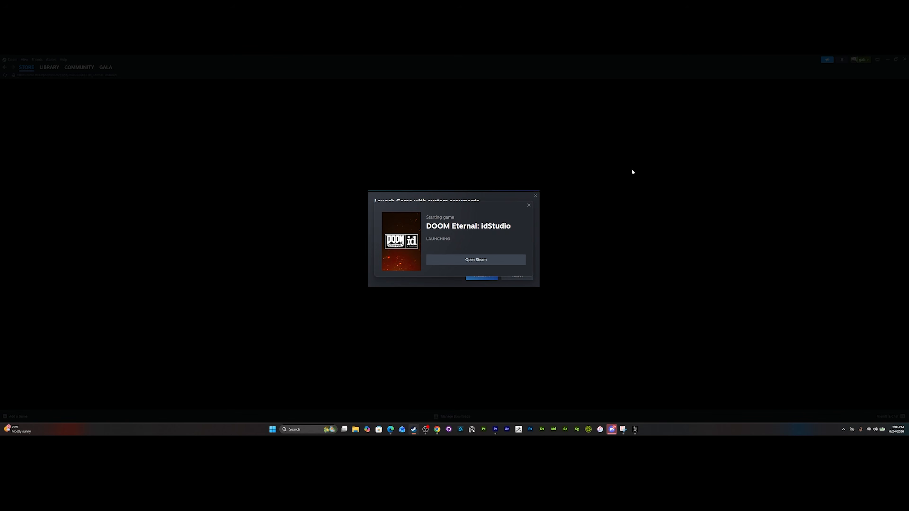
drag(462, 204, 605, 117)
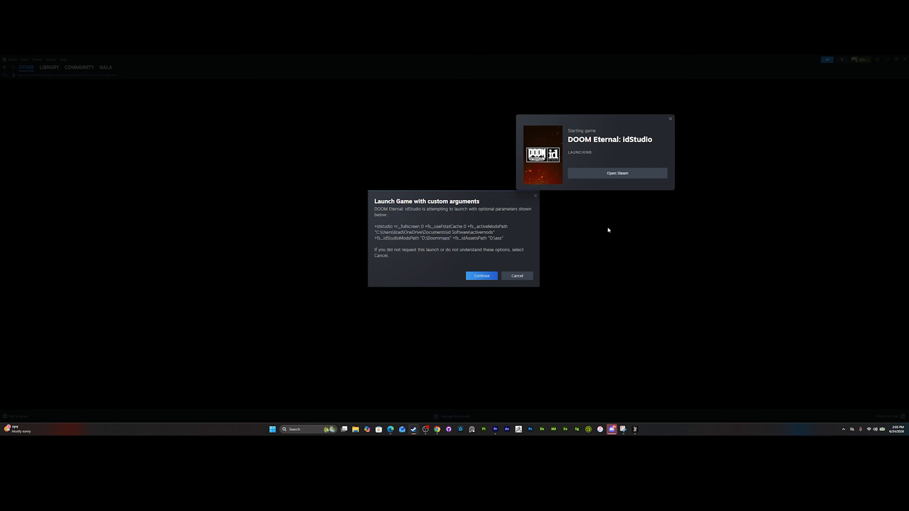
click(479, 275)
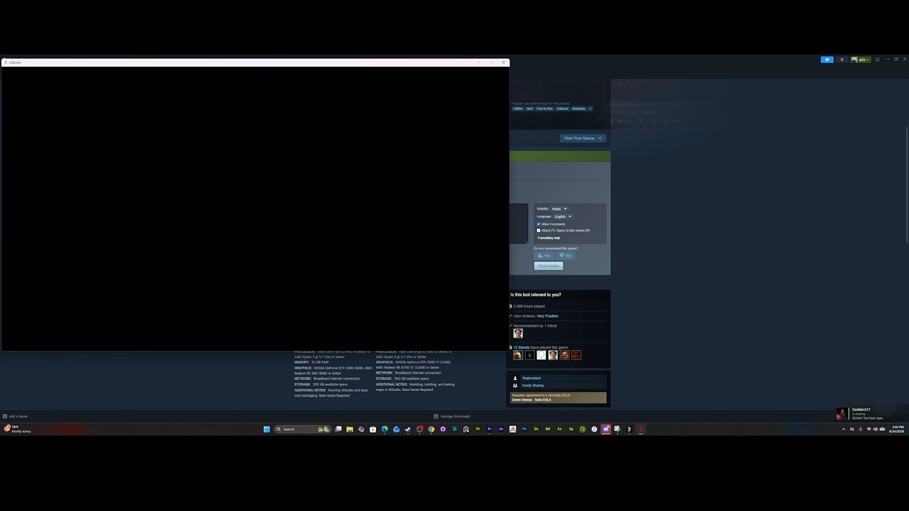
key(alt+Tab)
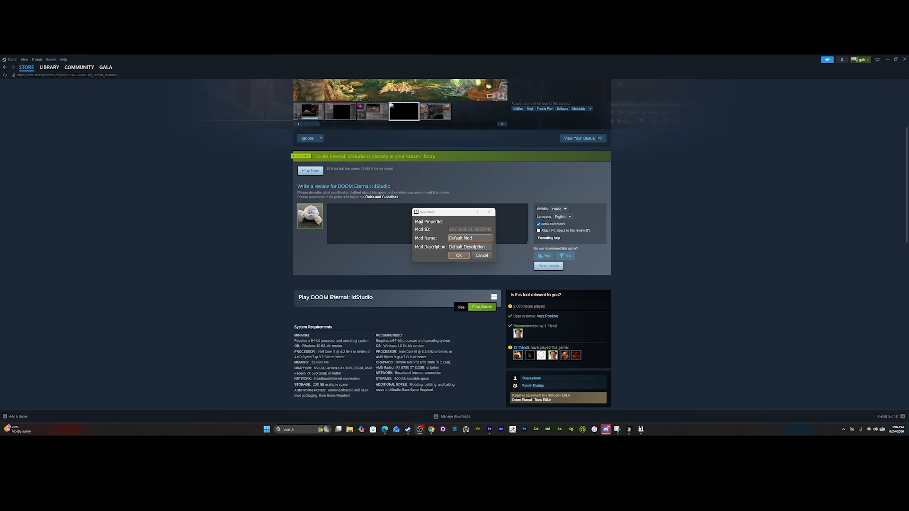
Name the new mod "for the vid" and create it with the default description.
click(485, 238)
key(BackSpace)
key(BackSpace)
key(BackSpace)
key(BackSpace)
key(BackSpace)
key(BackSpace)
key(BackSpace)
key(BackSpace)
key(BackSpace)
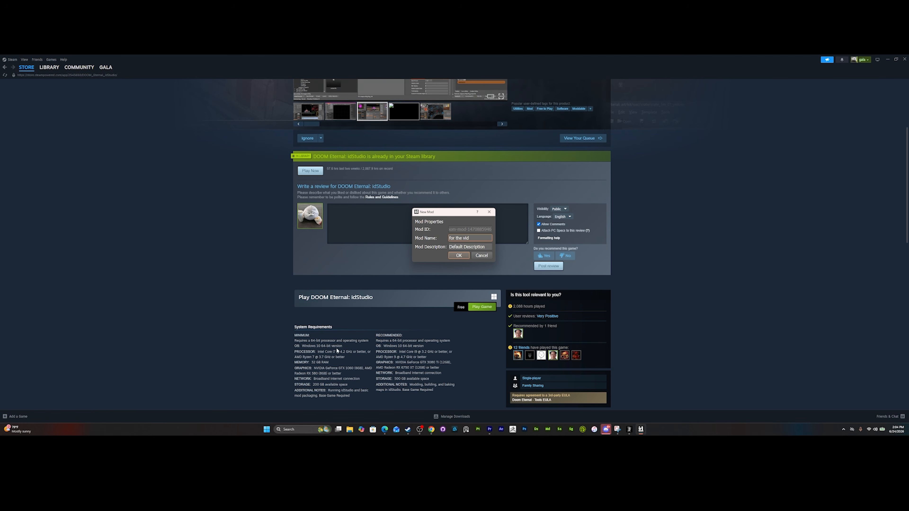
click(457, 255)
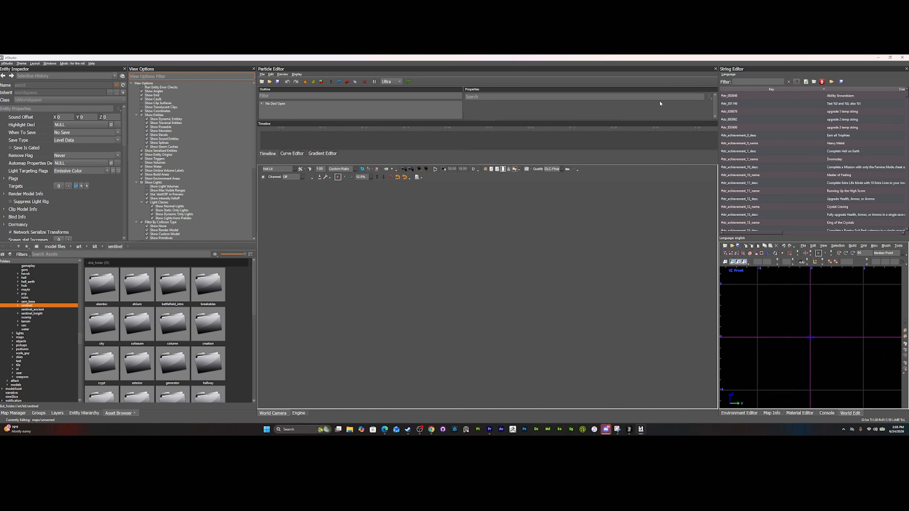
Reset the idStudio window layout to its default.
click(49, 64)
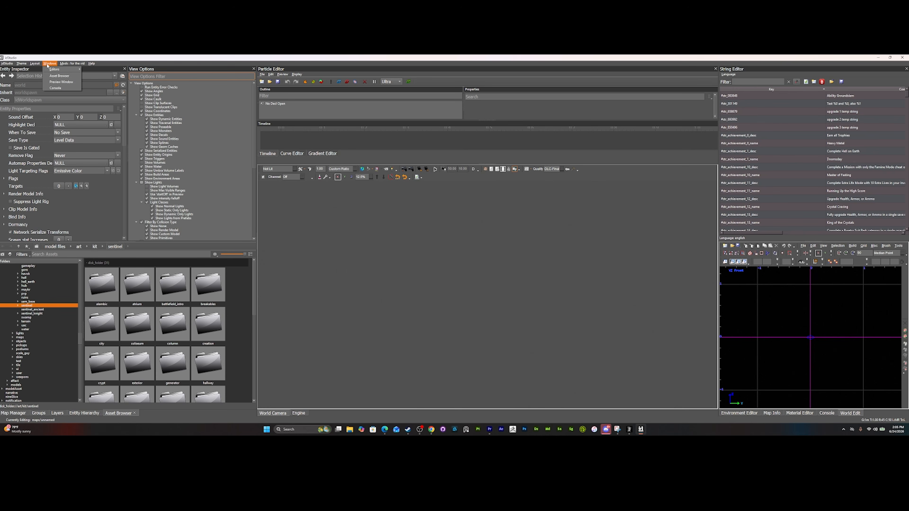
mouse_move(35, 64)
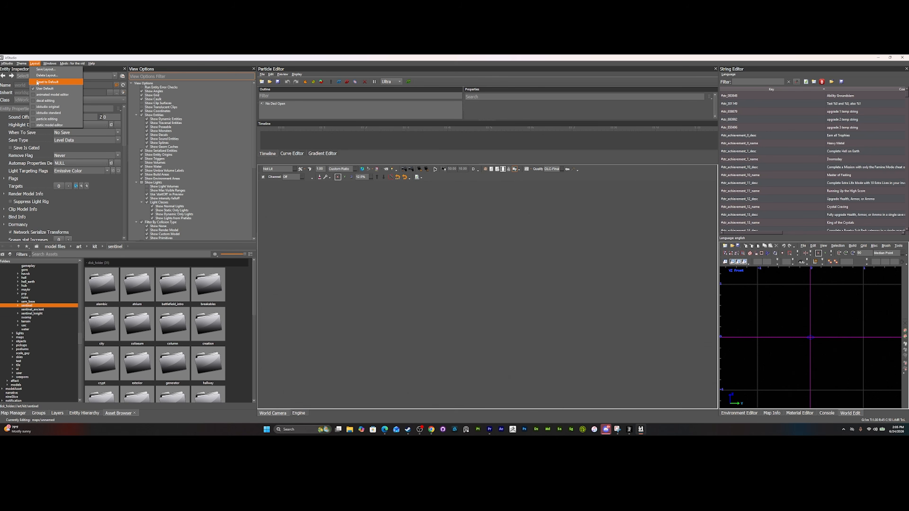
click(37, 82)
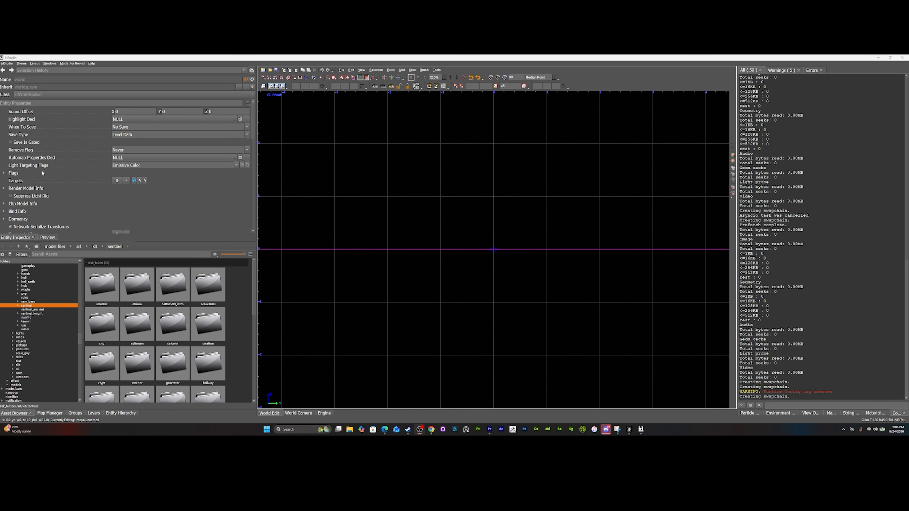
Examine the world entity's properties and the Preview, particle, environment, view options, string and material panels.
scroll(76, 186, down, 5)
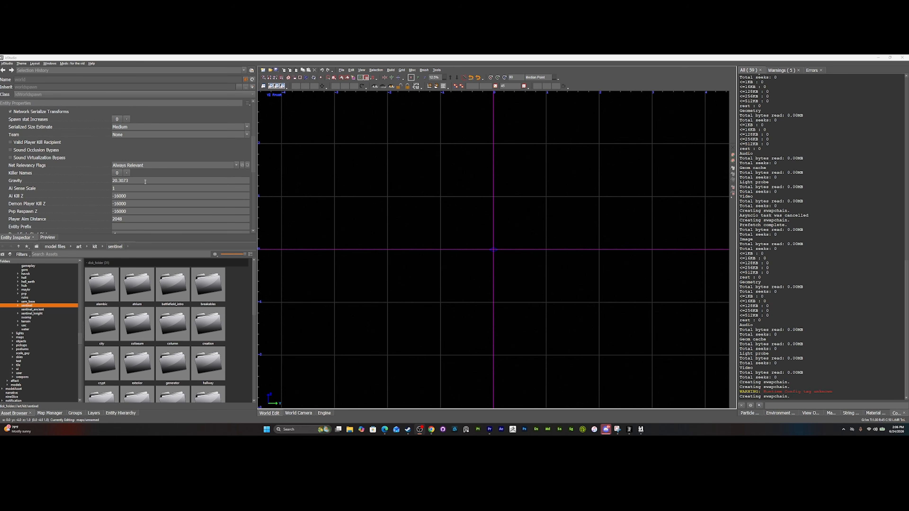
click(48, 237)
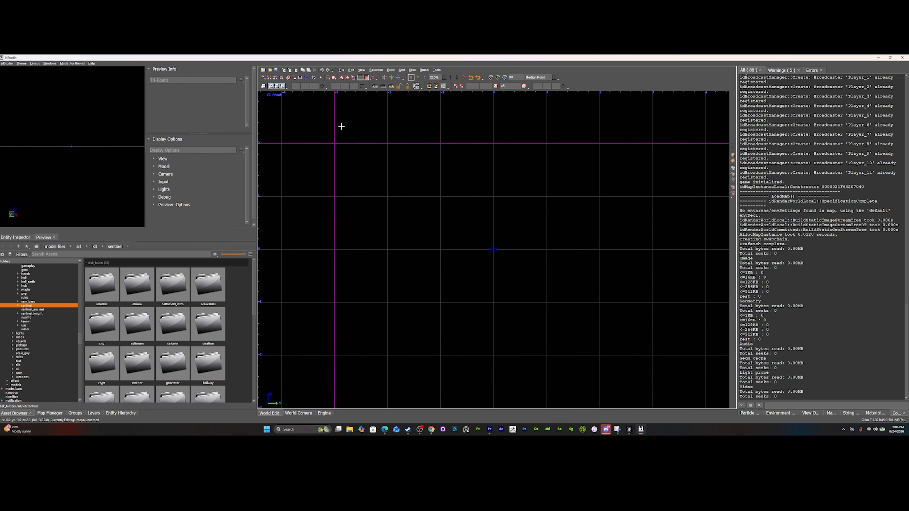
click(749, 413)
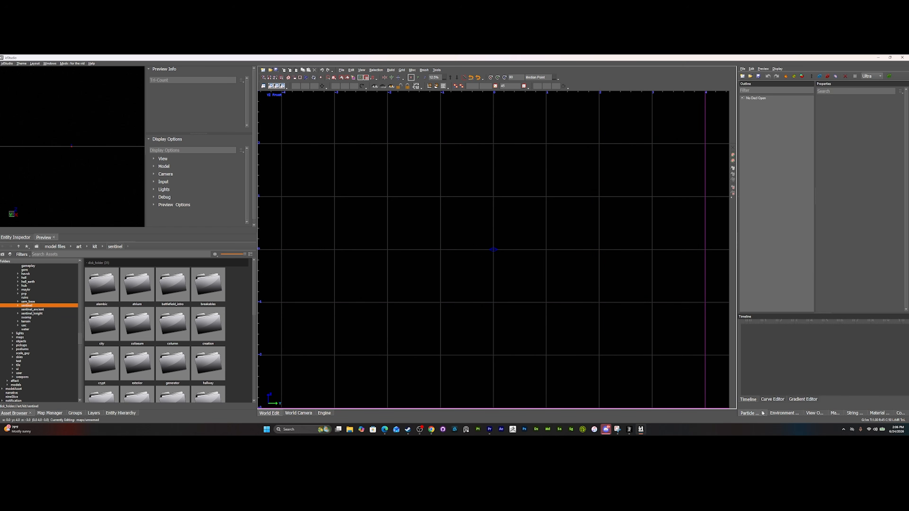
click(771, 414)
click(817, 415)
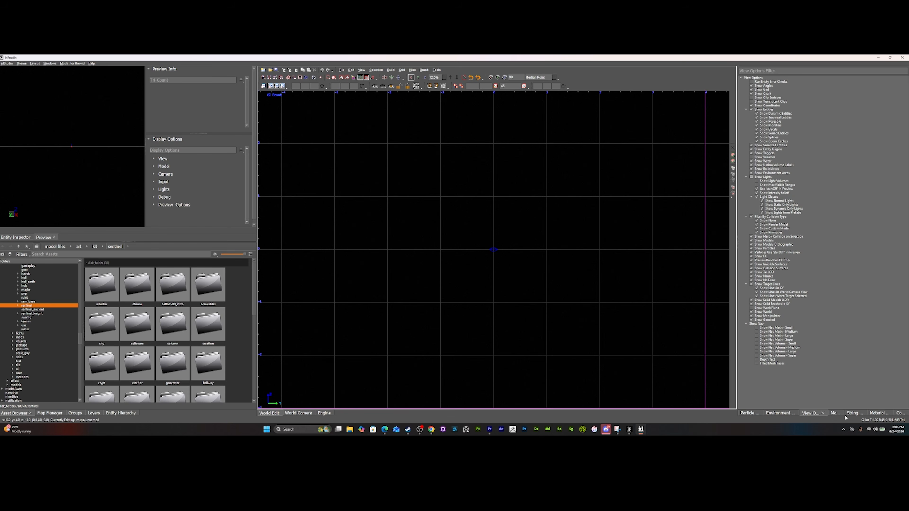
click(835, 413)
click(857, 413)
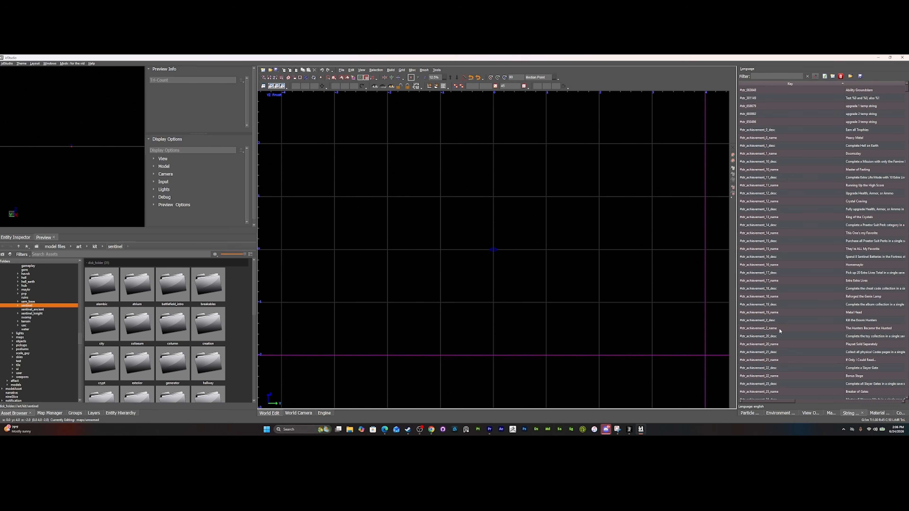
click(878, 414)
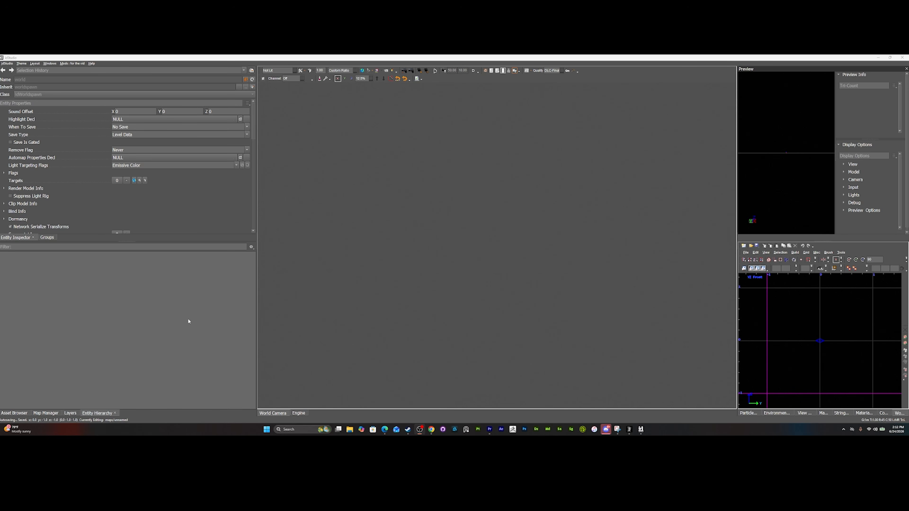
Show the Asset Browser and look through its full list of asset type folders.
click(28, 413)
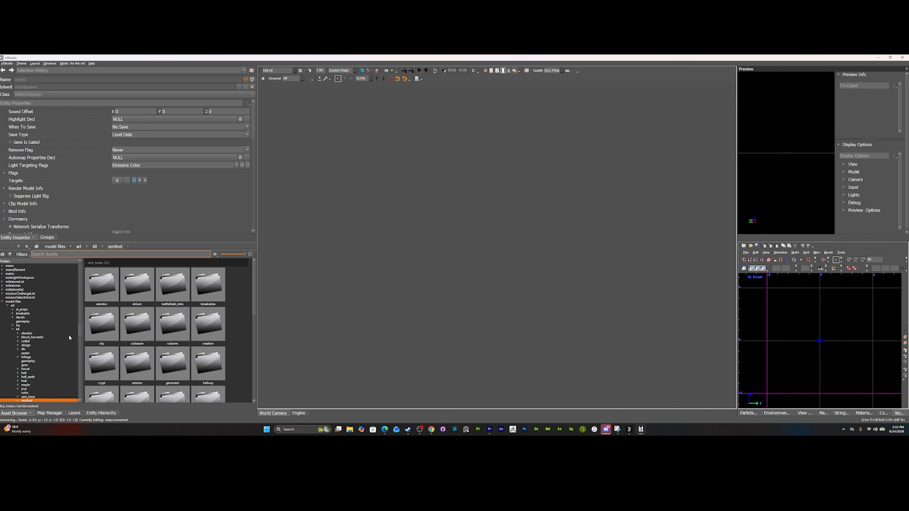
scroll(39, 322, up, 15)
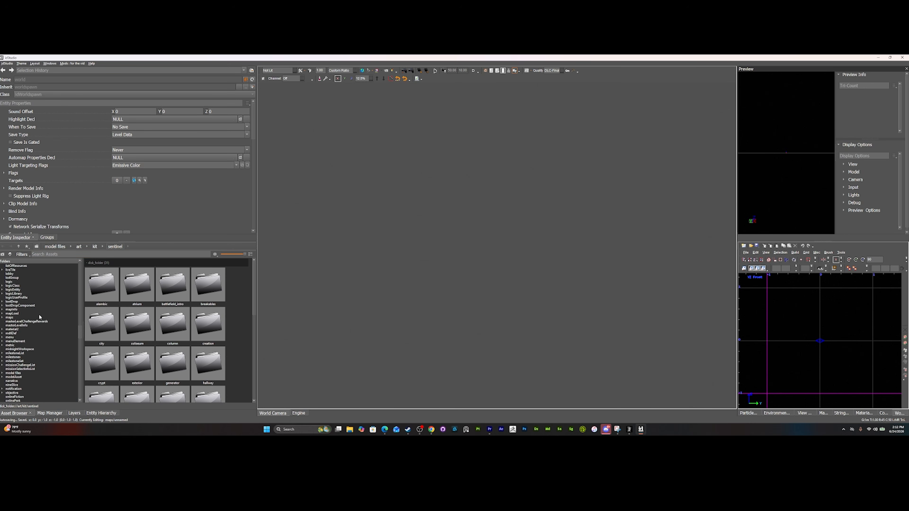
scroll(82, 307, up, 10)
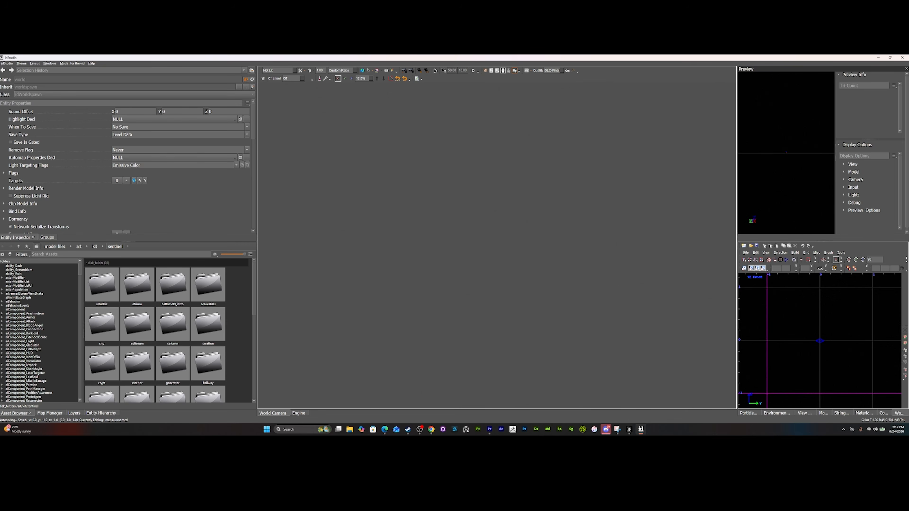
scroll(44, 326, down, 10)
scroll(44, 334, down, 10)
scroll(45, 334, down, 10)
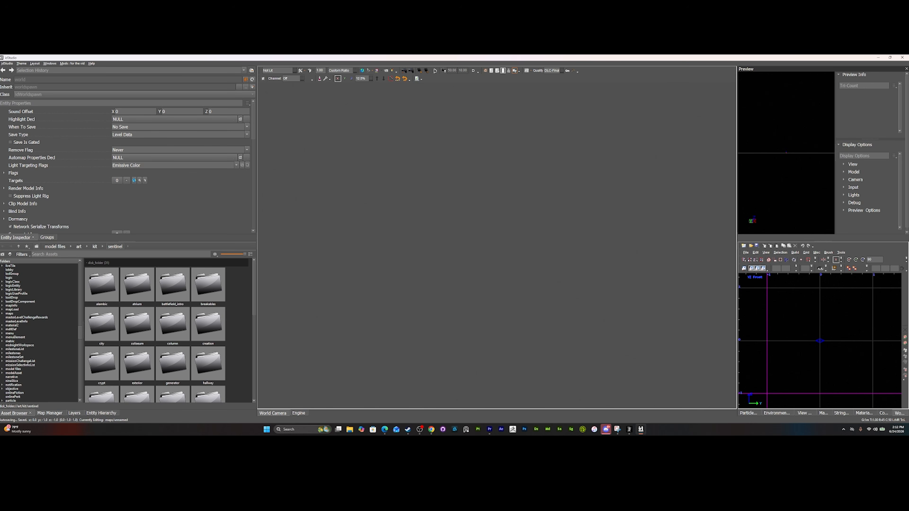
Expand the material2 asset folder down through art to its tile subfolders.
click(2, 326)
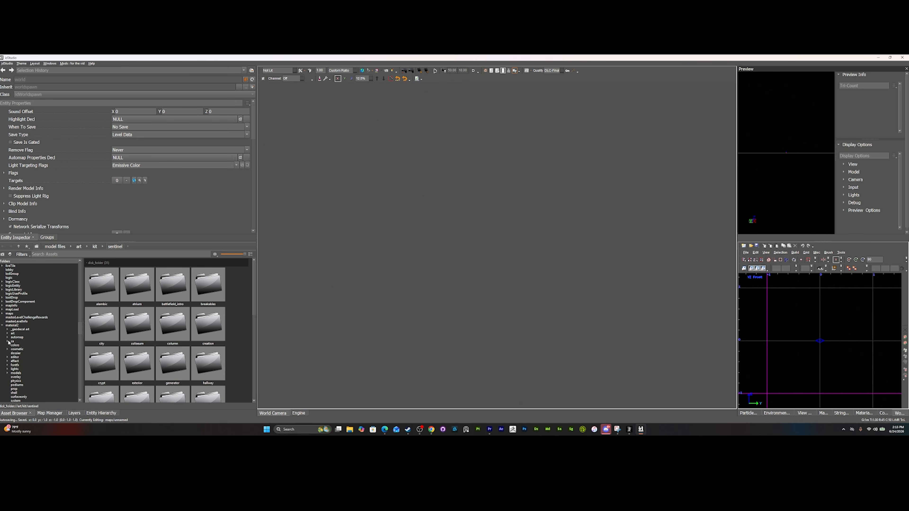
scroll(40, 323, down, 1)
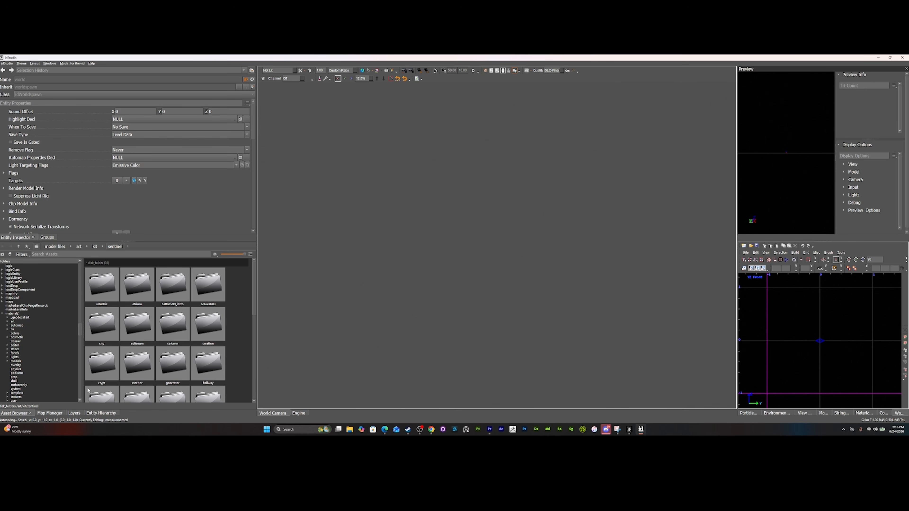
click(8, 322)
scroll(13, 384, down, 3)
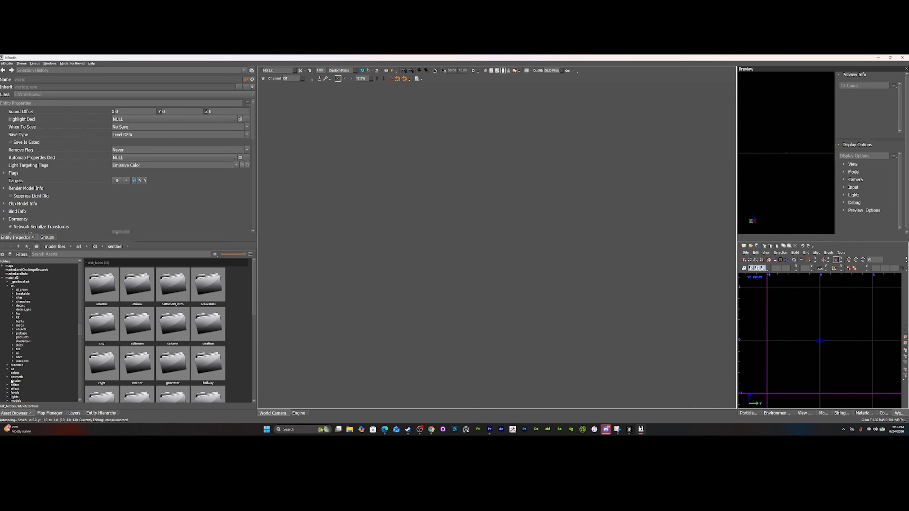
click(12, 349)
scroll(33, 331, down, 4)
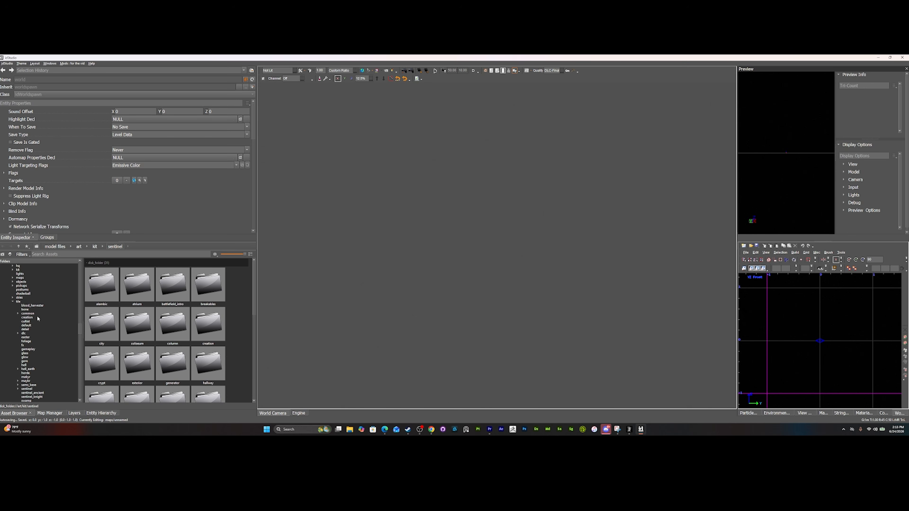
Browse the tile materials in folders such as creation, foliage and gore, viewing their thumbnails.
click(28, 317)
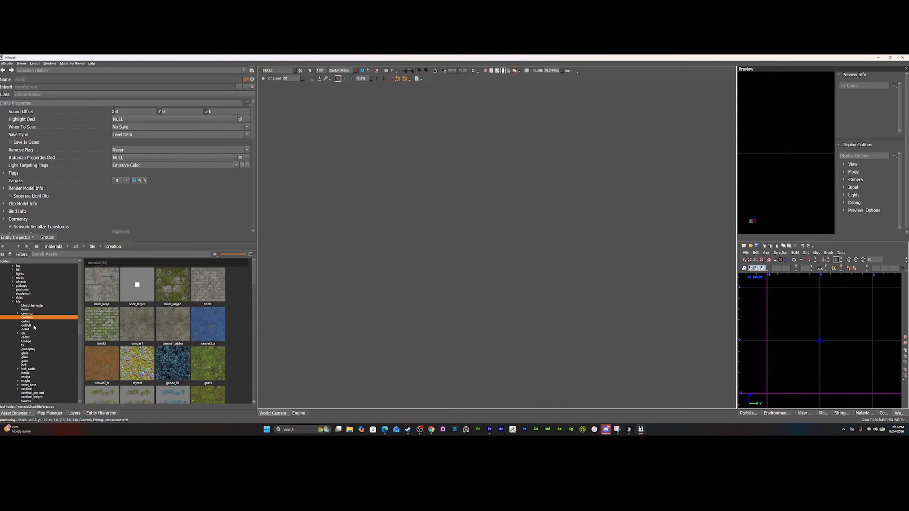
click(34, 326)
click(35, 329)
click(34, 333)
click(31, 341)
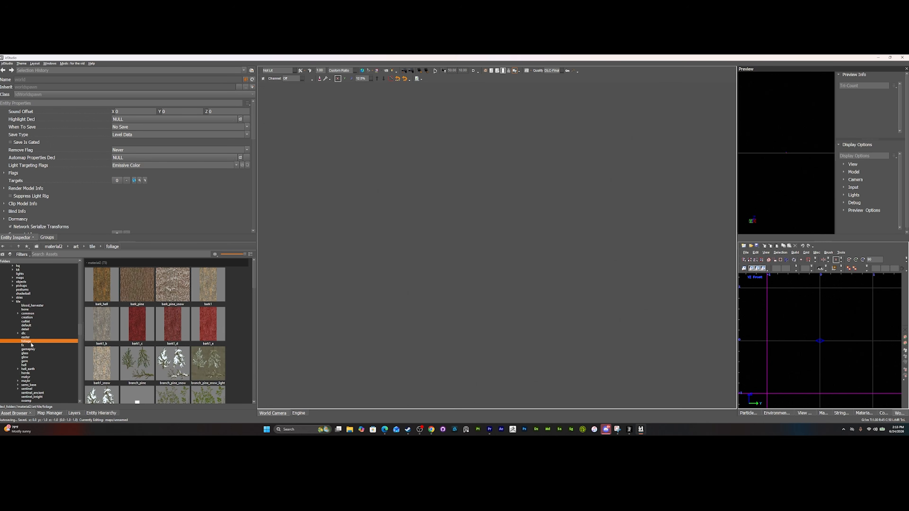
click(29, 349)
click(24, 361)
scroll(103, 308, down, 3)
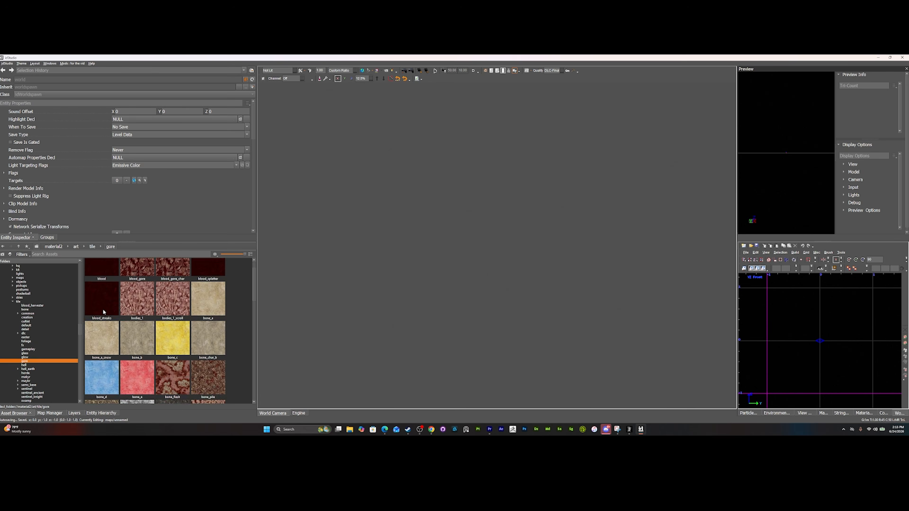
Look through more tile material folders, including horde, dlc and common.
click(35, 365)
click(36, 377)
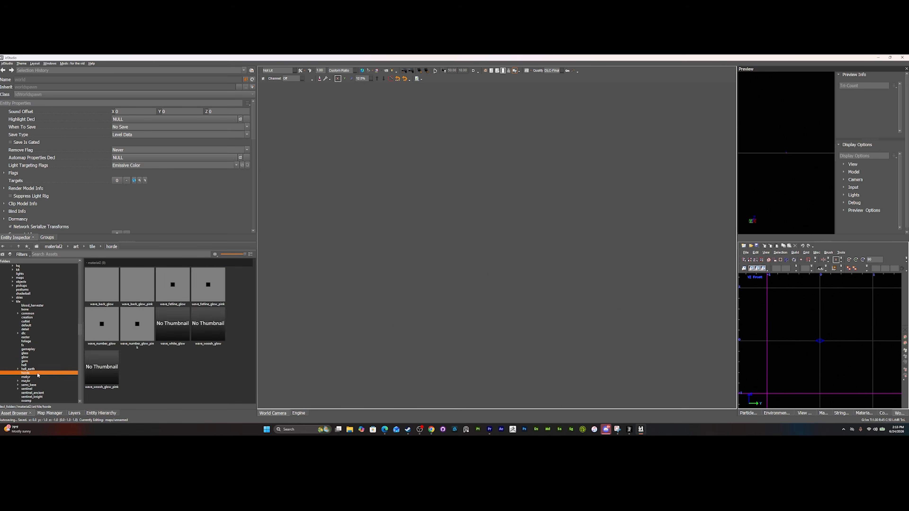
click(34, 385)
click(36, 334)
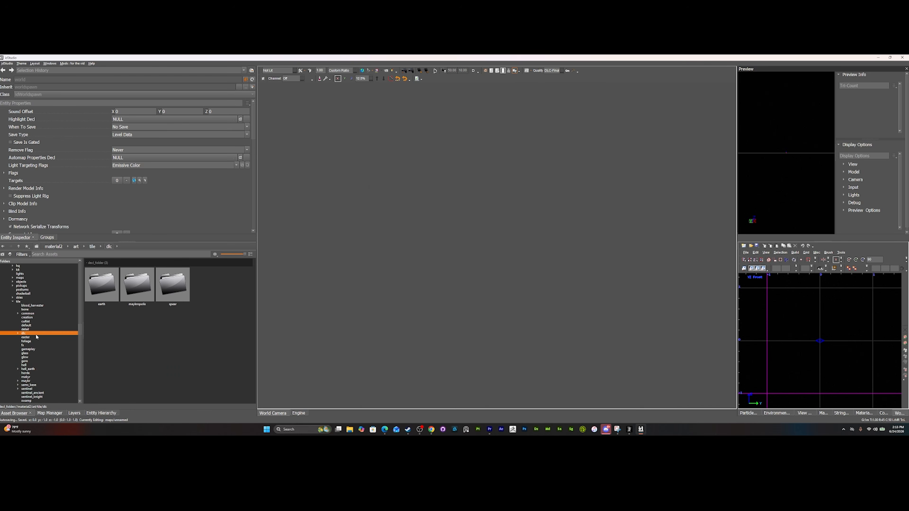
click(28, 313)
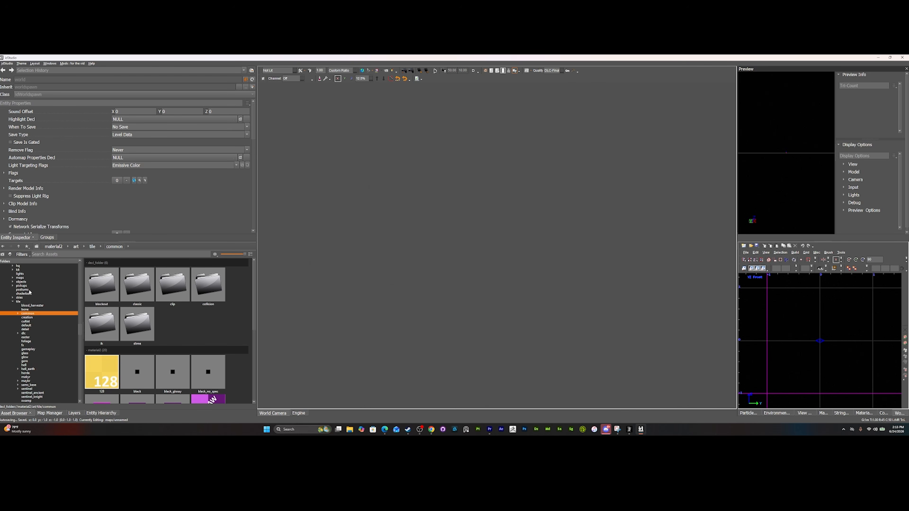
Expand the kit folder under material2 > art and view the materials in its cultist subfolder.
scroll(48, 312, up, 4)
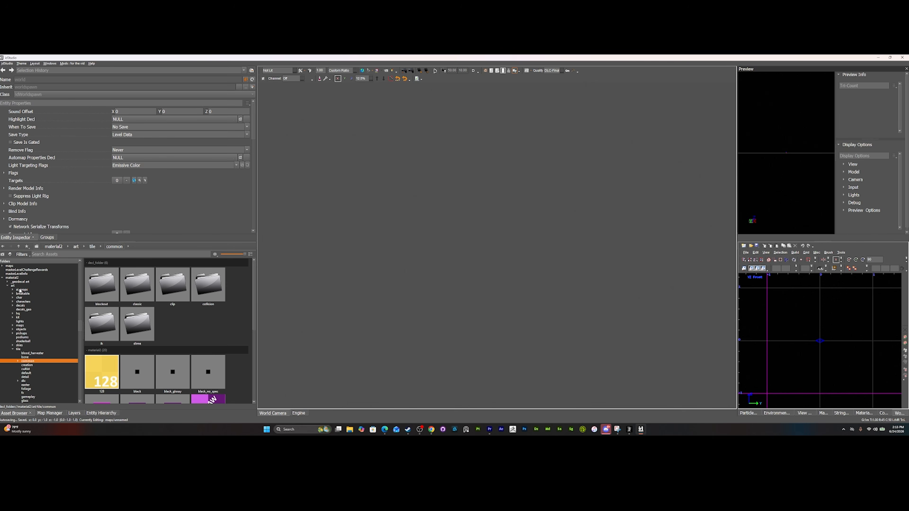
click(18, 317)
click(13, 317)
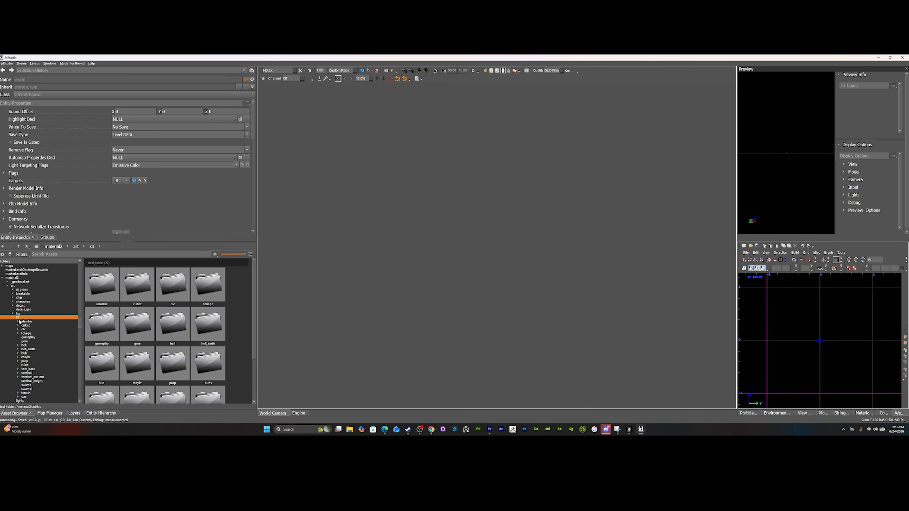
click(23, 321)
click(24, 326)
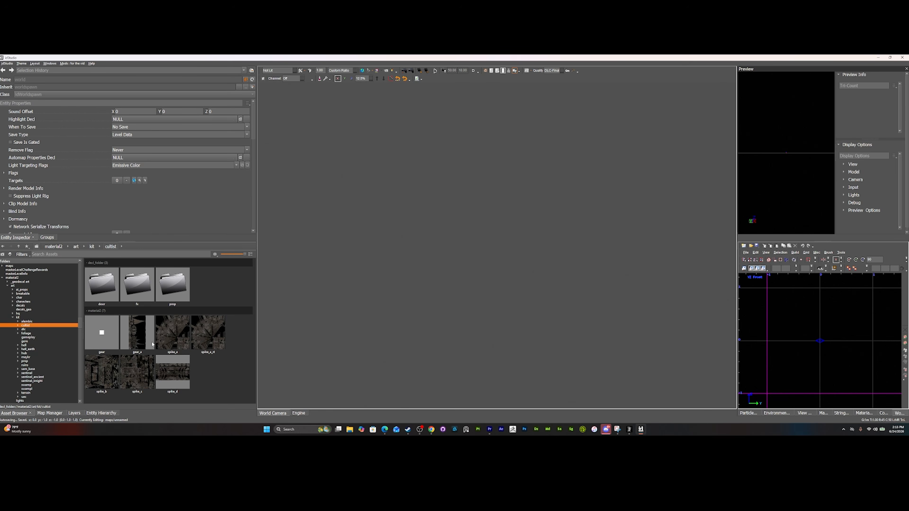
scroll(17, 325, down, 2)
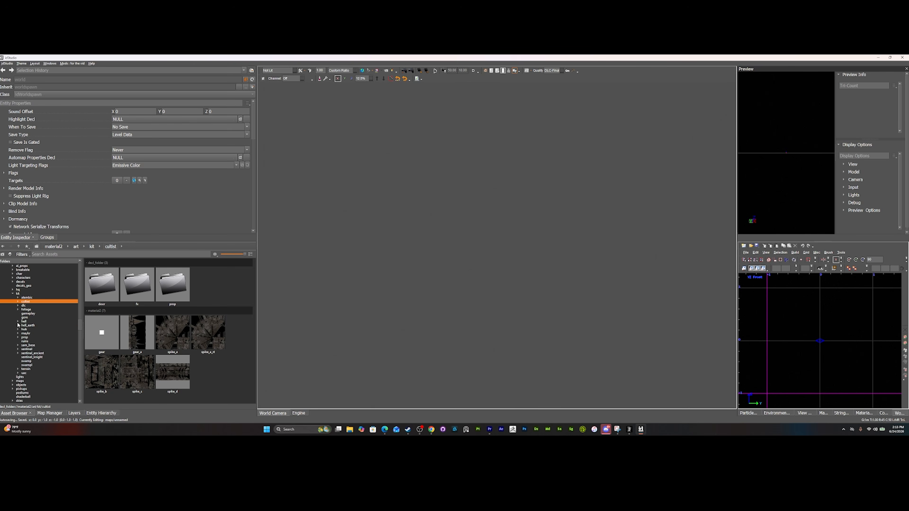
scroll(34, 300, up, 3)
View the default and cultist material sets in the material2 > art > tile folder.
scroll(29, 349, down, 6)
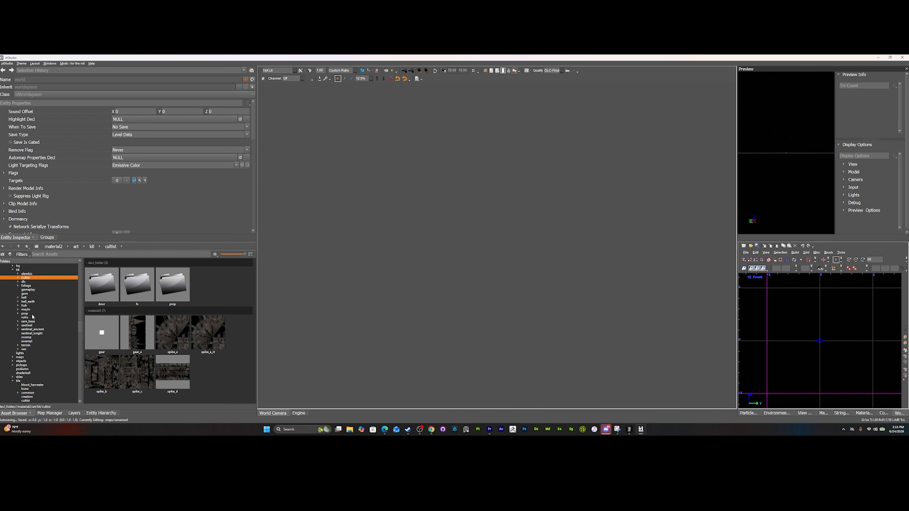
scroll(29, 349, down, 3)
click(30, 357)
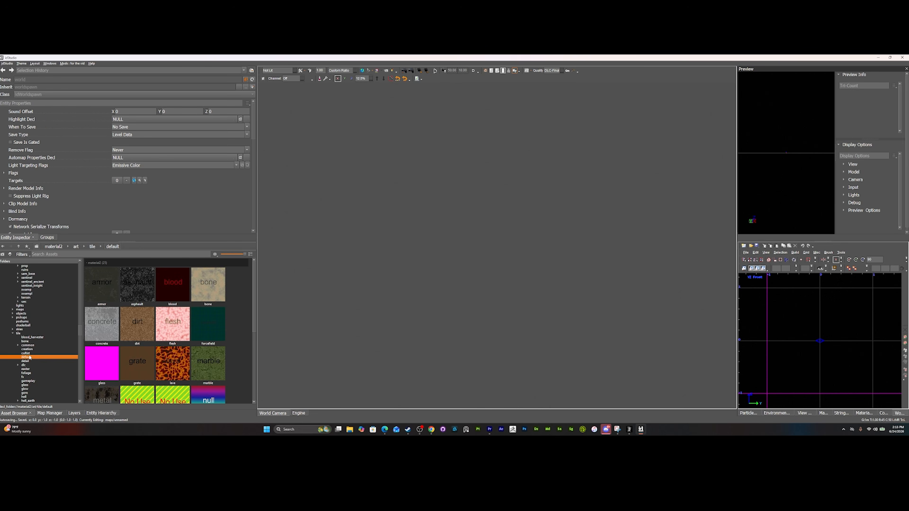
click(27, 353)
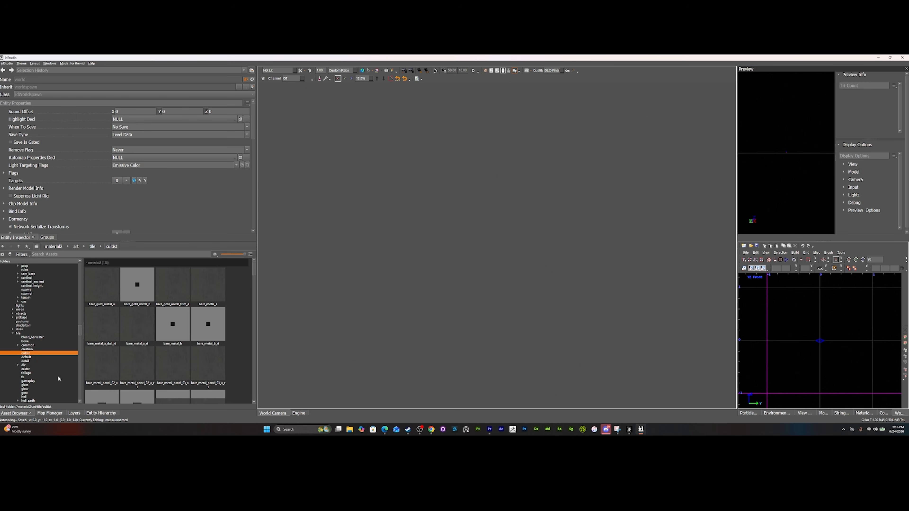
scroll(51, 372, down, 6)
scroll(27, 326, up, 4)
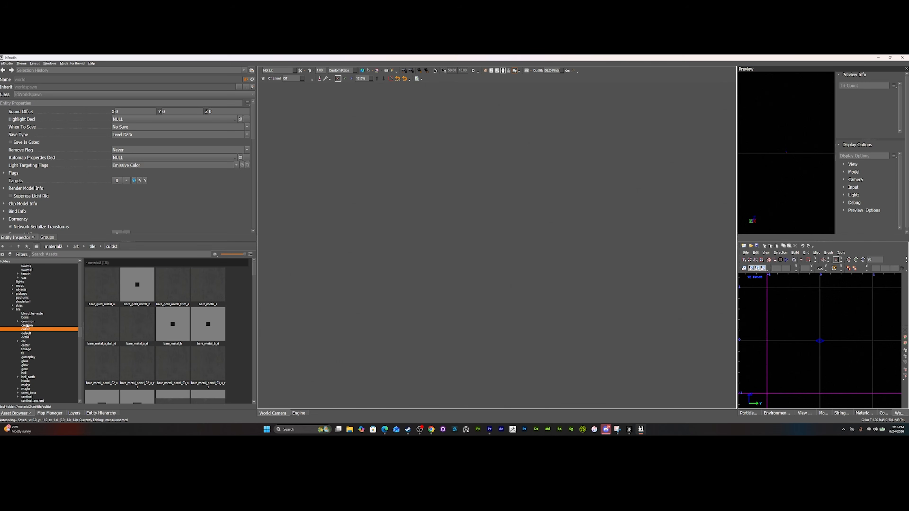
Collapse the tile folder and the whole material2 folder in the asset tree.
click(13, 310)
scroll(20, 338, down, 2)
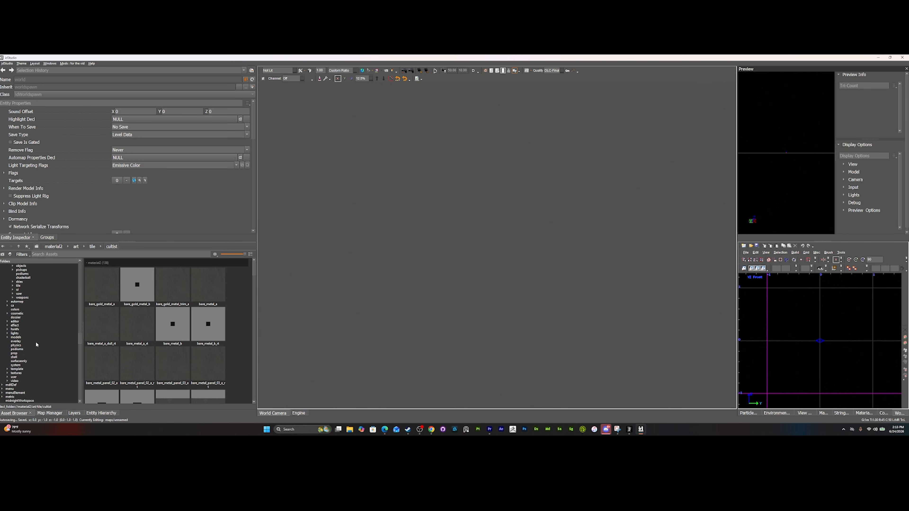
scroll(35, 340, up, 10)
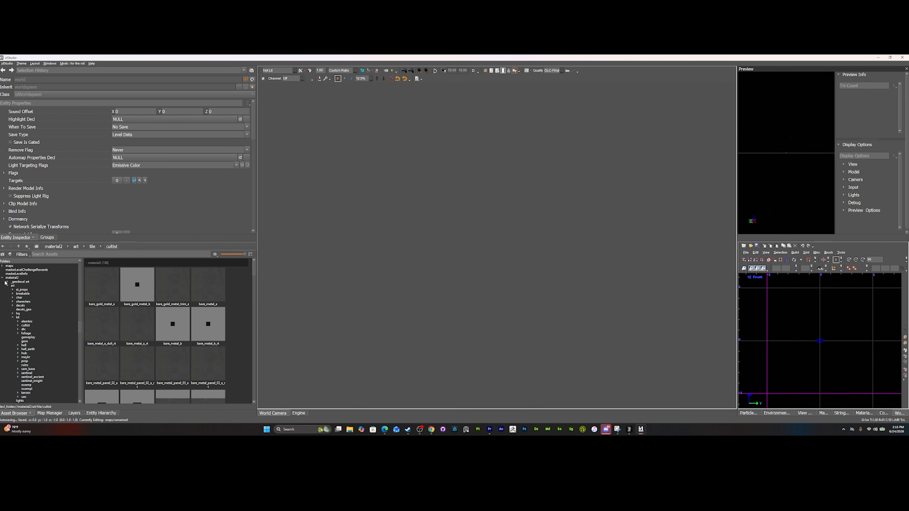
click(3, 278)
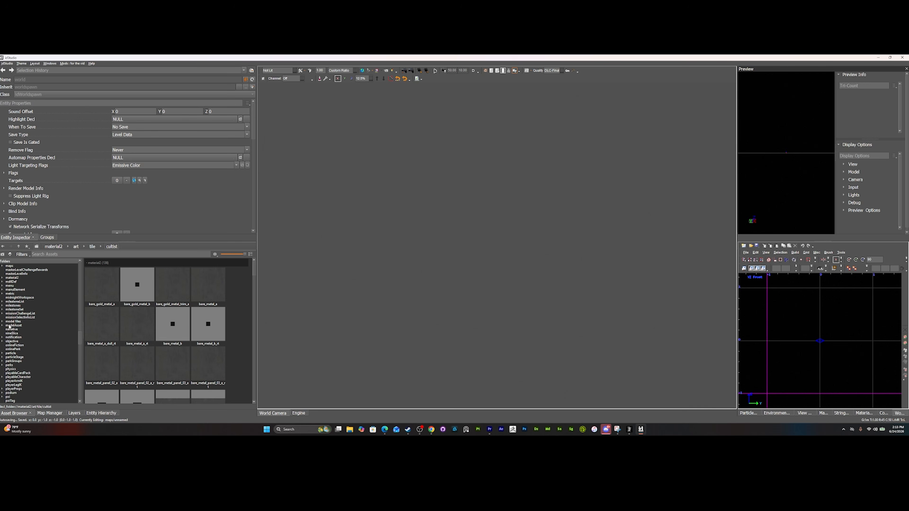
Expand the model files folder and show the models in art > kit > gore.
click(3, 322)
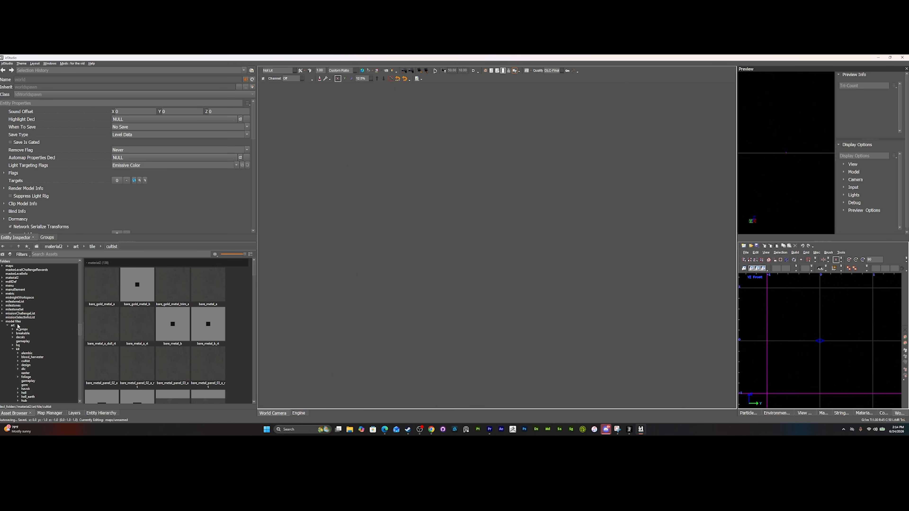
scroll(17, 376, down, 2)
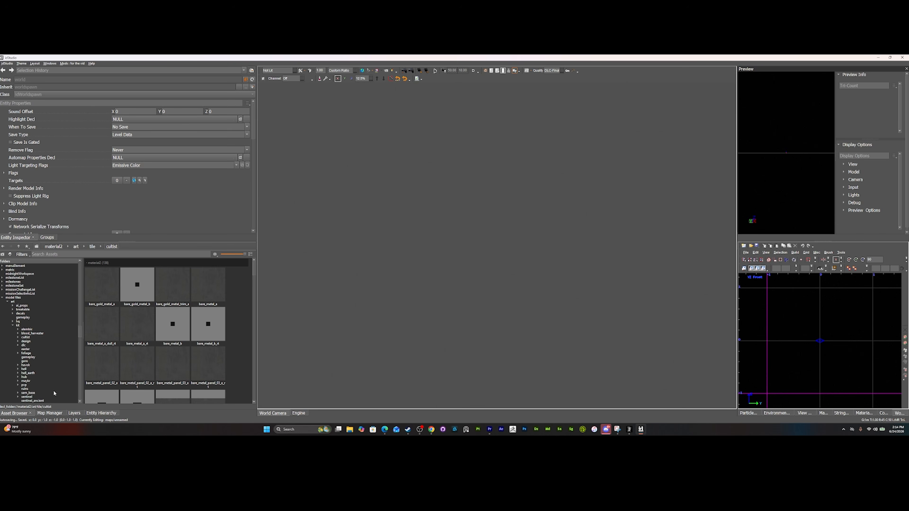
scroll(43, 362, down, 1)
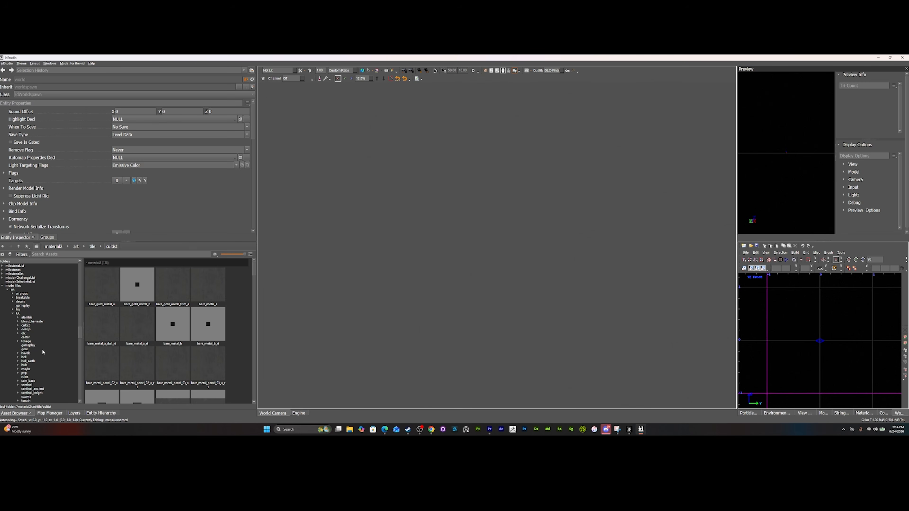
click(25, 349)
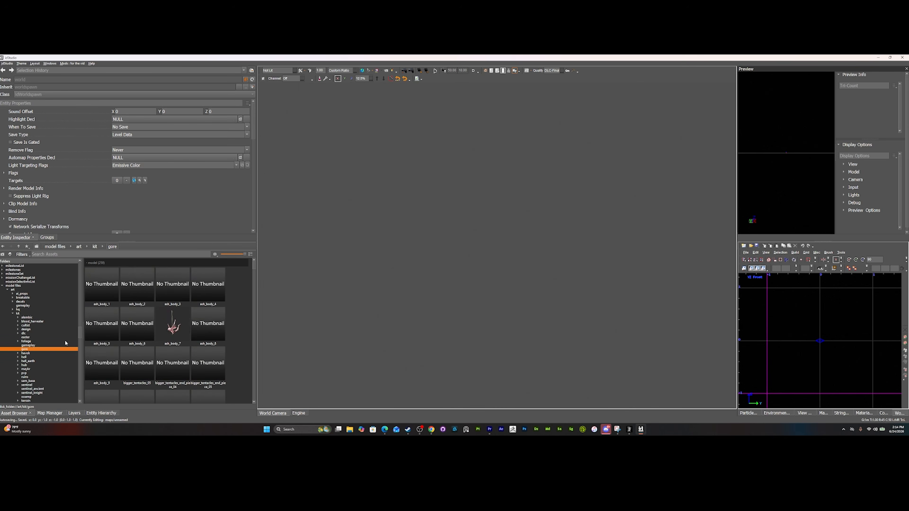
Look through the gore models in the model files > art > kit > gore folder.
scroll(135, 323, down, 3)
scroll(135, 323, down, 6)
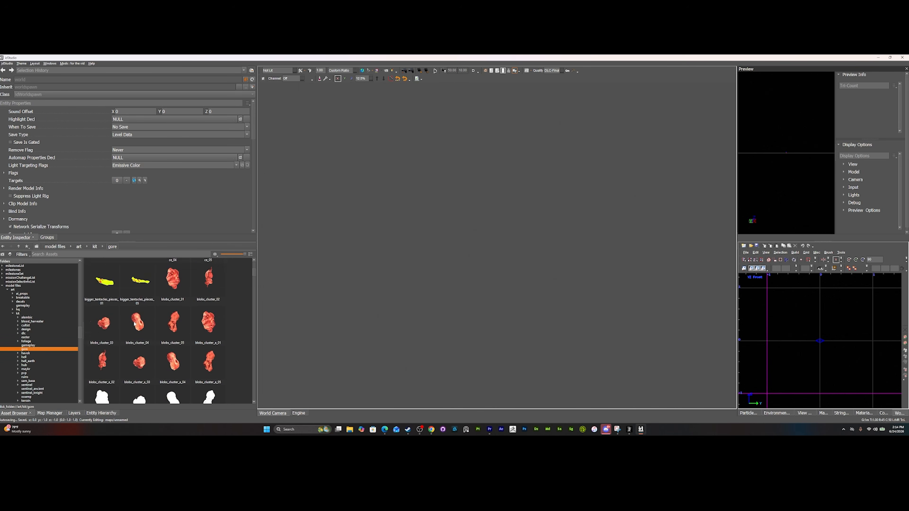
scroll(140, 322, down, 1)
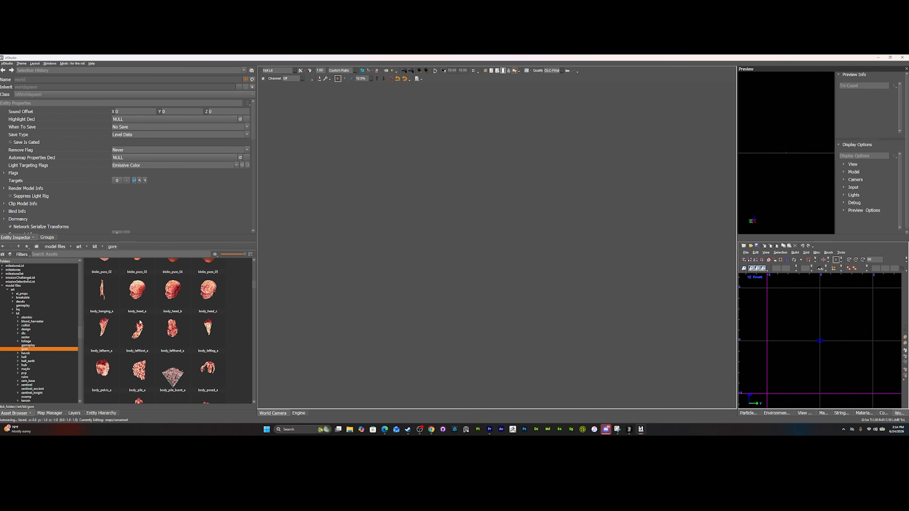
scroll(142, 324, down, 3)
scroll(139, 335, down, 3)
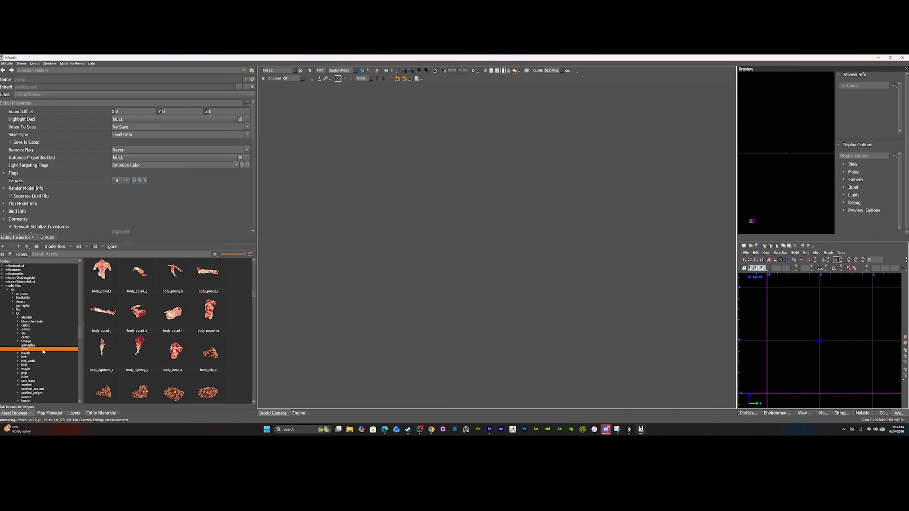
View the models in the water and ruins subfolders of model files > art > kit.
scroll(41, 354, down, 3)
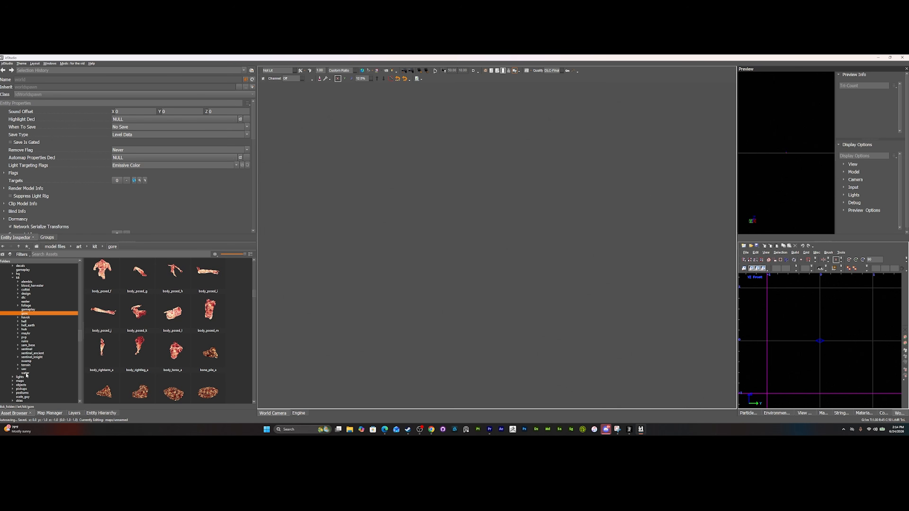
click(25, 373)
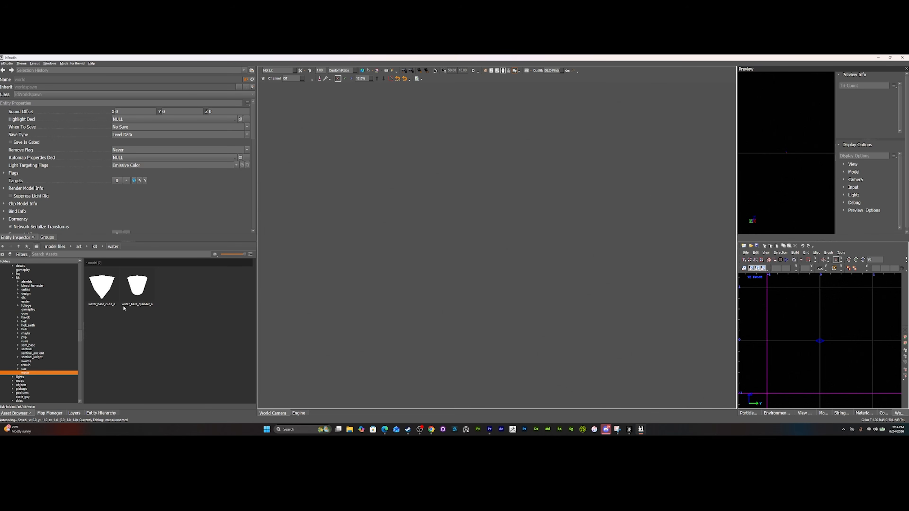
click(28, 345)
click(24, 341)
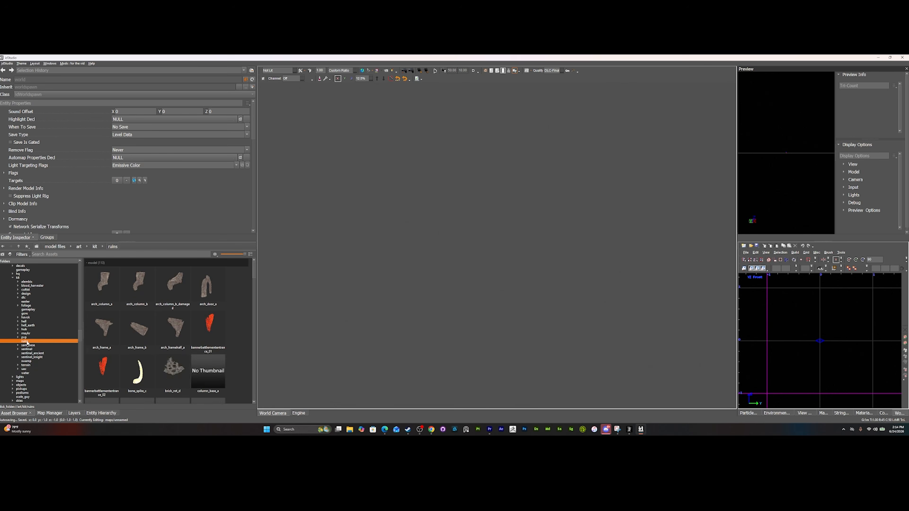
scroll(33, 313, up, 4)
scroll(33, 343, down, 4)
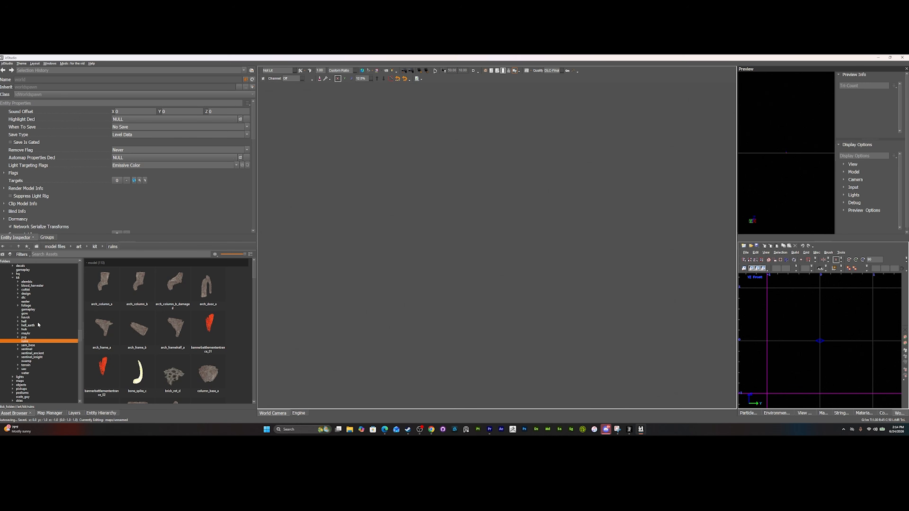
View the model in the model files > art > scale_guy folder and look over the surrounding folder tree.
scroll(36, 330, down, 3)
click(27, 361)
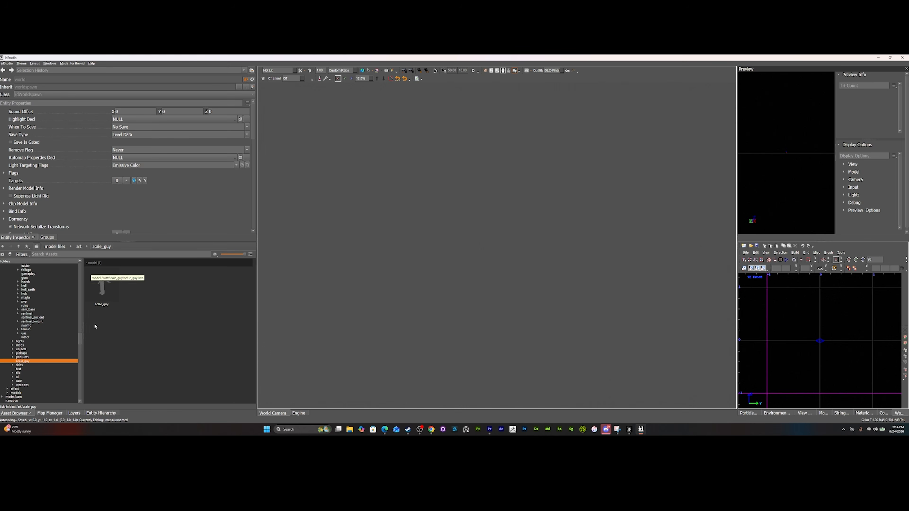
scroll(49, 381, down, 2)
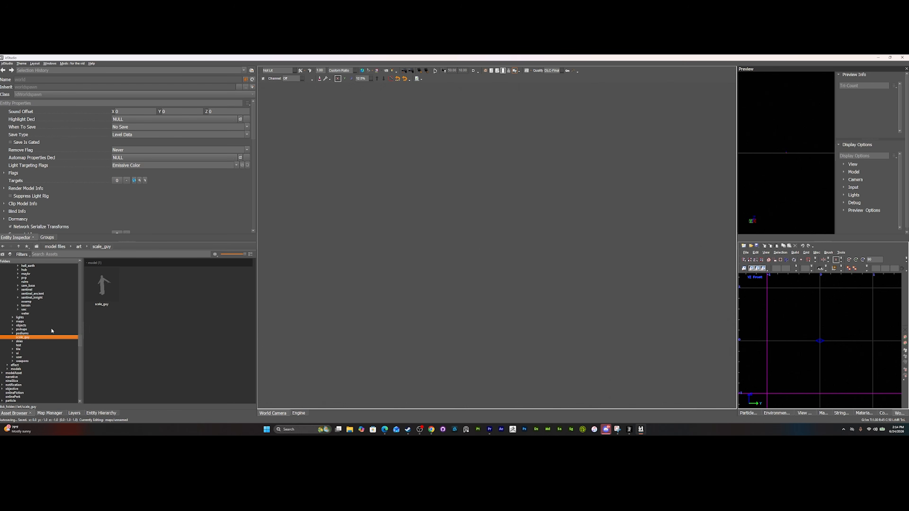
scroll(59, 308, up, 10)
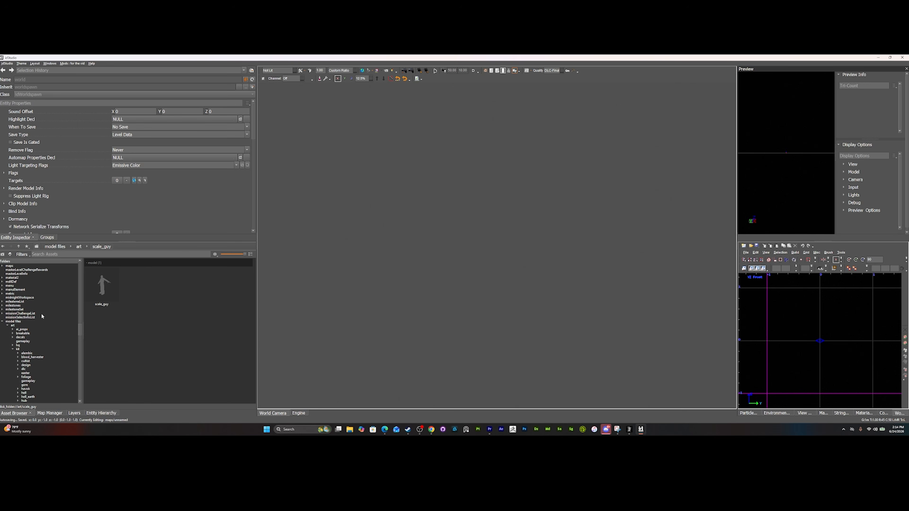
scroll(41, 312, down, 9)
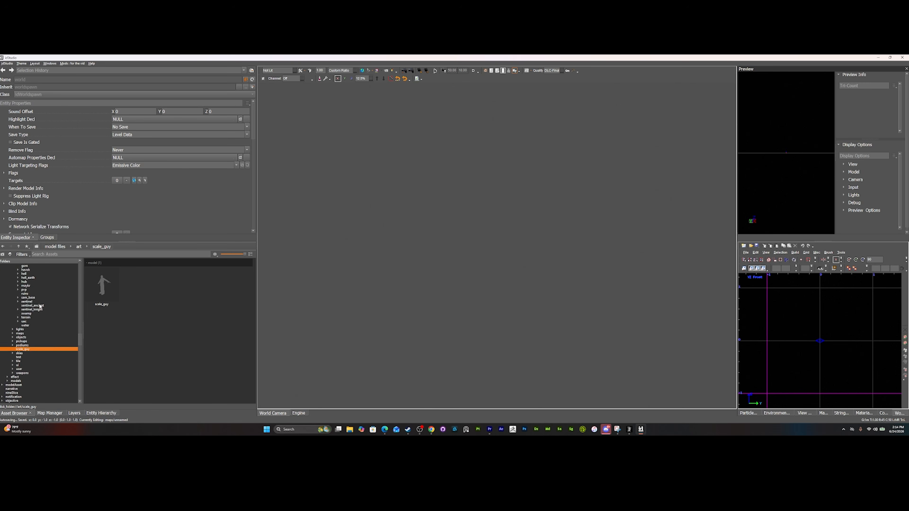
Open the particle asset folder and expand its subfolders in the tree.
scroll(39, 305, down, 5)
click(10, 354)
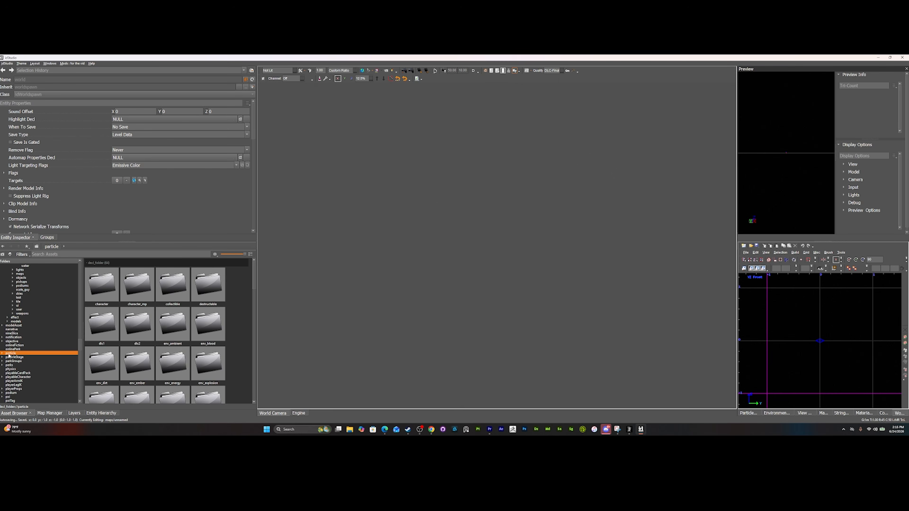
click(3, 353)
scroll(18, 353, down, 4)
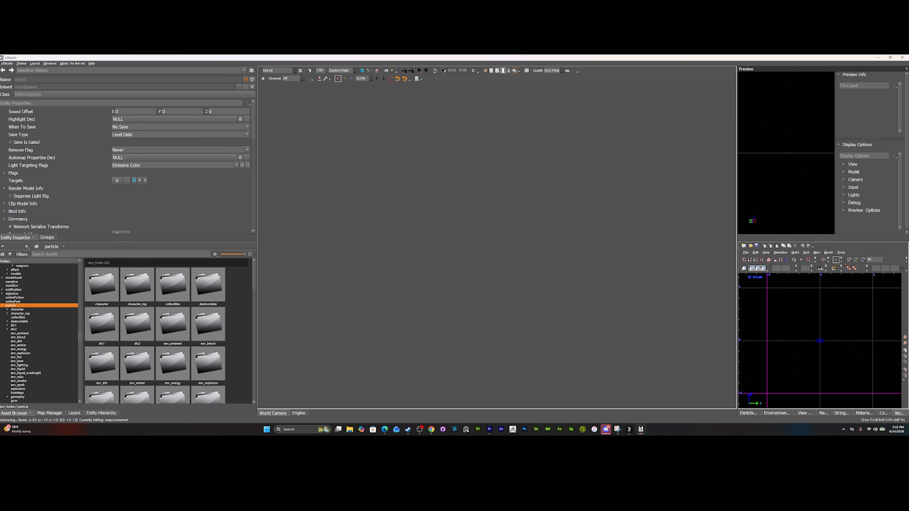
View the particle effects in the env_lightning and gameplay subfolders of the particle folder.
click(19, 365)
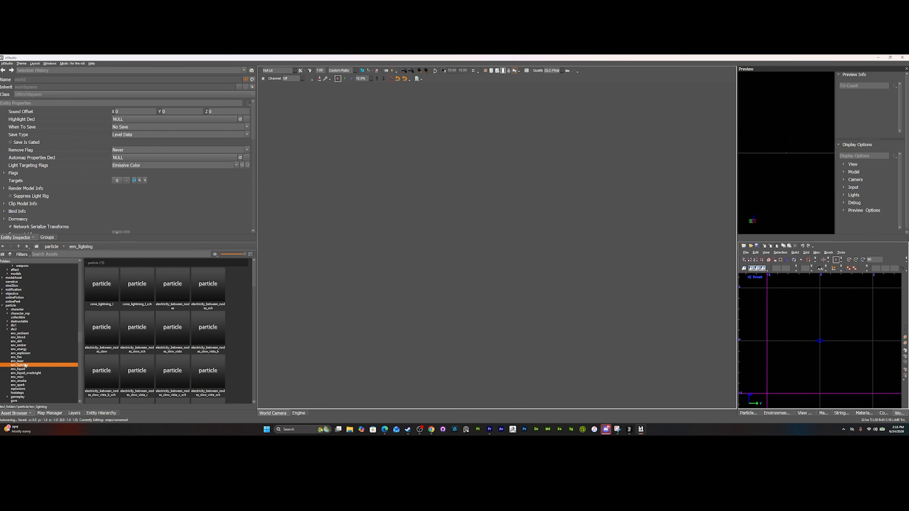
scroll(35, 358, down, 4)
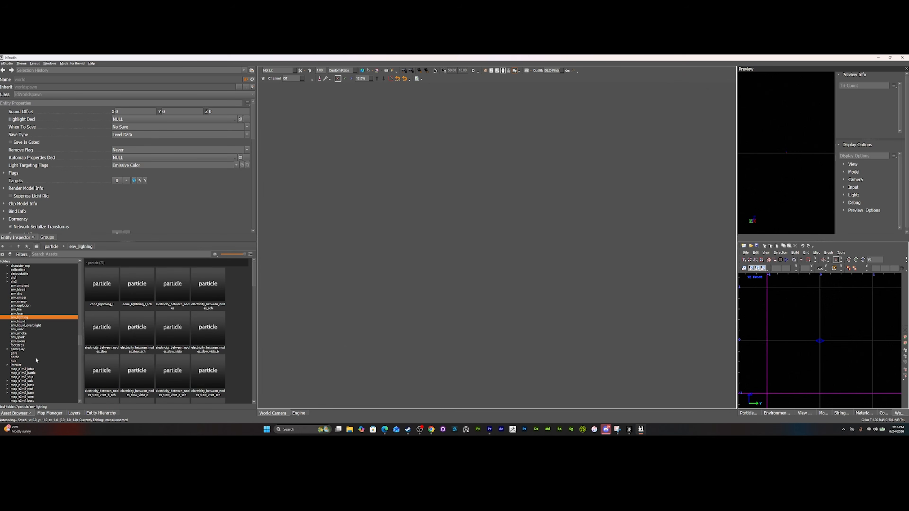
click(16, 349)
scroll(168, 337, down, 10)
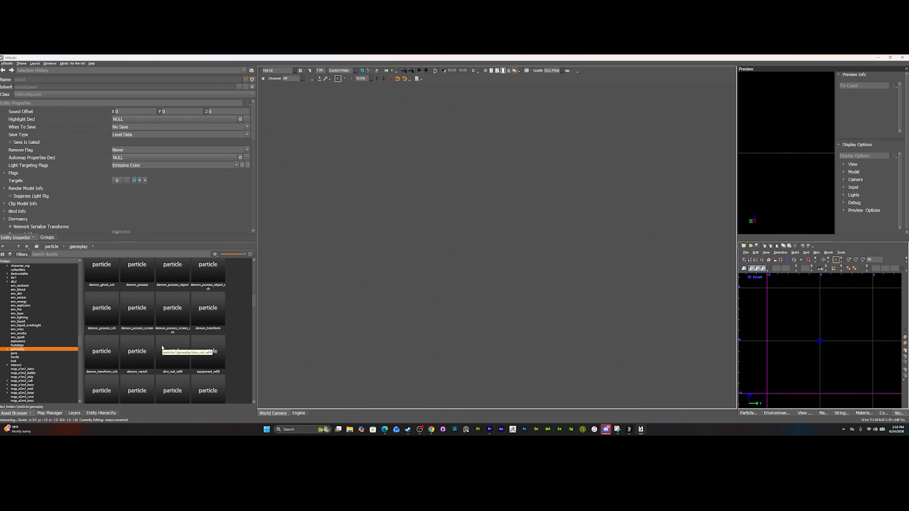
scroll(163, 345, down, 3)
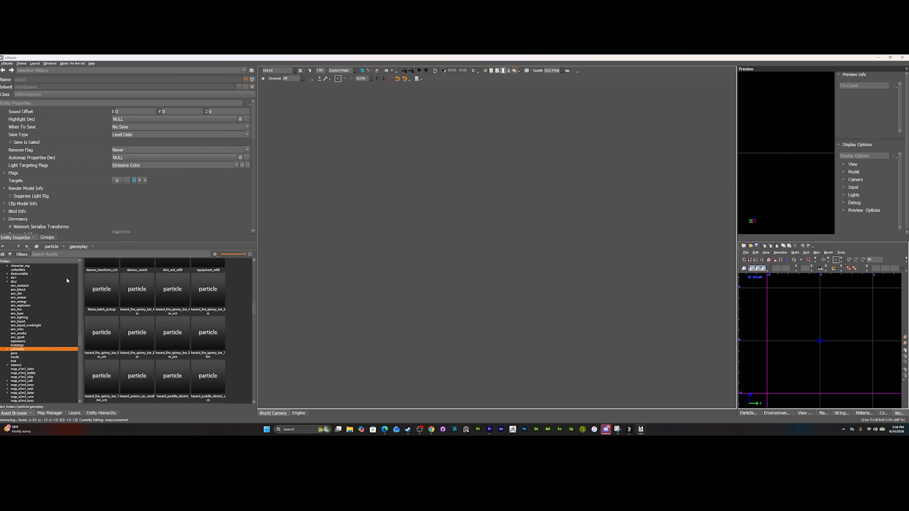
Save the unnamed map as a .map file in the mod's base\maps folder and select it in the Map Manager.
click(746, 252)
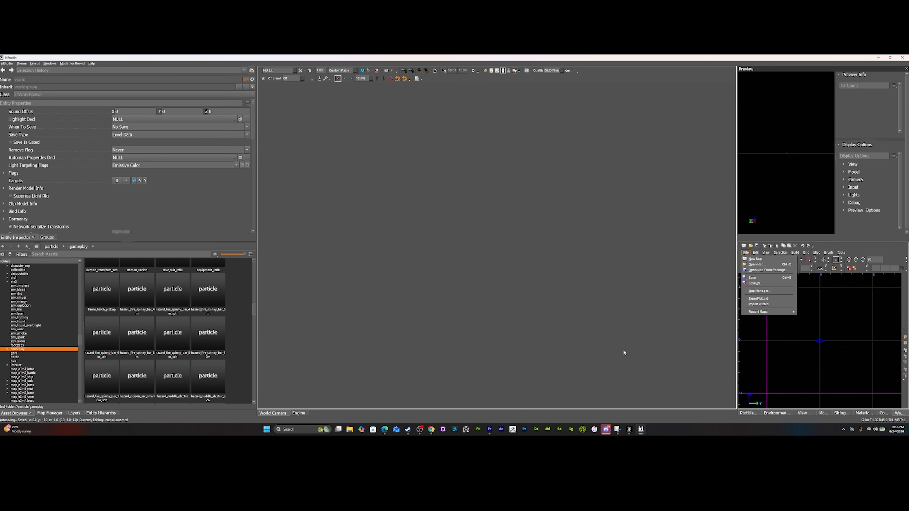
click(755, 277)
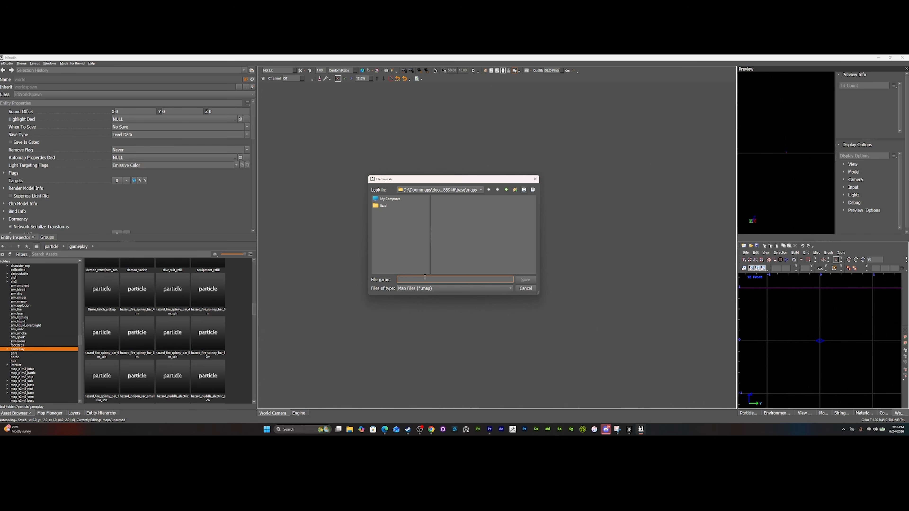
text(tea)
key(BackSpace)
key(BackSpace)
text(v)
click(525, 279)
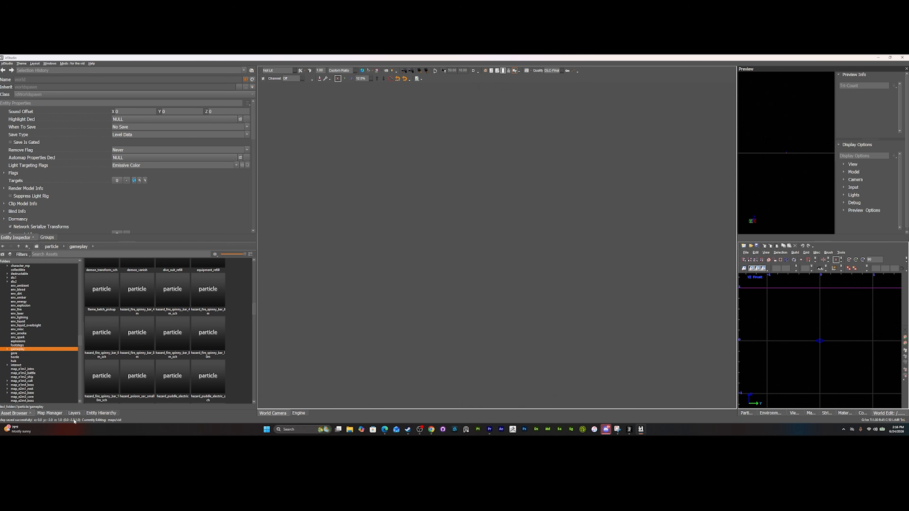
click(50, 413)
click(7, 258)
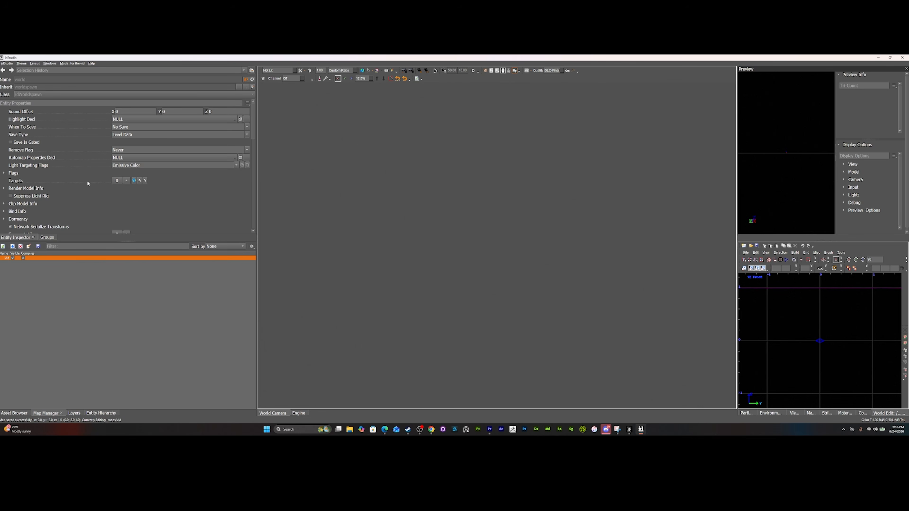
Set the world entity's Env Settings to e4m2_swamp_default from the env > dlc1 > e4m2_swamp folder.
scroll(87, 183, down, 5)
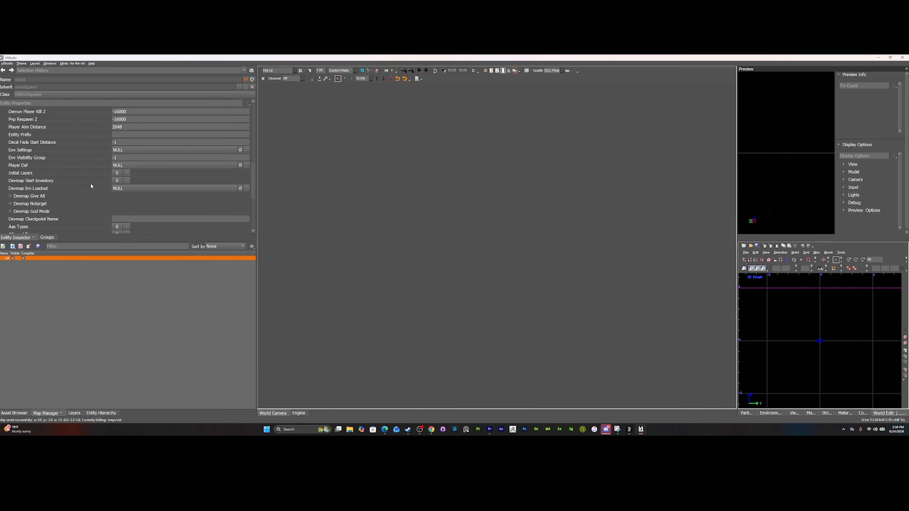
scroll(95, 192, up, 1)
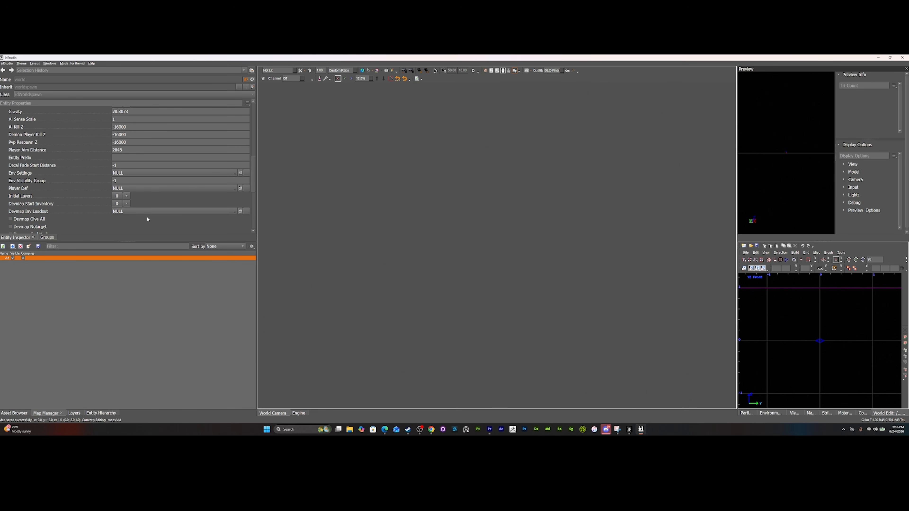
double_click(121, 173)
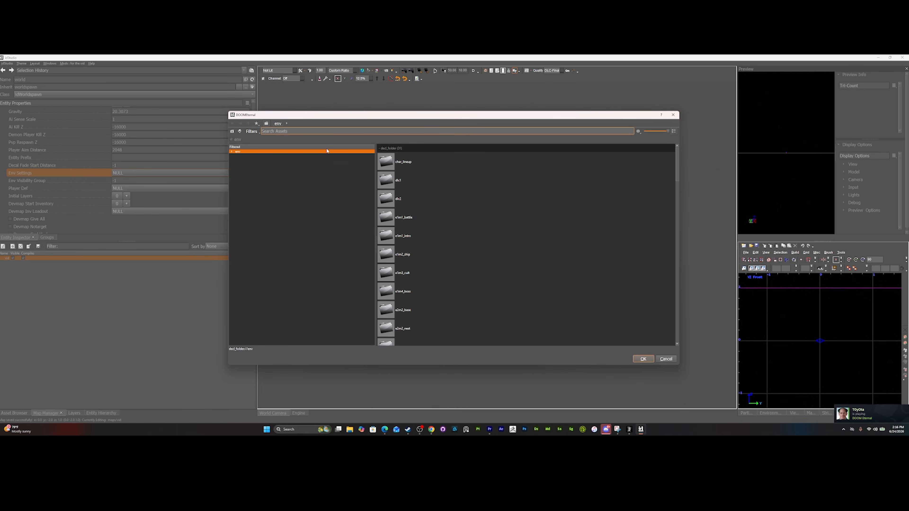
click(232, 152)
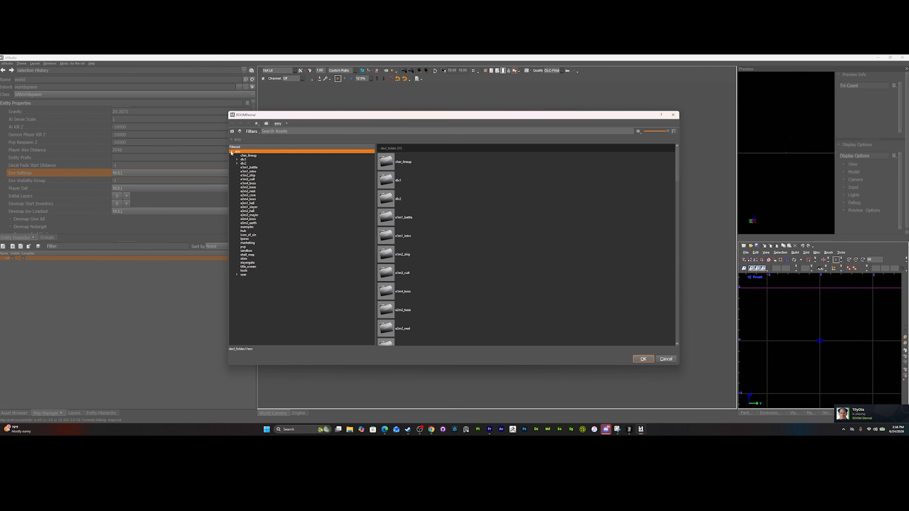
click(244, 159)
click(237, 160)
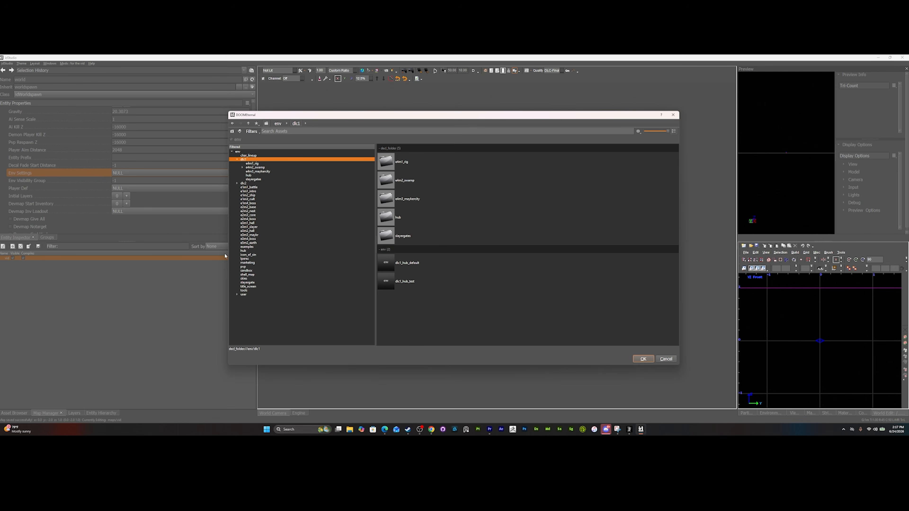
click(250, 167)
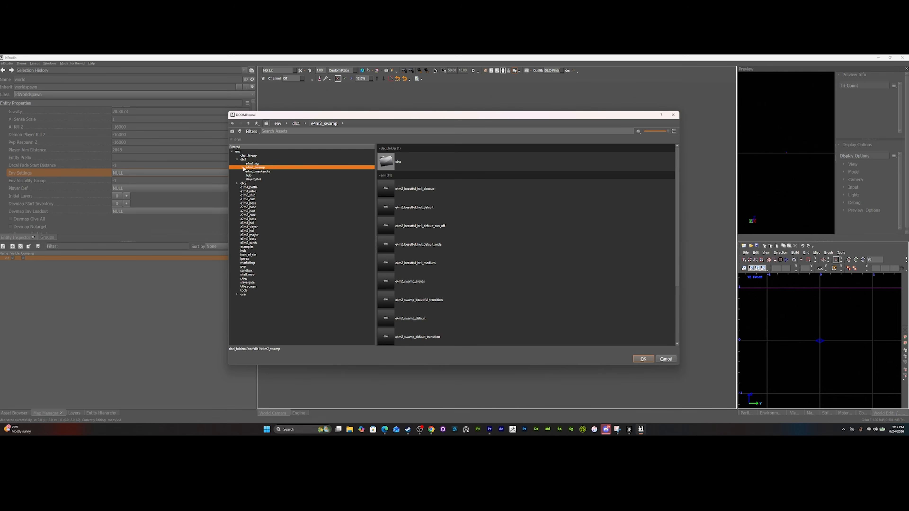
scroll(430, 220, down, 1)
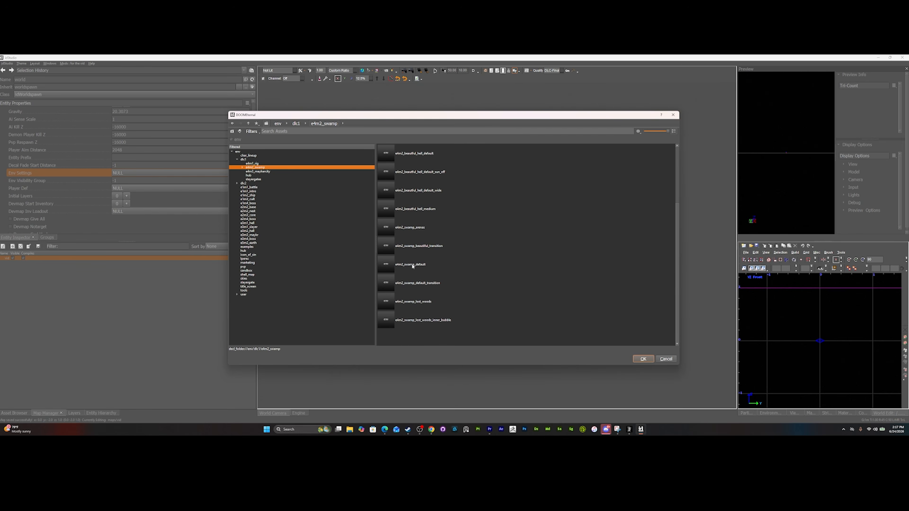
click(402, 264)
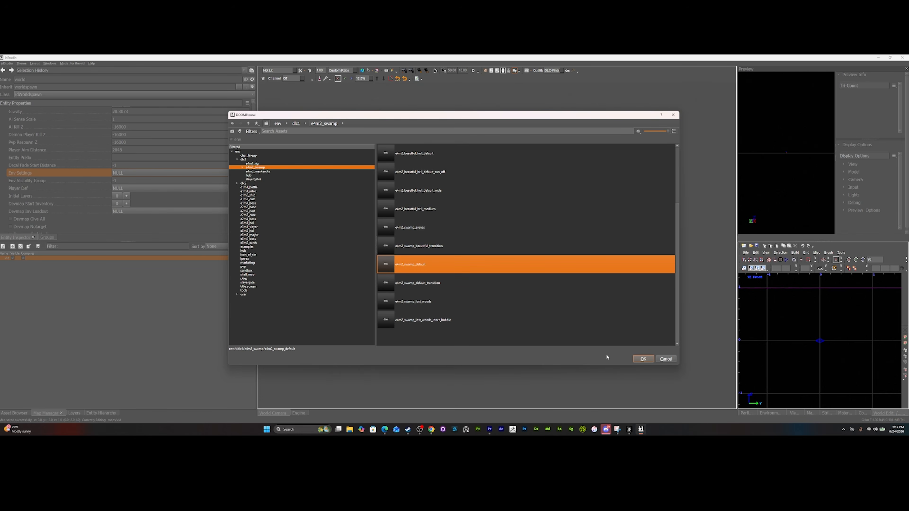
click(642, 359)
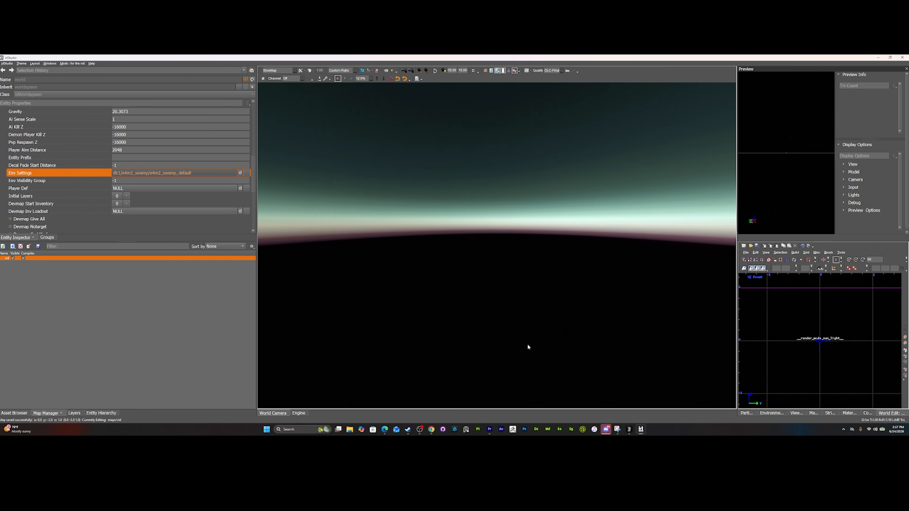
Look around the empty map in the World Camera viewport to examine the swamp sky and horizon.
right_drag(540, 252, 531, 245)
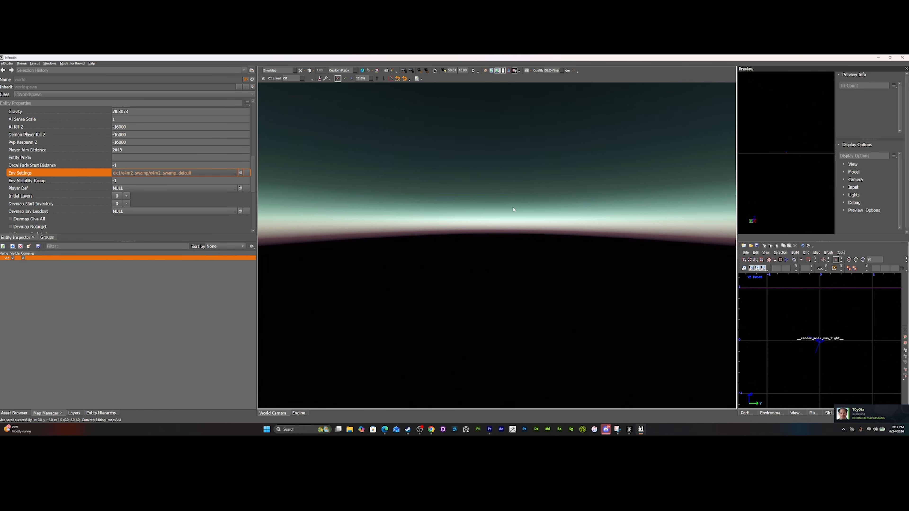
right_drag(497, 245, 497, 244)
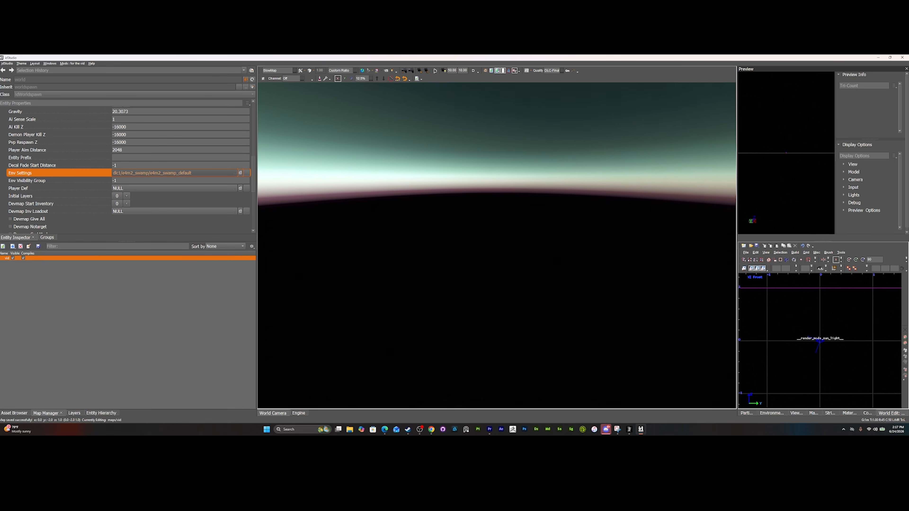
right_drag(497, 245, 496, 245)
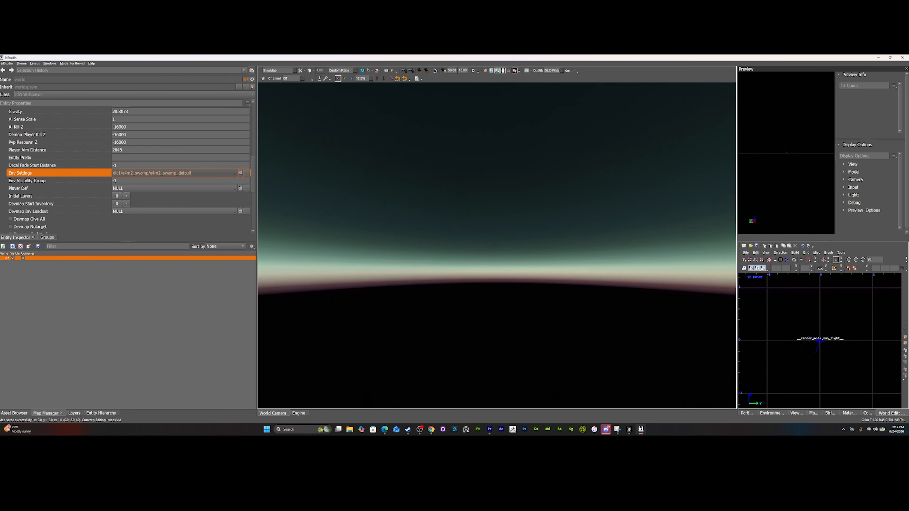
right_drag(546, 207, 545, 207)
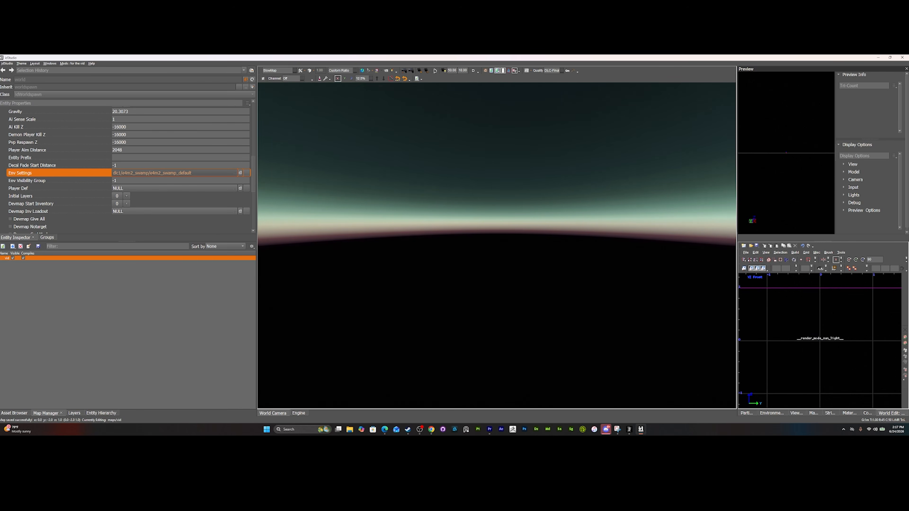
right_drag(546, 207, 546, 207)
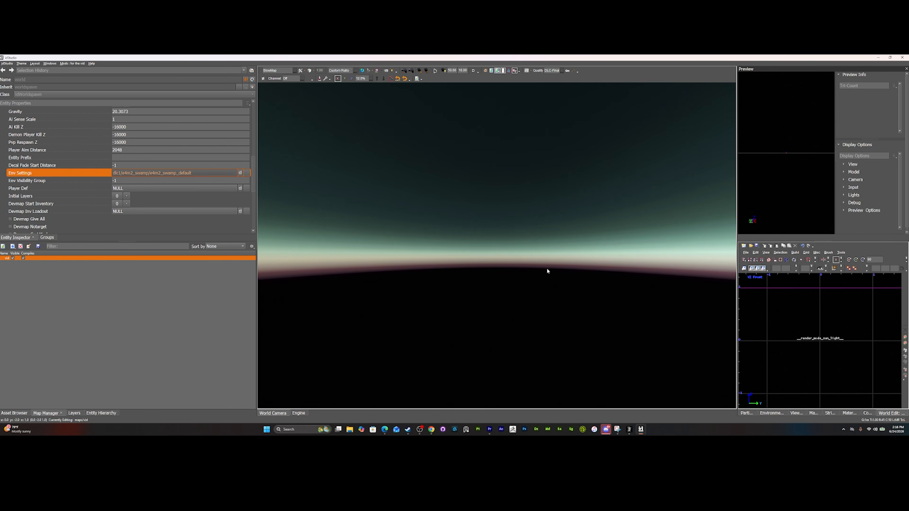
Enlarge the World Edit panel in width and height to show more of its grid.
right_drag(543, 253, 525, 249)
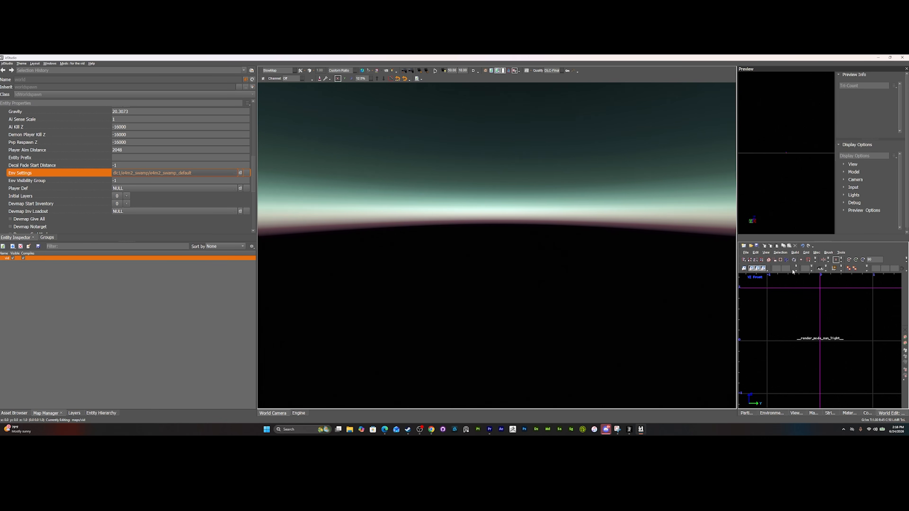
drag(736, 238, 661, 239)
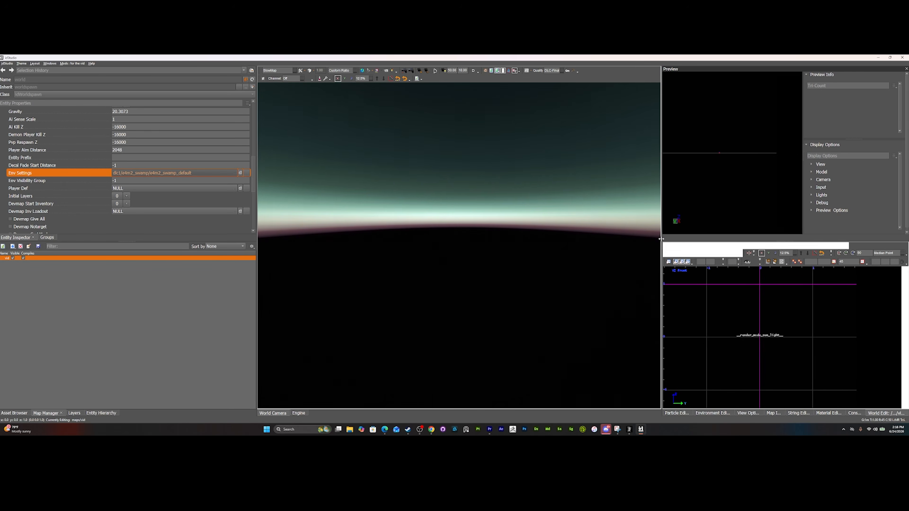
drag(775, 169, 769, 126)
scroll(747, 275, down, 2)
scroll(747, 274, down, 2)
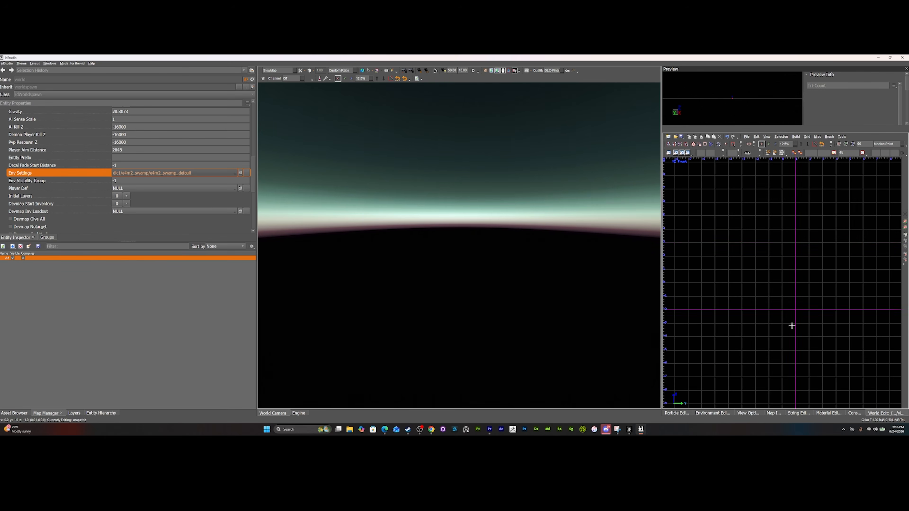
click(784, 220)
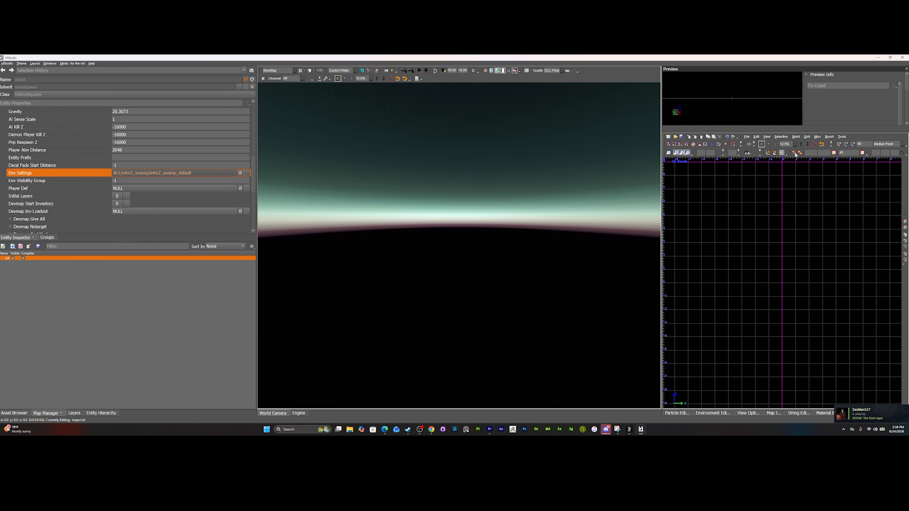
Set the grid to 1 m and draw a square brush about 7 m by 7 m in the Front view.
click(806, 137)
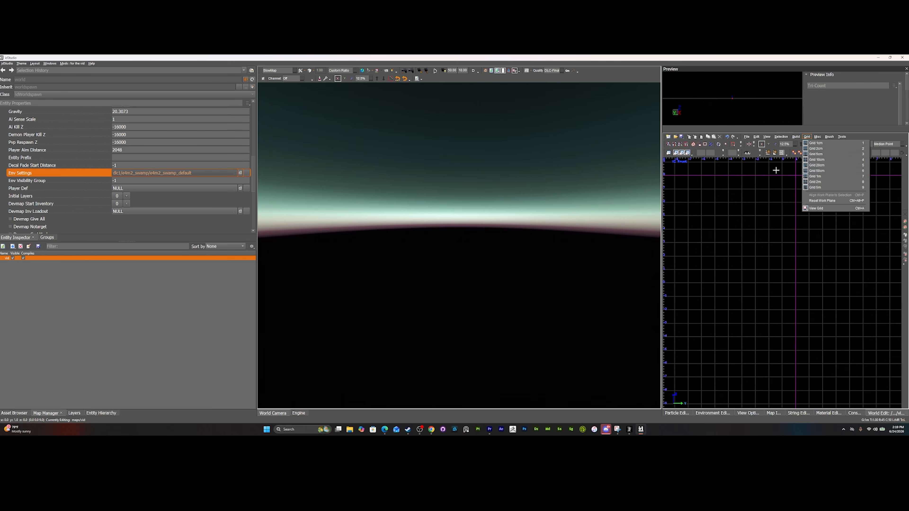
click(844, 177)
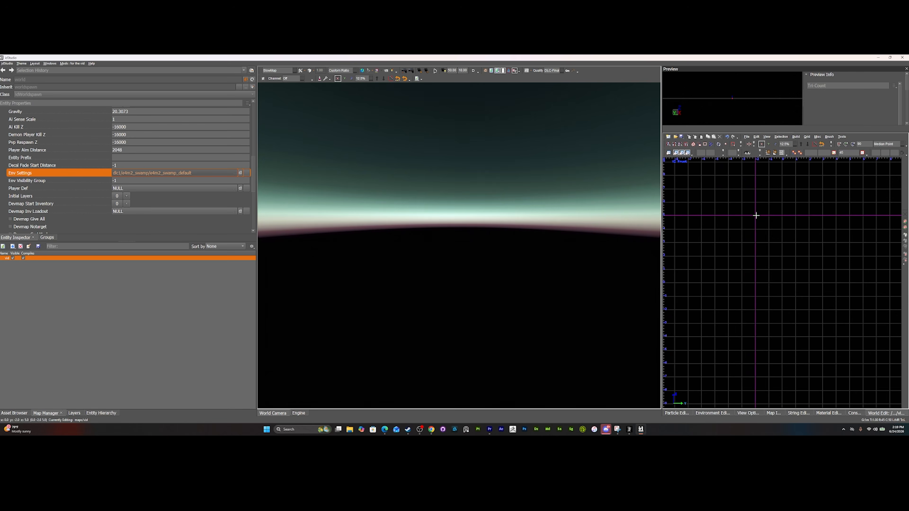
drag(755, 216, 848, 310)
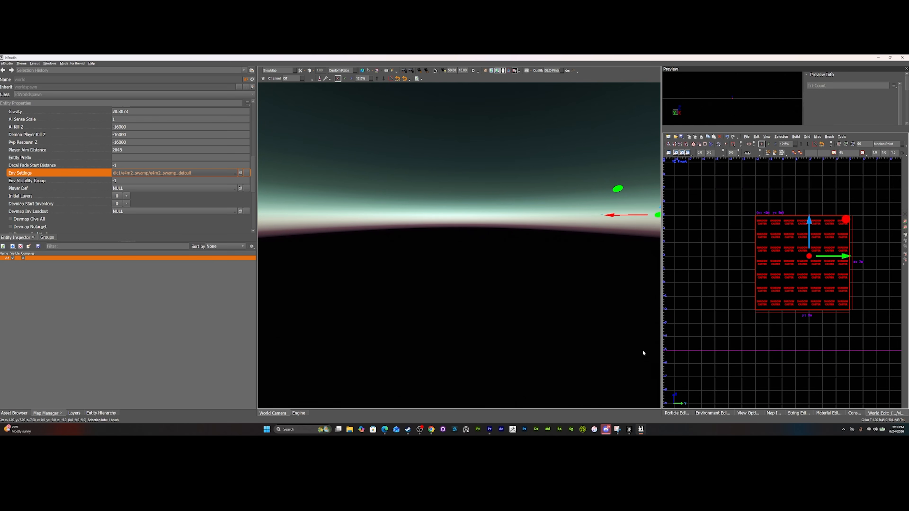
right_drag(539, 249, 537, 248)
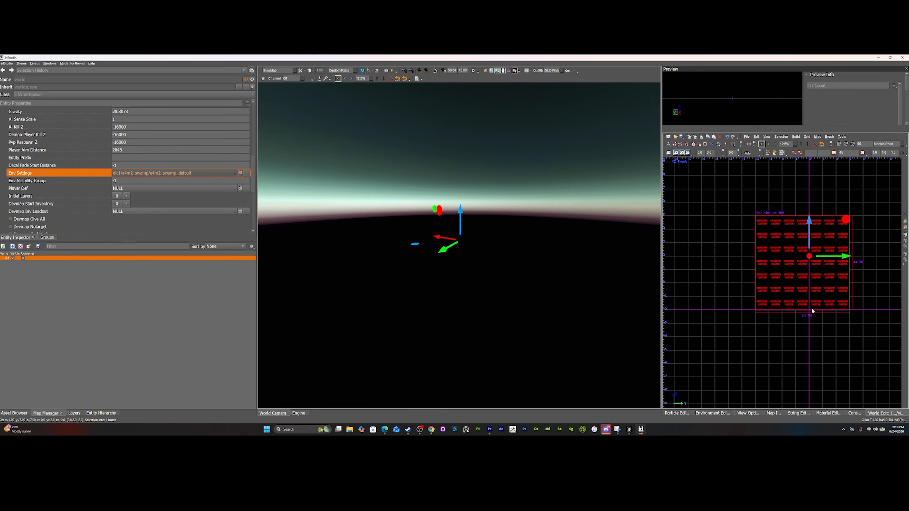
Examine the new brush from the front, side and top views and in the World Camera viewport.
key(ctrl+Tab)
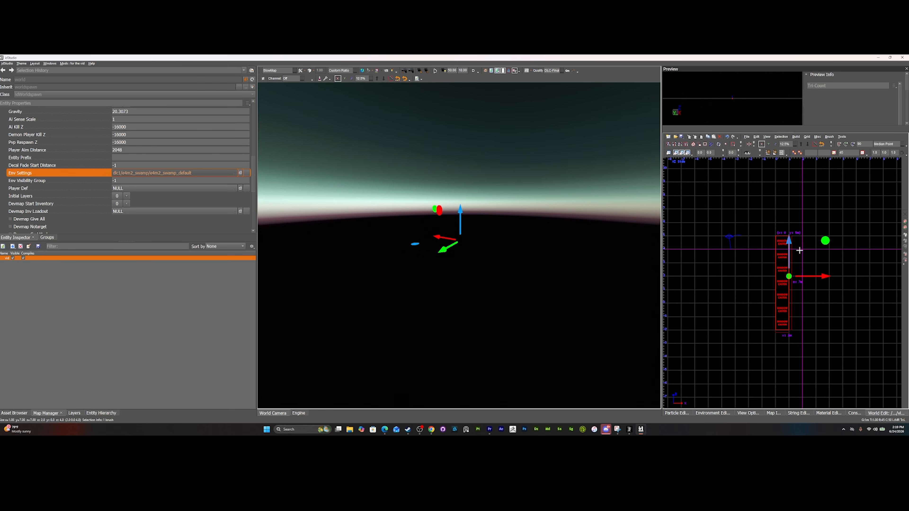
key(ctrl+Tab)
drag(833, 252, 789, 272)
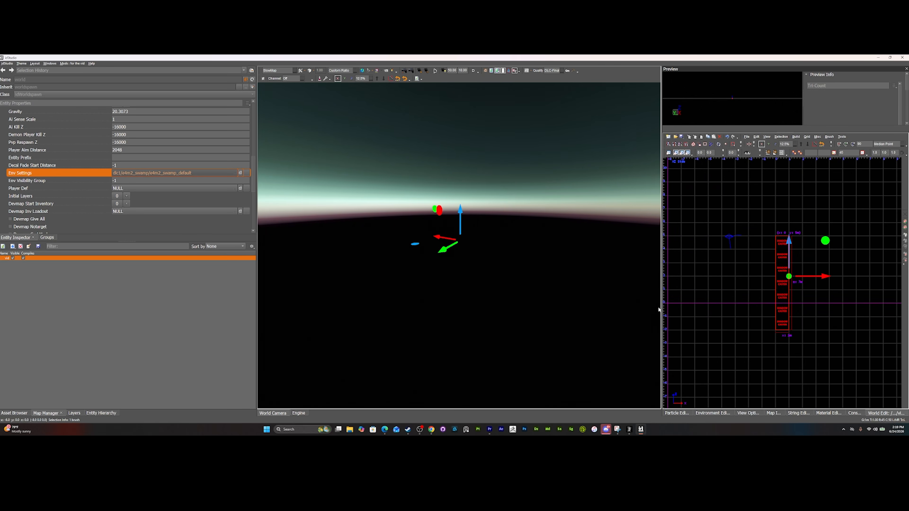
key(ctrl+Tab)
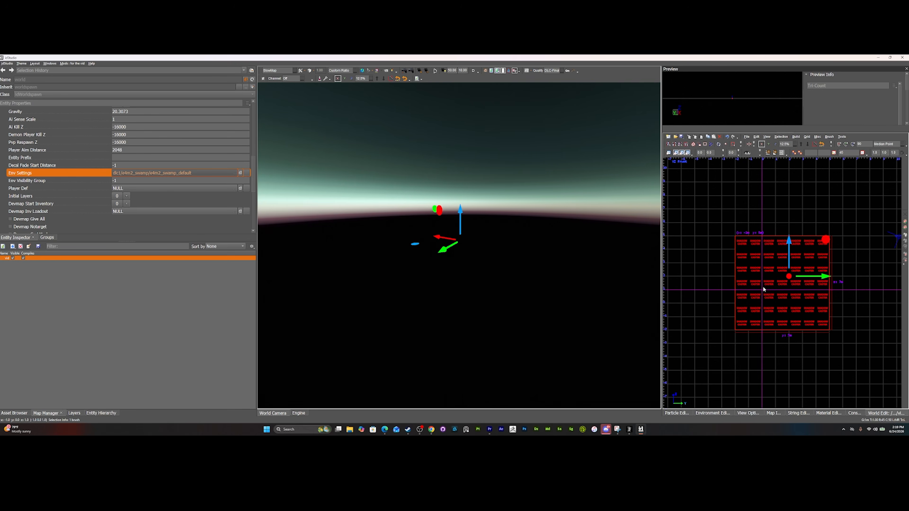
key(ctrl+Tab)
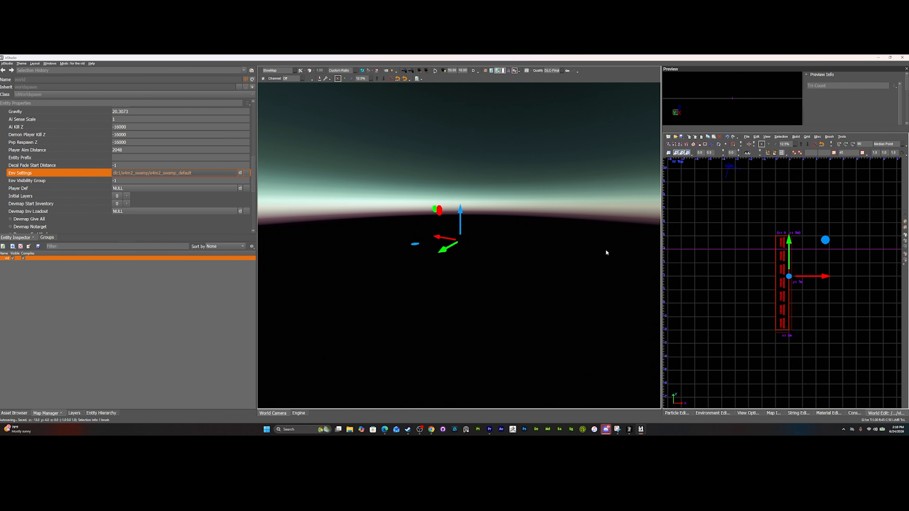
right_drag(531, 294, 531, 294)
key(a)
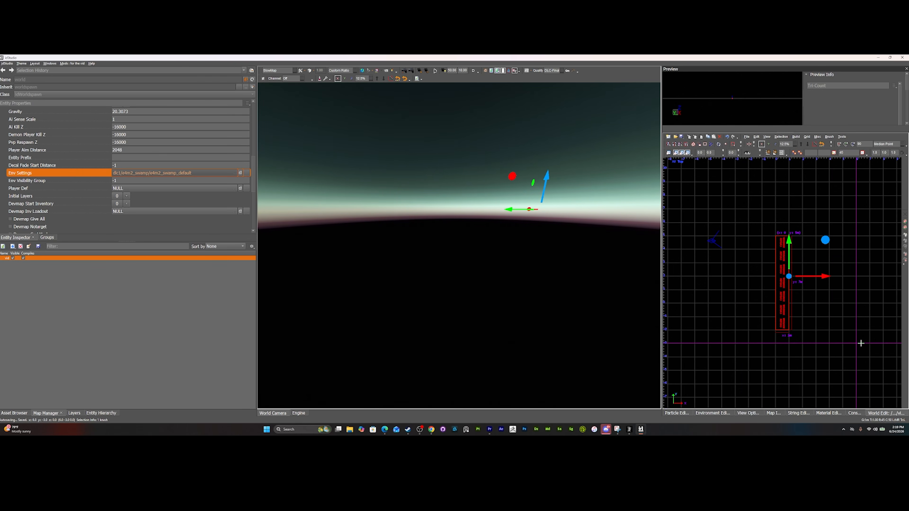
key(ctrl+Tab)
key(ctrl+Tab)
key(ctrl+Tab)
key(ctrl+Tab)
key(ctrl+Tab)
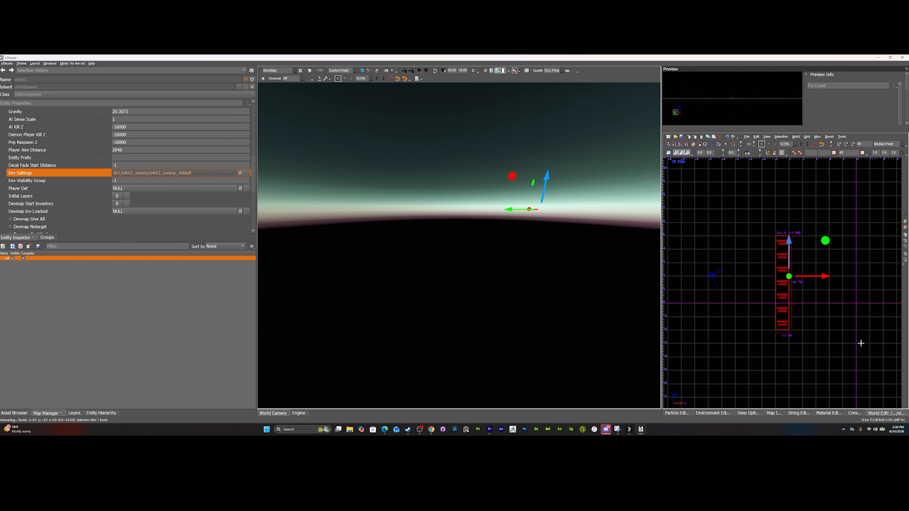
Widen the brush to 7 m along X and reduce its height to 1 m to form a flat floor slab.
key(ctrl+Tab)
key(ctrl+Tab)
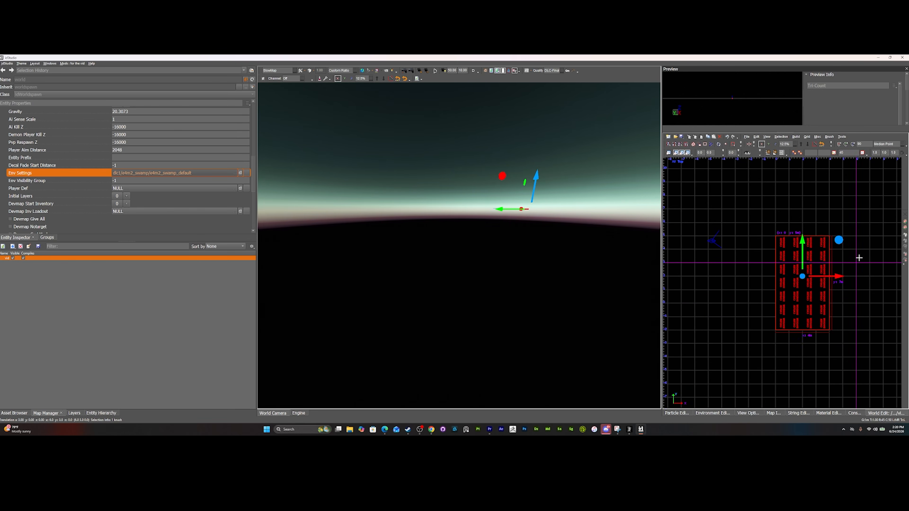
key(ctrl+Tab)
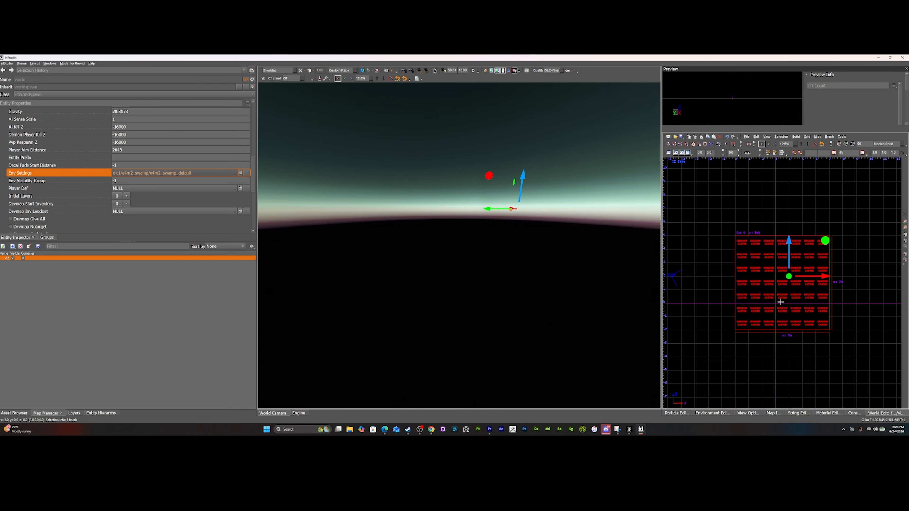
mouse_move(780, 356)
mouse_down()
mouse_move(793, 249)
mouse_move(787, 255)
mouse_up()
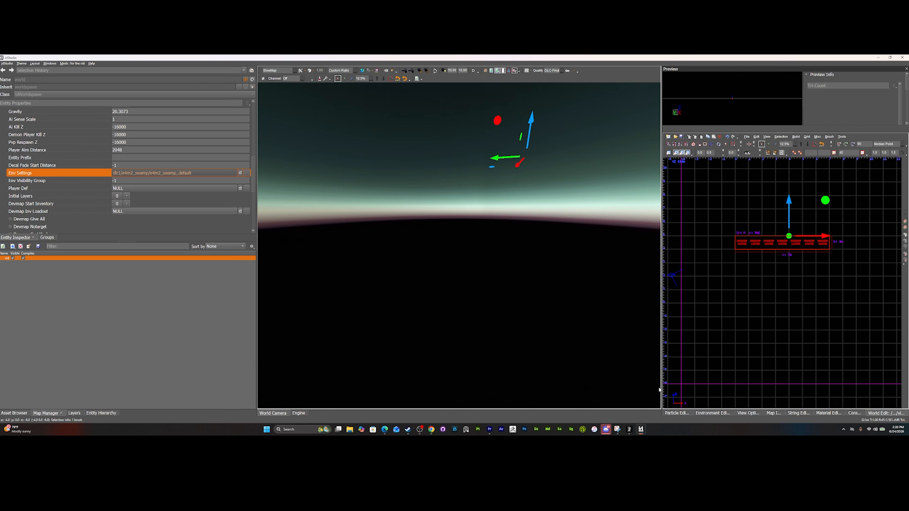
key(ctrl+Tab)
key(ctrl+Tab)
key(ctrl+Tab)
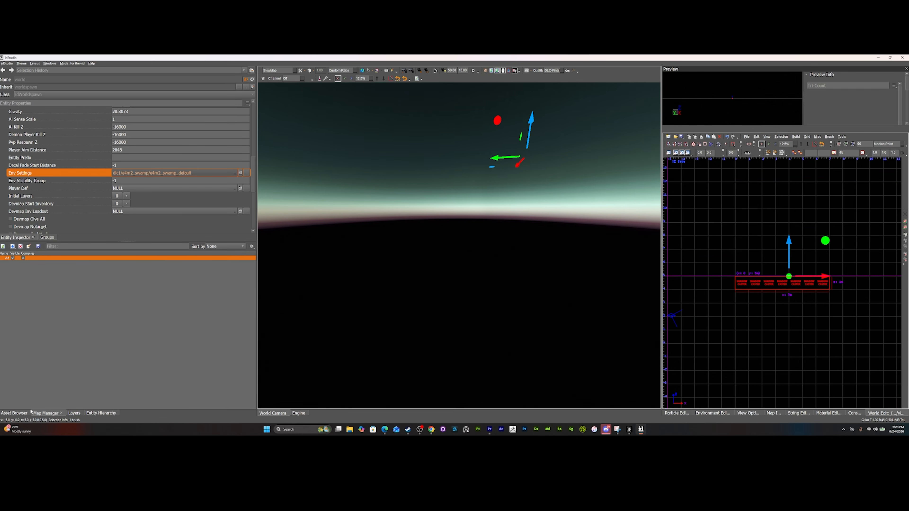
Open the material2 > art > tile > common > blockout folder in the Asset Browser.
click(25, 414)
scroll(38, 340, down, 15)
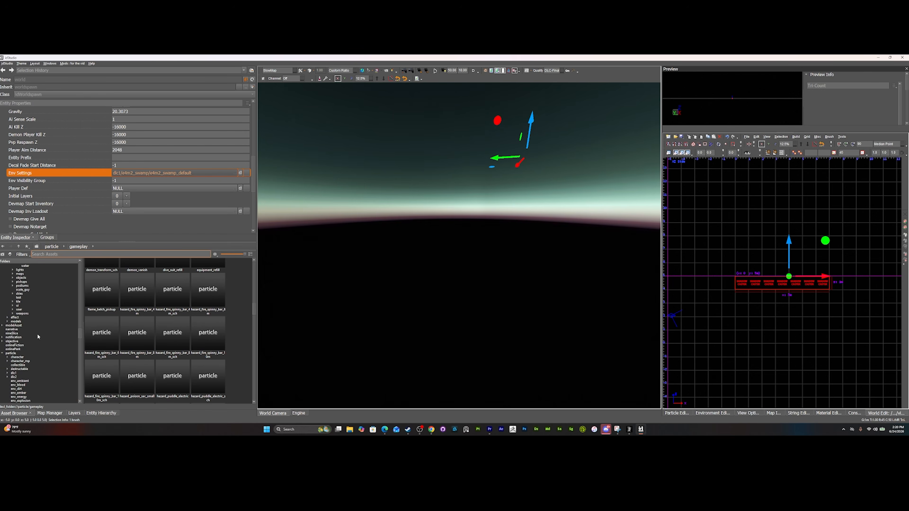
scroll(37, 333, down, 10)
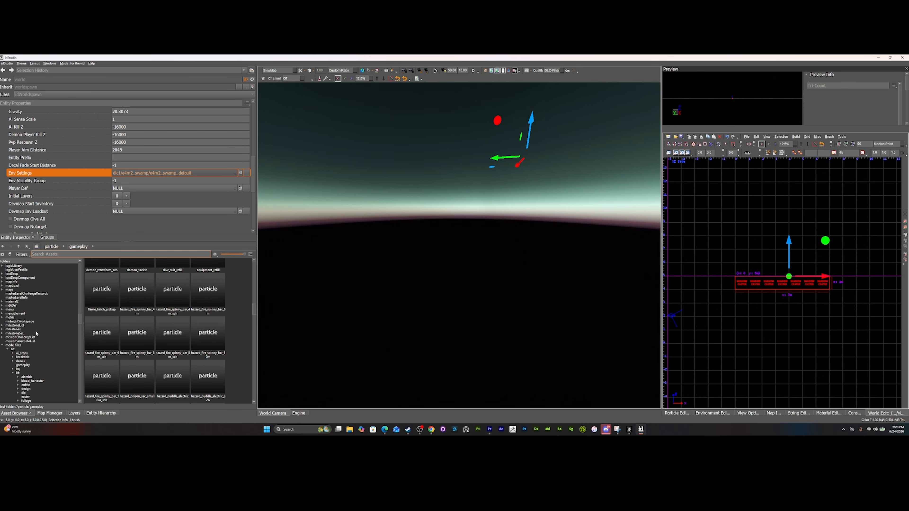
click(3, 349)
scroll(18, 323, down, 6)
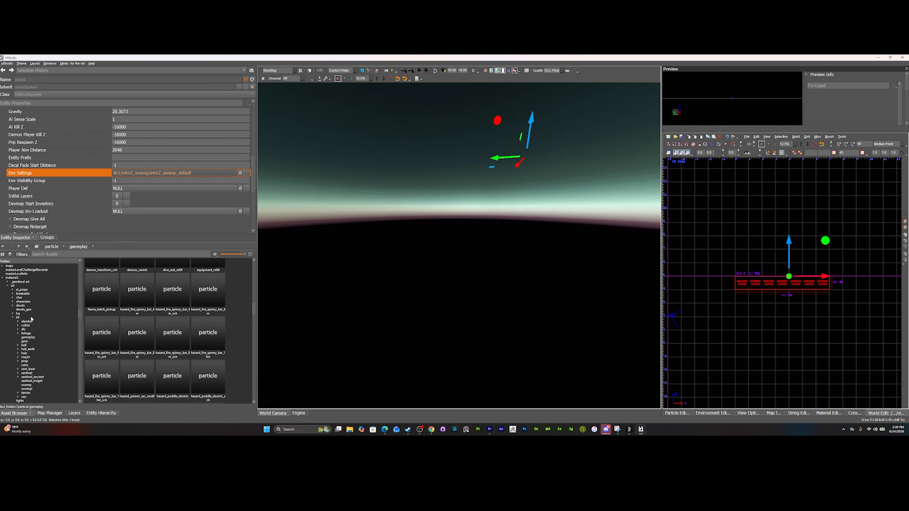
scroll(36, 355, down, 2)
scroll(35, 382, down, 2)
click(13, 381)
scroll(44, 335, down, 7)
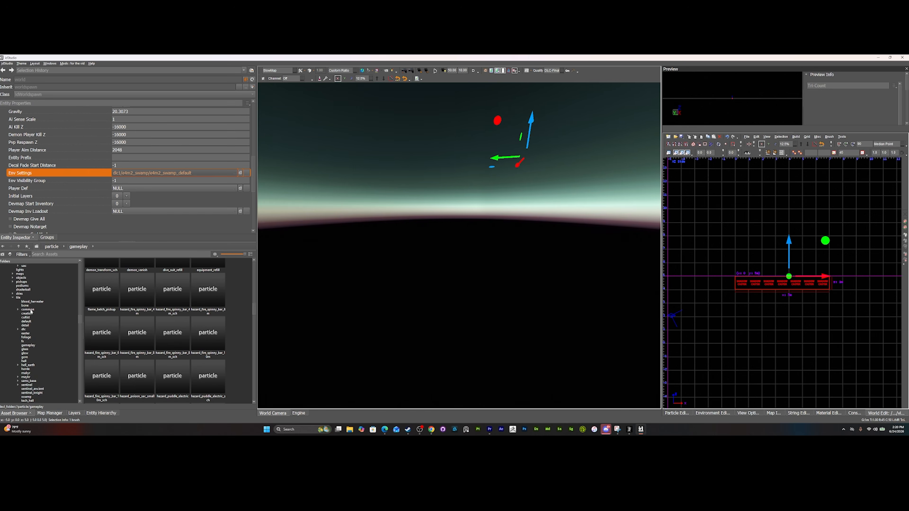
click(28, 309)
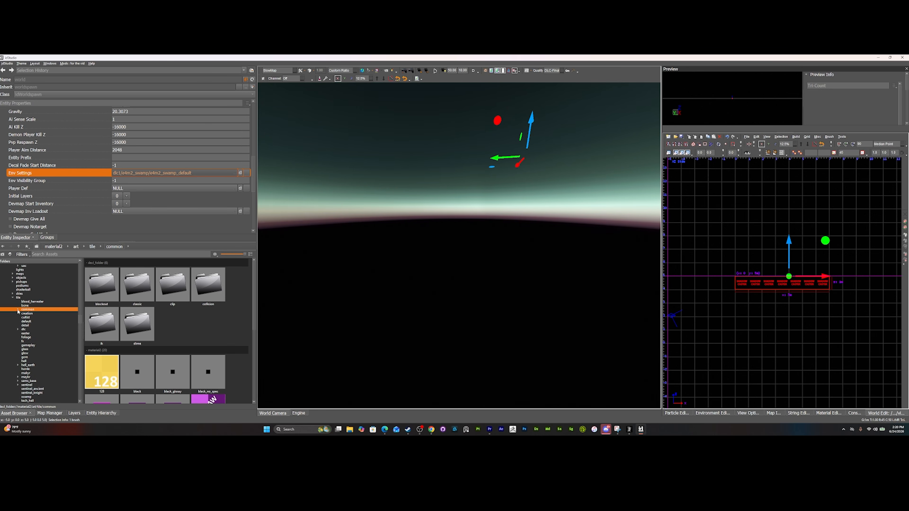
click(18, 310)
click(32, 314)
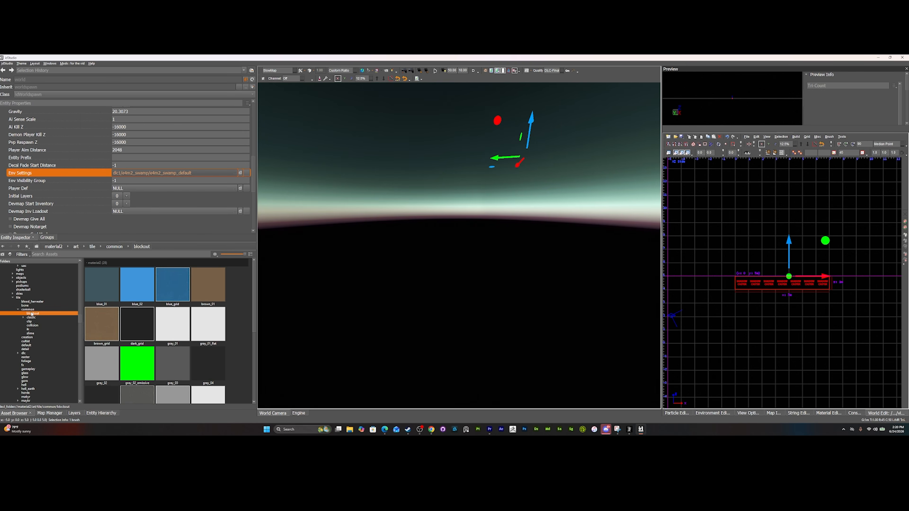
View the materials in the clip, collision and slime subfolders of the common folder.
click(38, 322)
click(39, 326)
click(40, 333)
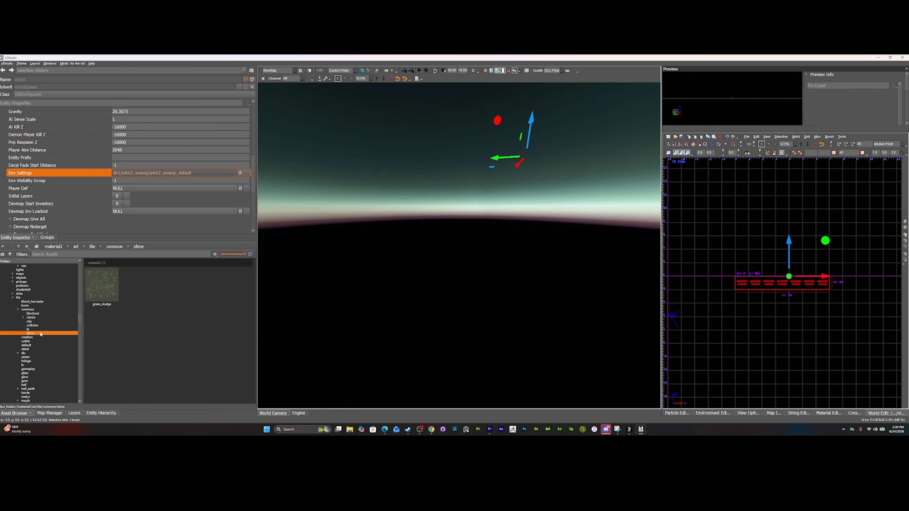
Apply the gray_grid material from the blockout folder to the selected floor brush and frame the brush in the World Camera.
click(37, 314)
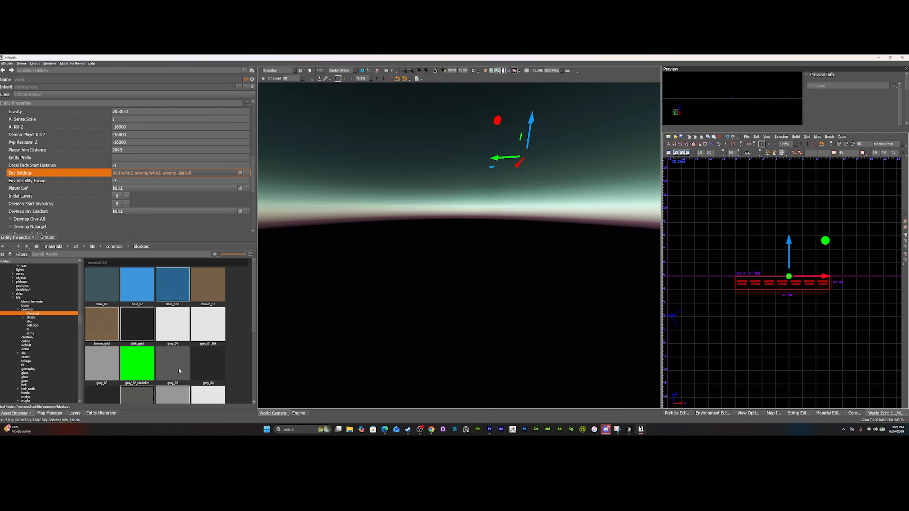
scroll(175, 338, down, 4)
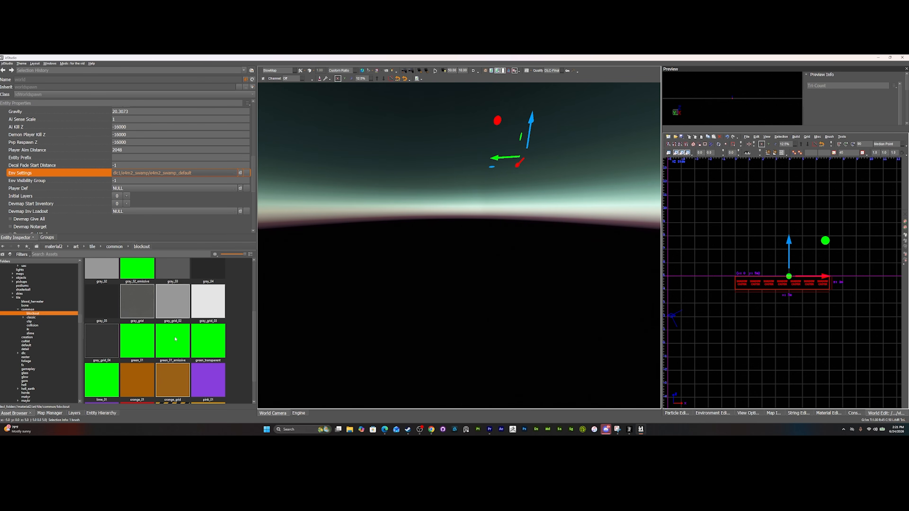
scroll(168, 369, up, 4)
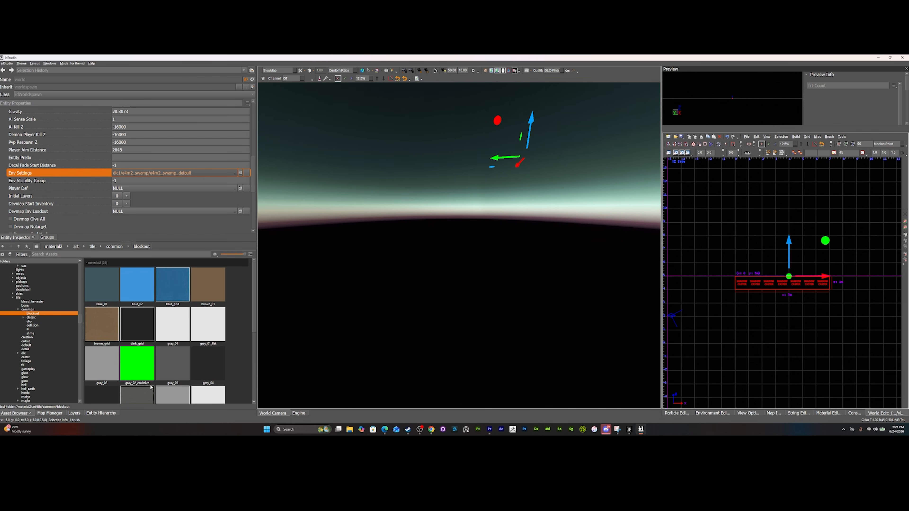
double_click(139, 400)
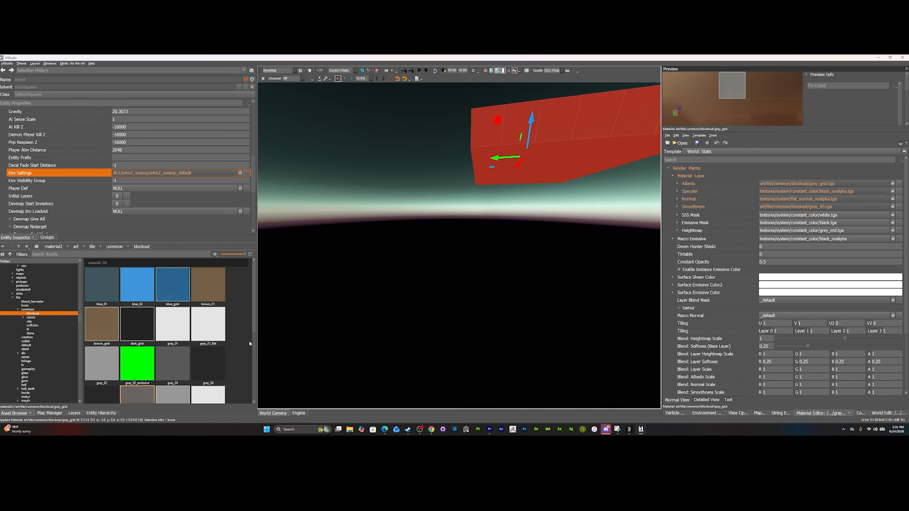
key(f)
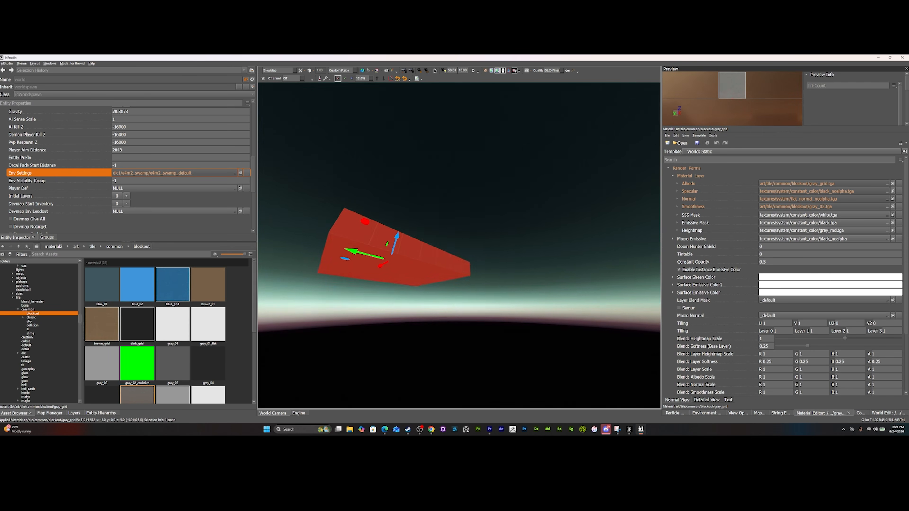
right_drag(465, 229, 477, 237)
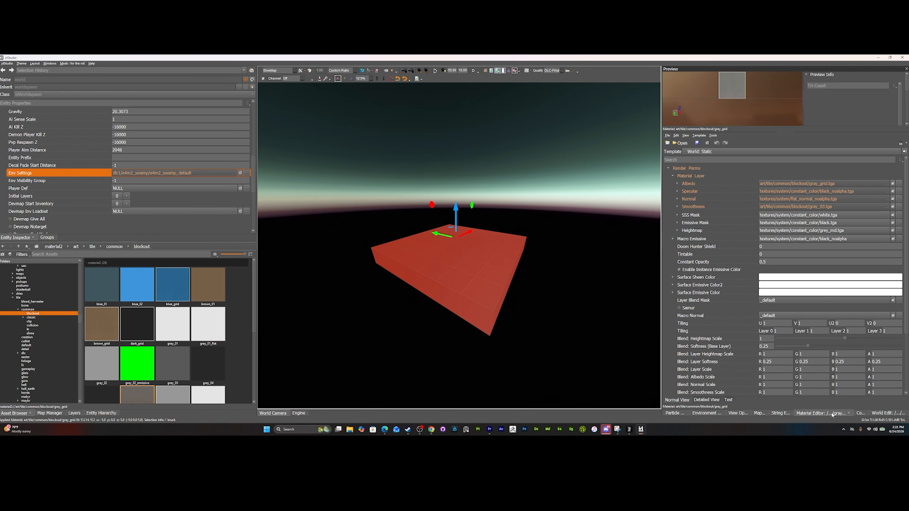
Return to the World Edit view of the map and turn off the red selection tint in the World Camera viewport.
click(849, 413)
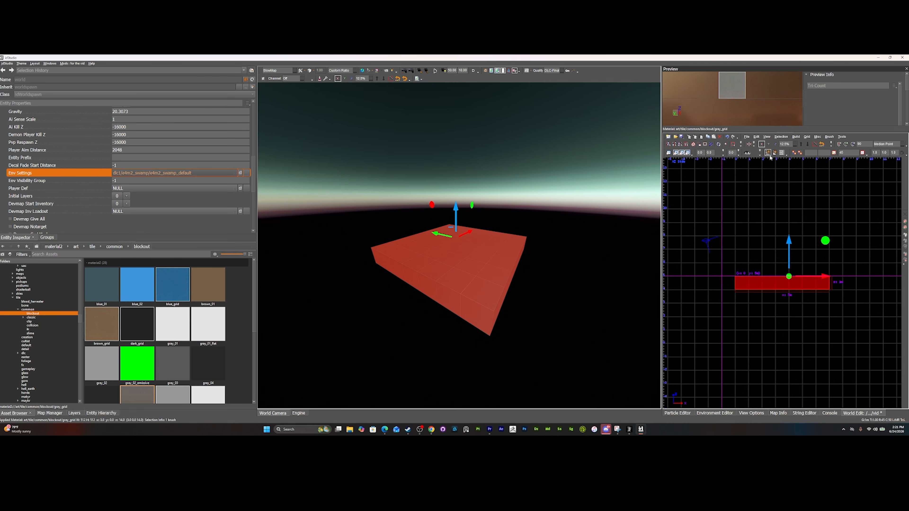
key(ctrl+Tab)
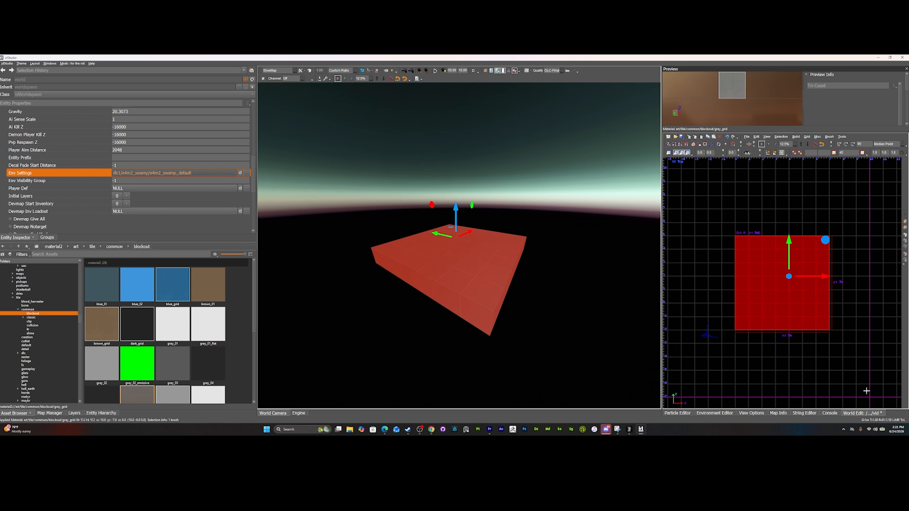
key(F8)
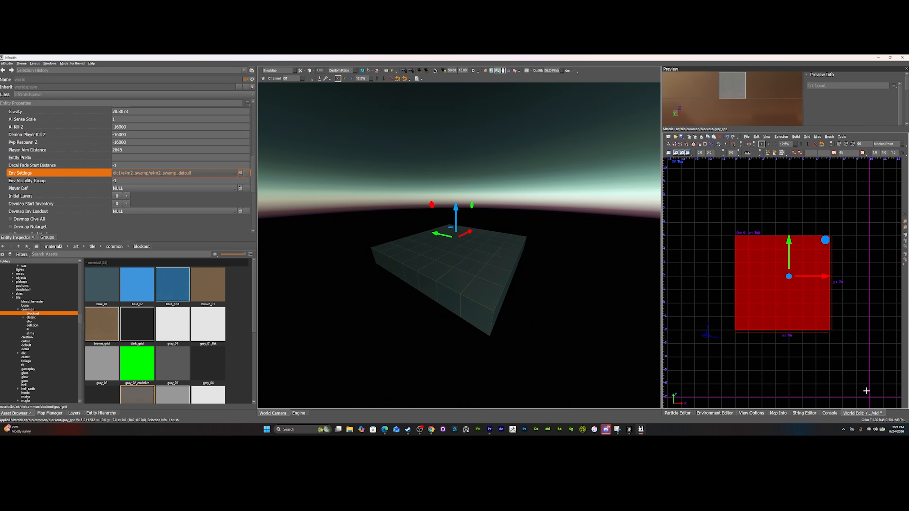
key(ctrl+Tab)
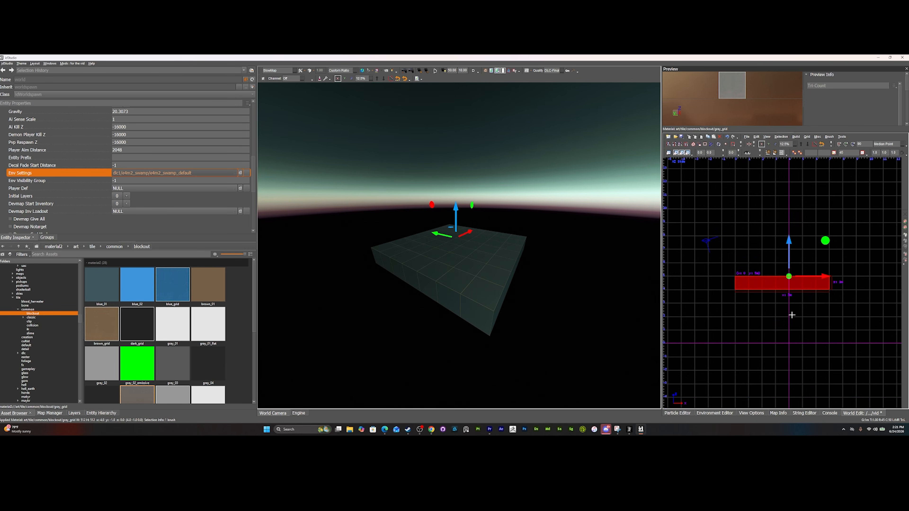
Switch the map view to the top view and draw a small second brush beyond the floor brush on its +Y side.
key(ctrl+Tab)
scroll(771, 294, down, 1)
scroll(770, 294, down, 1)
scroll(771, 294, up, 1)
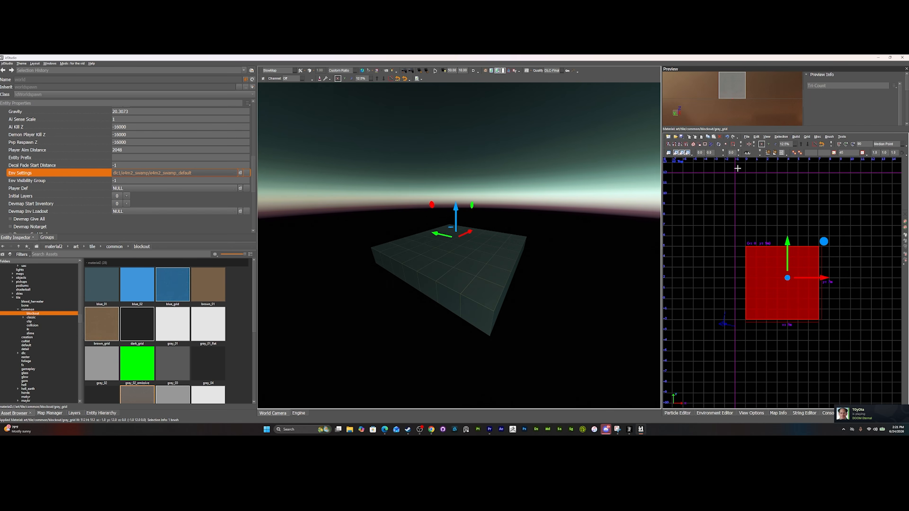
drag(746, 165, 760, 174)
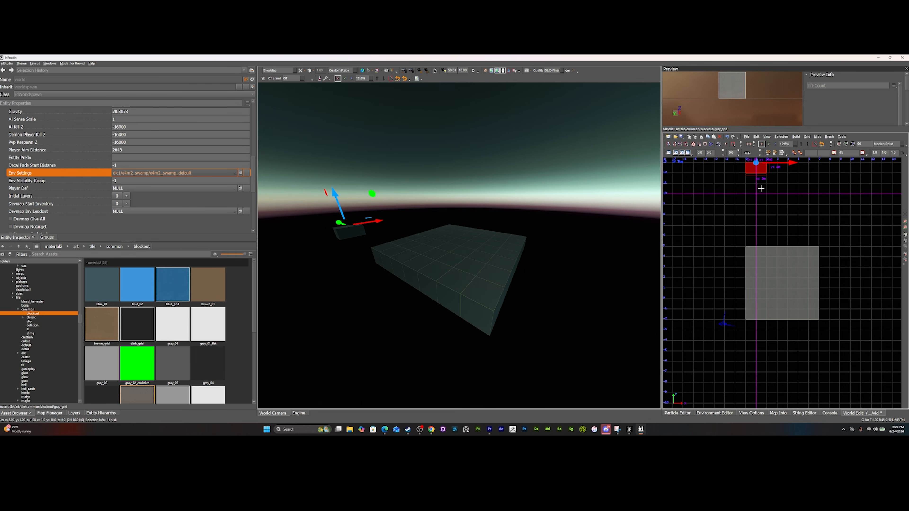
Stretch the new brush along Y to meet the floor brush's edge and along X to match the floor brush's width.
scroll(758, 181, up, 2)
scroll(764, 193, down, 2)
drag(765, 195, 767, 249)
drag(778, 194, 817, 195)
right_drag(481, 267, 481, 268)
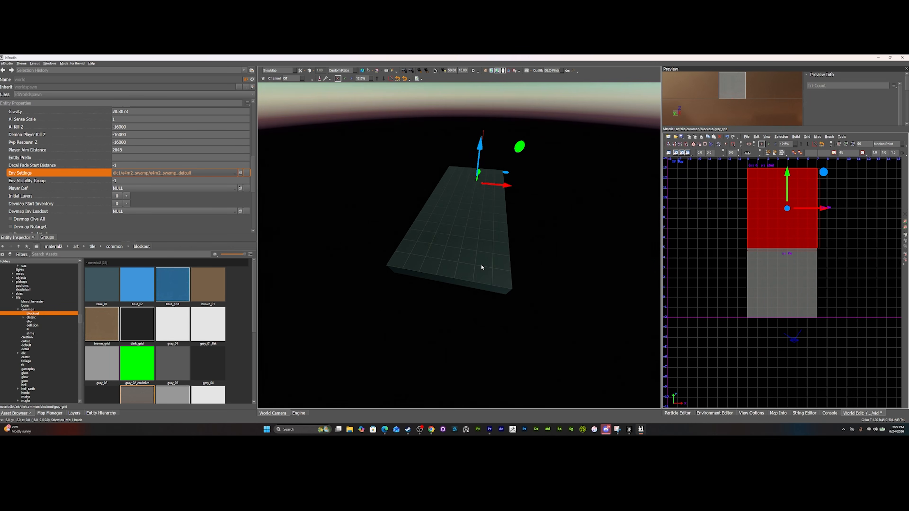
Select the floor brushes singly and as a pair in the World Camera, clearing the selection each time.
shift+click(480, 264)
key(Escape)
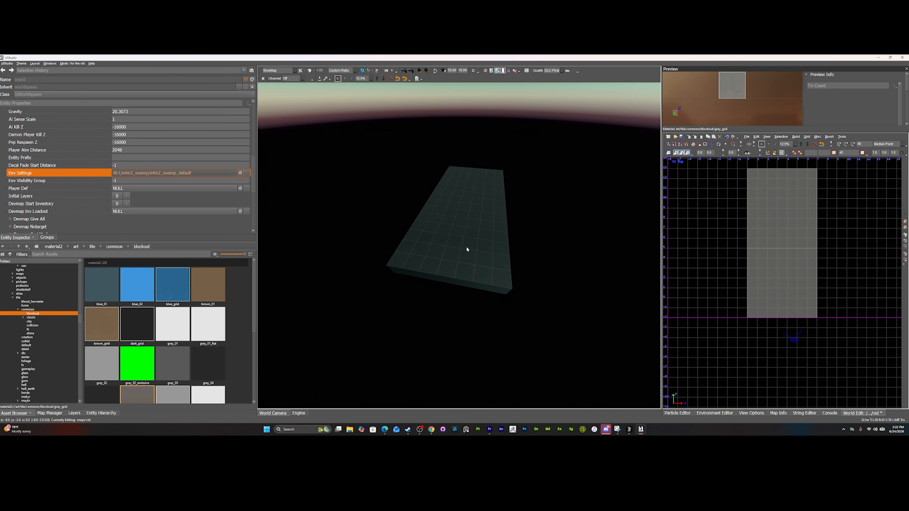
click(466, 248)
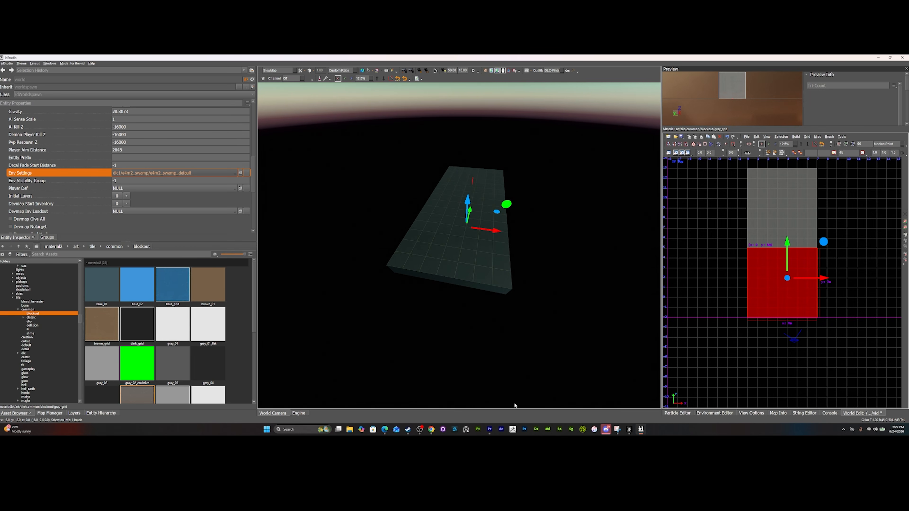
key(Escape)
click(498, 265)
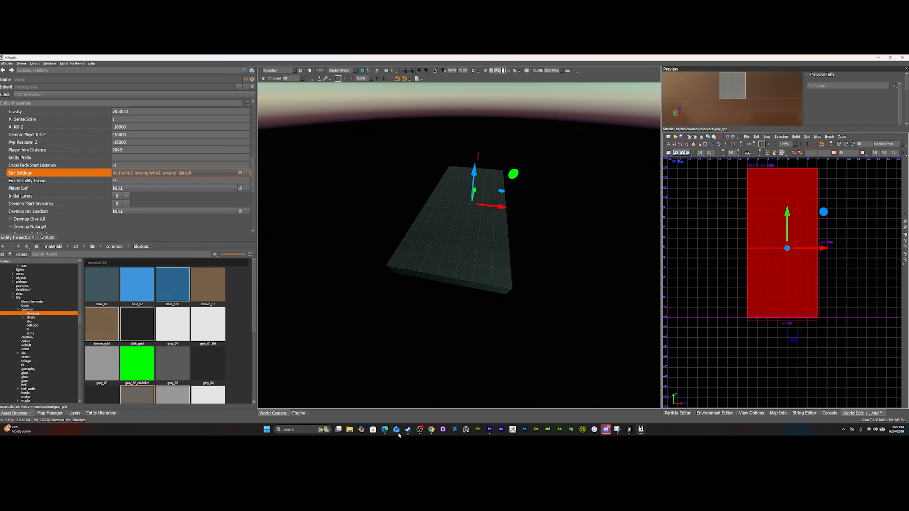
key(Escape)
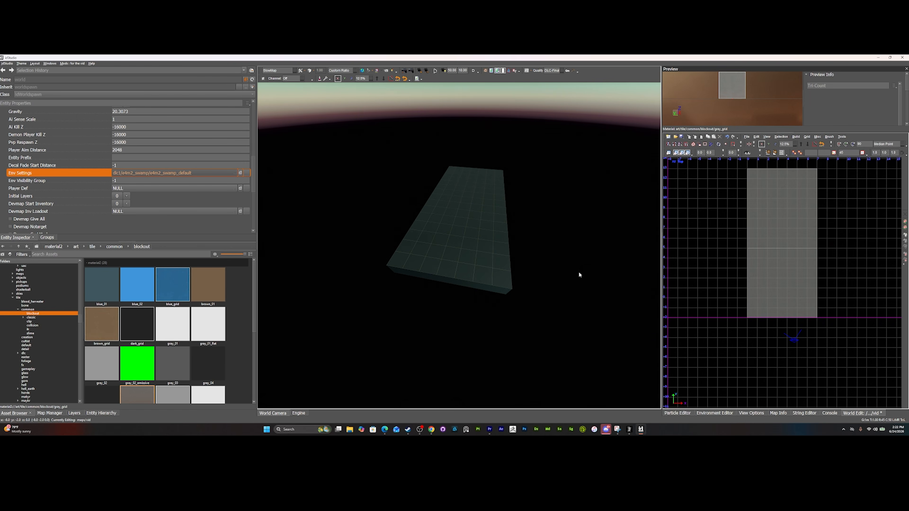
Delete both floor brushes together and undo the deletion.
click(482, 239)
shift+click(489, 188)
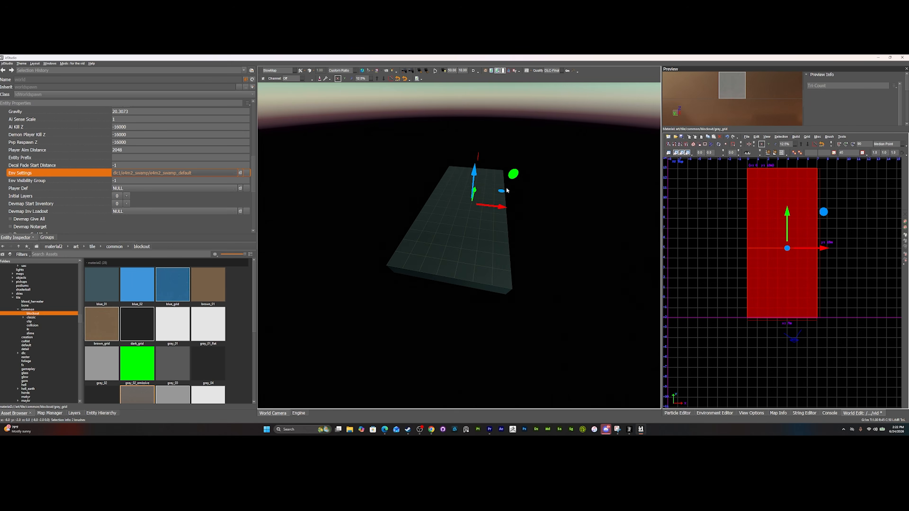
key(Delete)
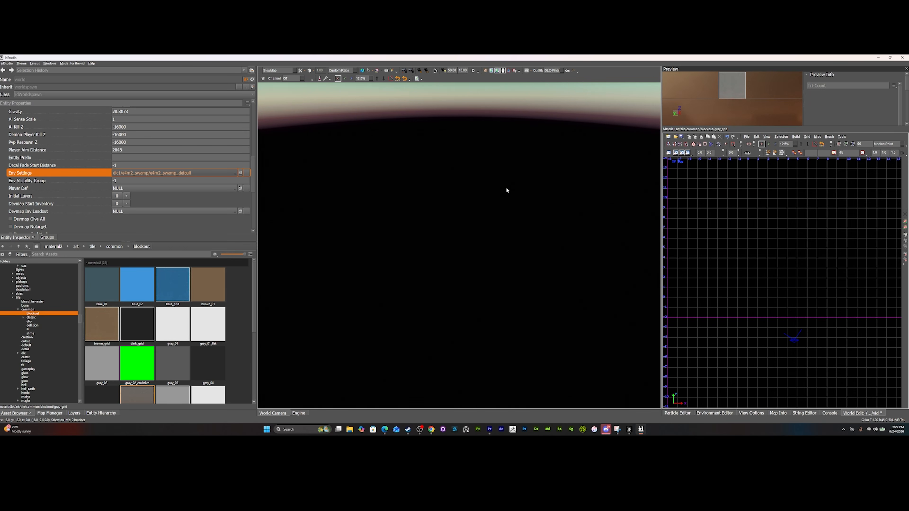
key(ctrl+z)
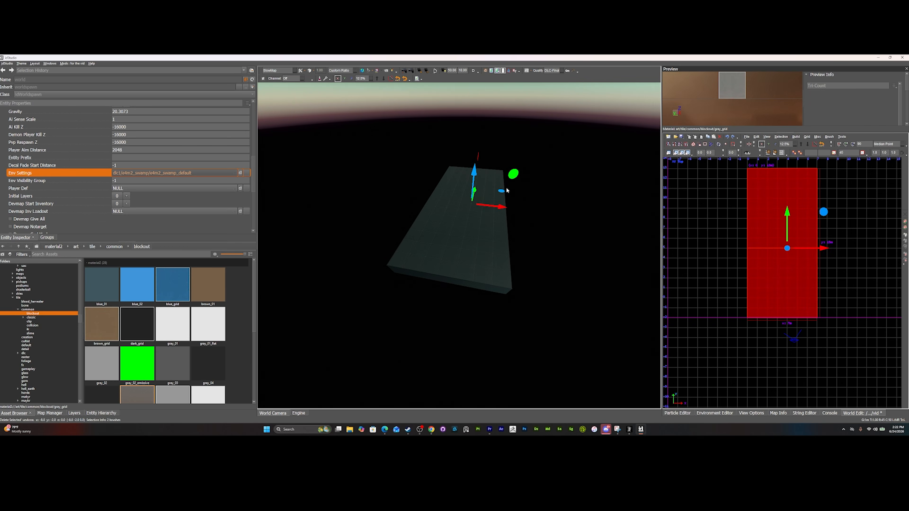
Duplicate the two selected floor brushes 7 units along X so the copies sit flush beside the originals, and clear the selection.
key(d)
right_drag(478, 233, 479, 233)
key(s)
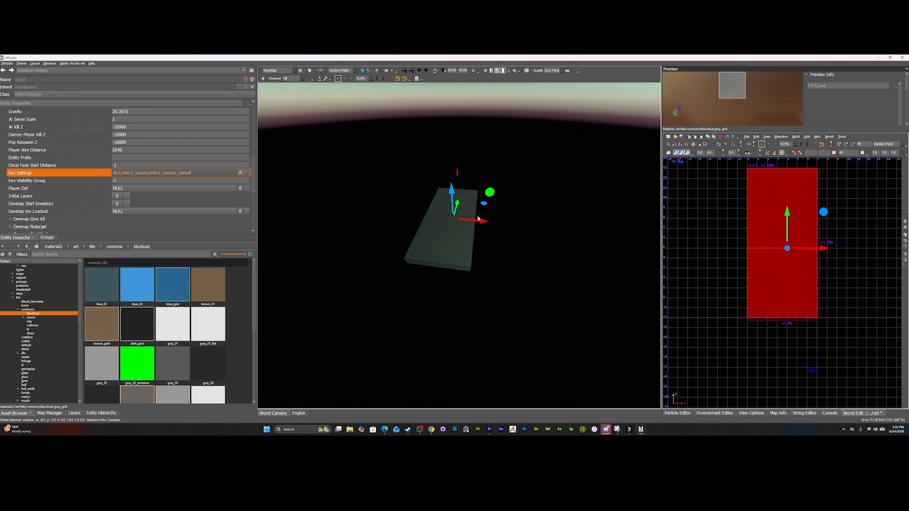
mouse_move(469, 219)
mouse_down()
mouse_move(495, 224)
mouse_move(476, 226)
mouse_up()
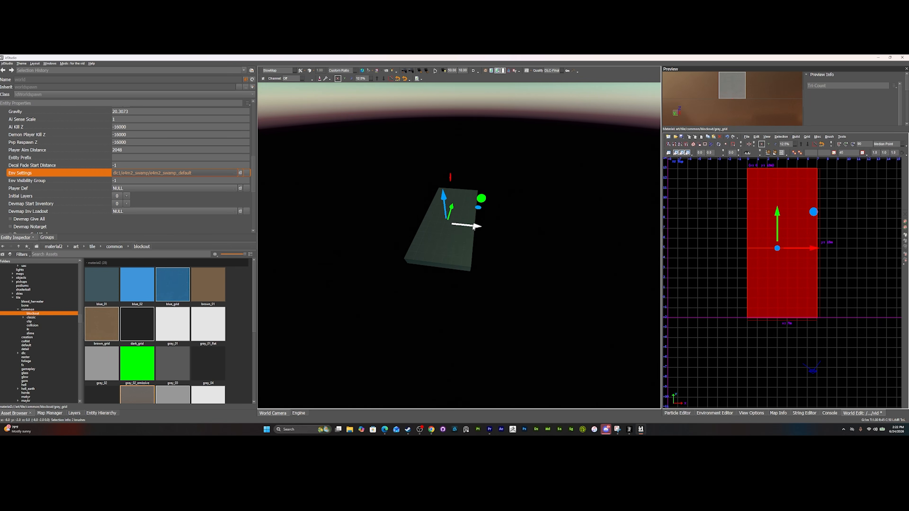
mouse_move(474, 227)
shift+mouse_down()
mouse_move(532, 243)
mouse_move(522, 245)
shift+mouse_up()
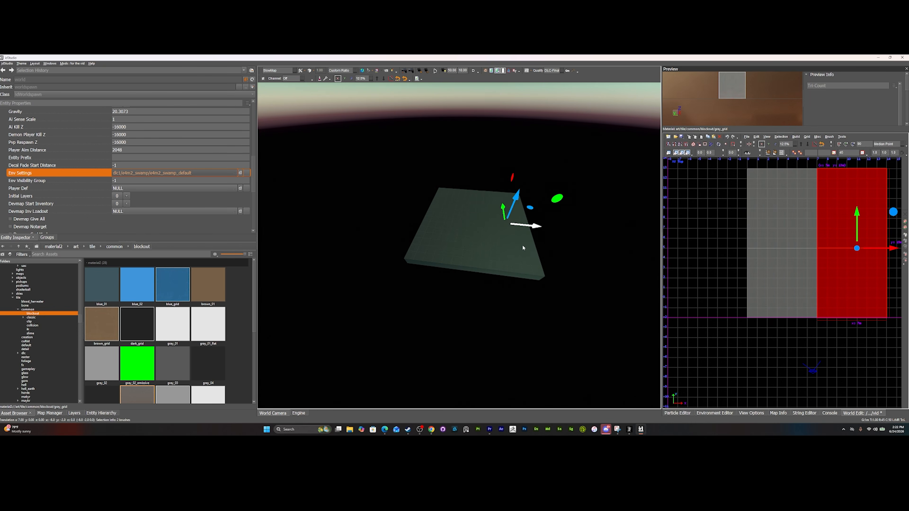
key(Escape)
key(w)
key(d)
right_drag(522, 245, 493, 247)
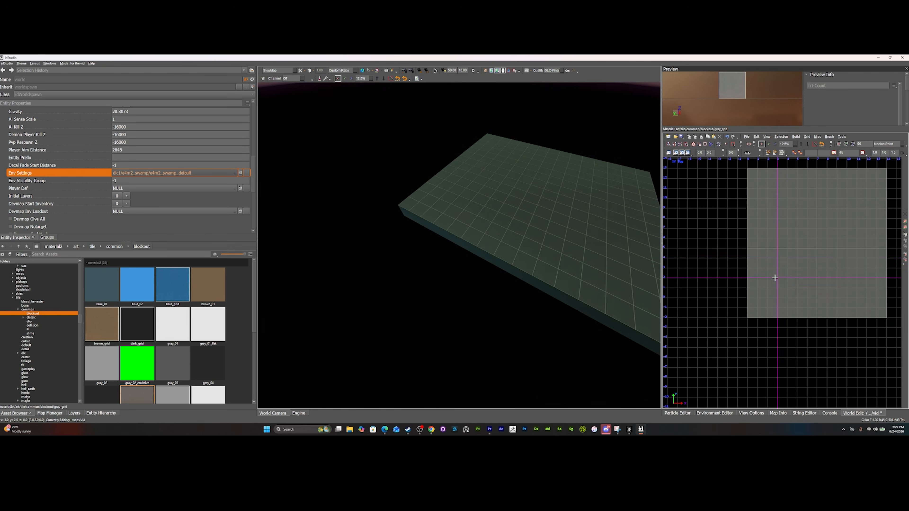
scroll(772, 286, down, 3)
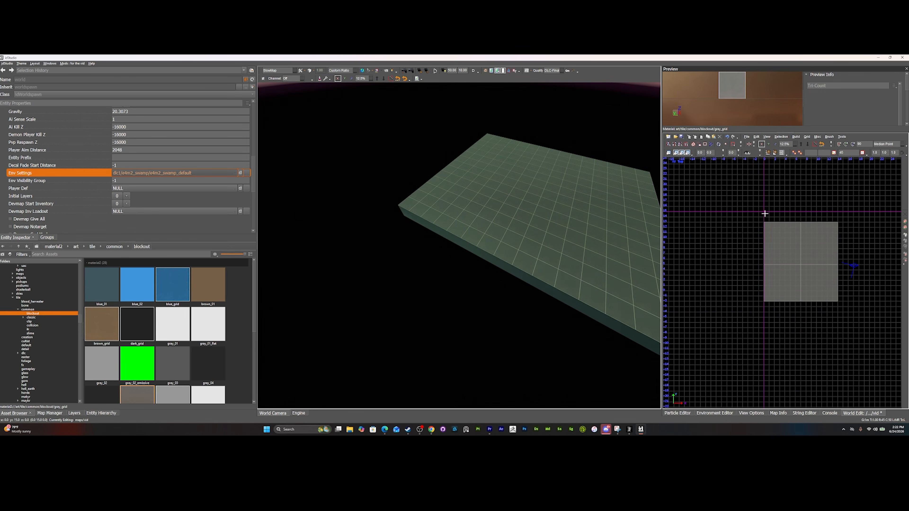
drag(679, 212, 759, 305)
key(Delete)
mouse_move(474, 274)
right_down()
mouse_move(474, 265)
mouse_move(473, 274)
right_up()
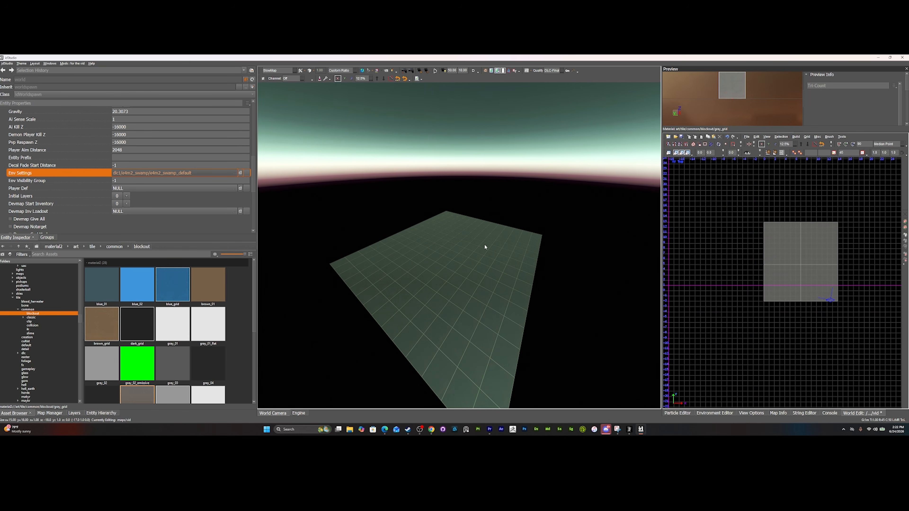
Shorten the two +Y floor brushes by one grid unit along their inner edge.
right_drag(487, 245, 474, 255)
click(523, 219)
right_drag(523, 219, 515, 228)
key(Escape)
shift+click(787, 259)
mouse_move(790, 271)
mouse_down()
mouse_move(807, 265)
mouse_move(785, 254)
mouse_up()
key(Escape)
shift+click(805, 260)
key(Escape)
Adjust the two −Y floor brushes to meet the shortened pair and pull in their outer edge, so all four brushes are equal squares.
shift+click(808, 274)
shift+click(784, 274)
key(Escape)
right_drag(493, 349, 475, 334)
shift+click(465, 320)
shift+click(501, 342)
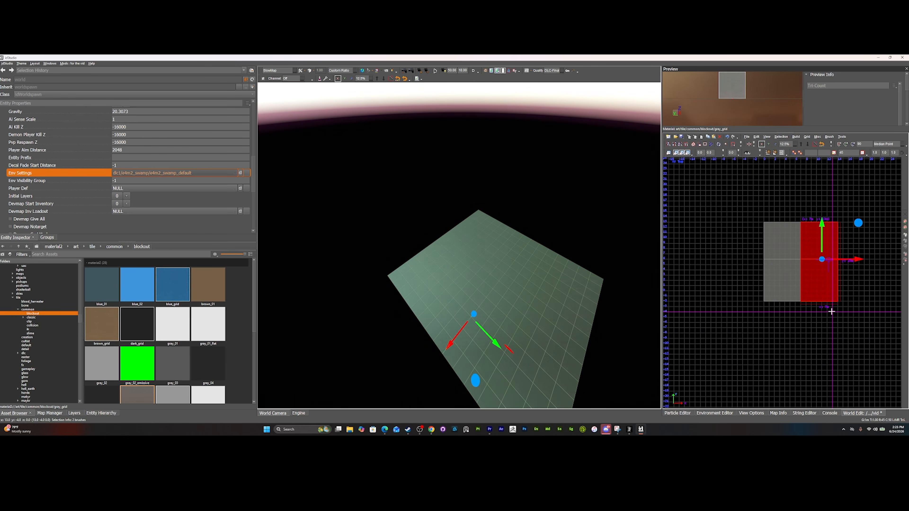
key(Escape)
shift+click(782, 279)
shift+click(819, 279)
key(Escape)
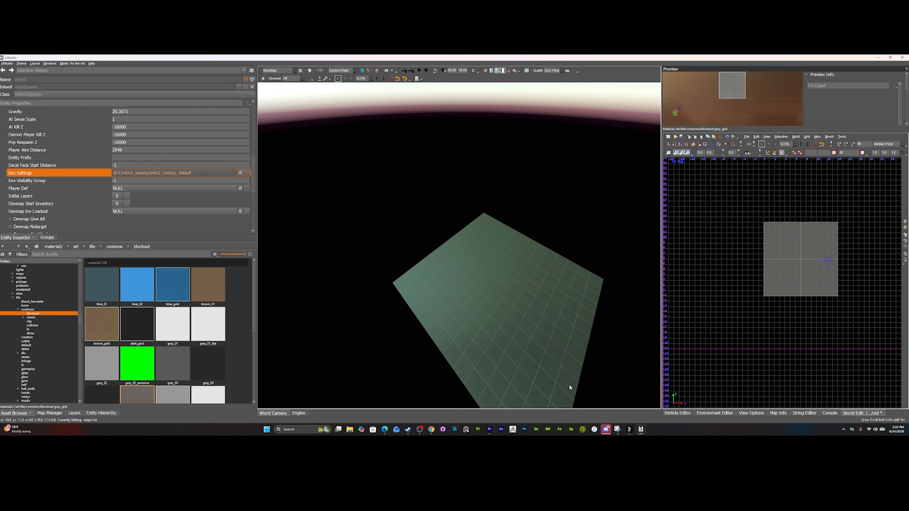
Area-select all four floor brushes in the top view, and clear the selection.
scroll(841, 240, up, 2)
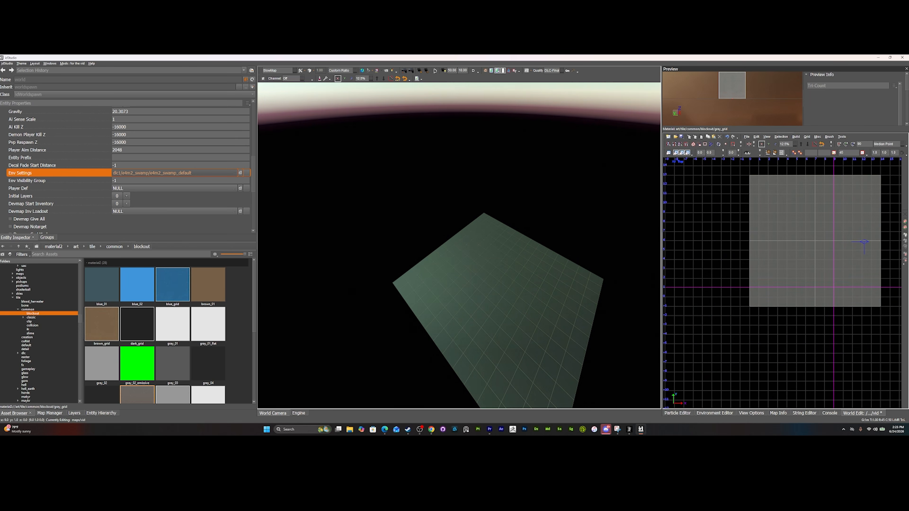
drag(726, 214, 668, 245)
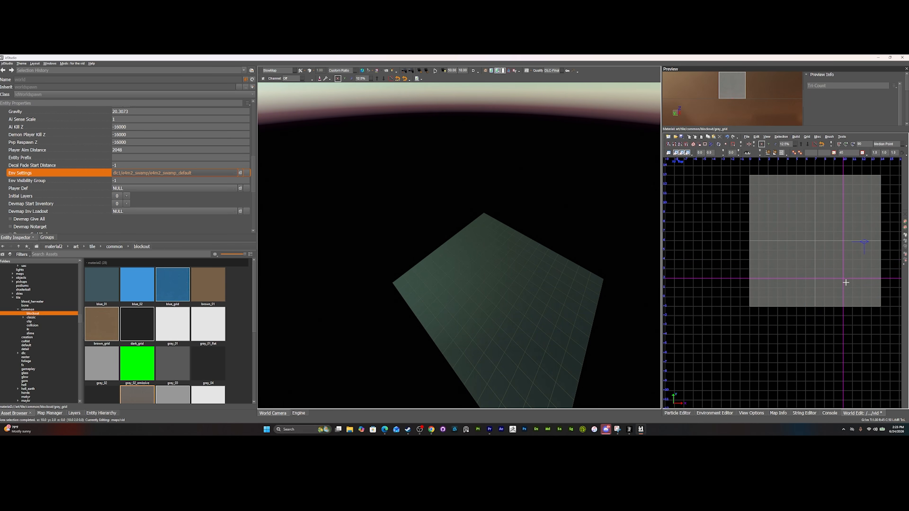
scroll(802, 350, down, 2)
mouse_move(876, 230)
mouse_down()
mouse_move(841, 273)
mouse_move(878, 239)
mouse_up()
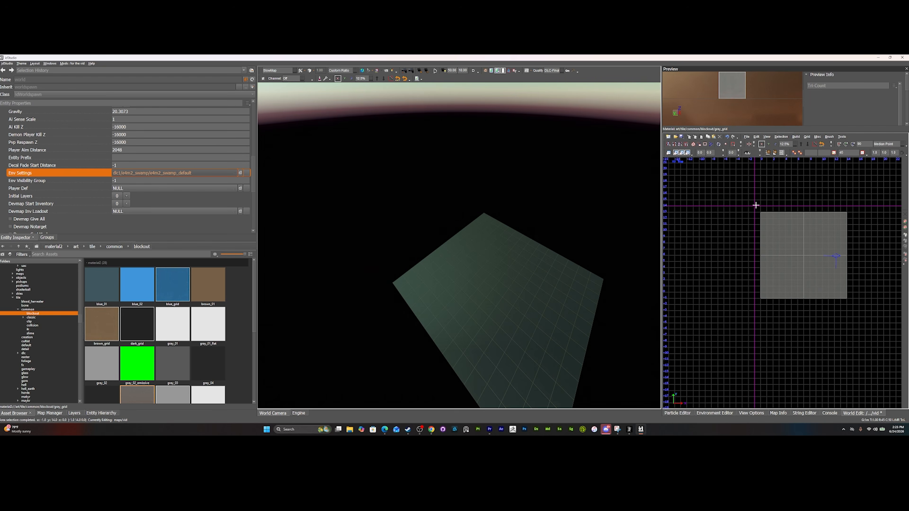
mouse_move(725, 185)
mouse_down()
mouse_move(738, 200)
mouse_move(729, 209)
mouse_move(747, 247)
mouse_move(723, 196)
mouse_move(878, 395)
mouse_move(818, 346)
mouse_up()
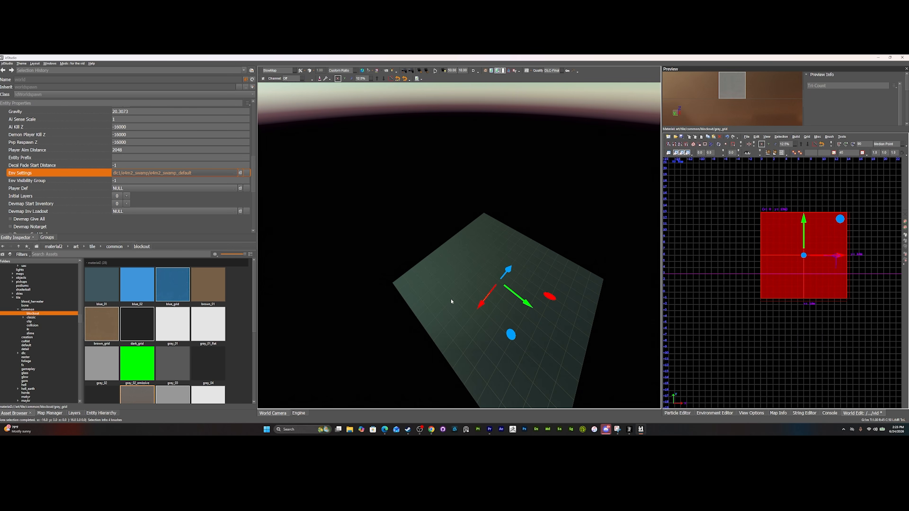
key(Escape)
mouse_move(493, 270)
right_down()
mouse_move(493, 236)
mouse_move(479, 236)
mouse_move(479, 247)
mouse_move(465, 240)
mouse_move(275, 296)
right_up()
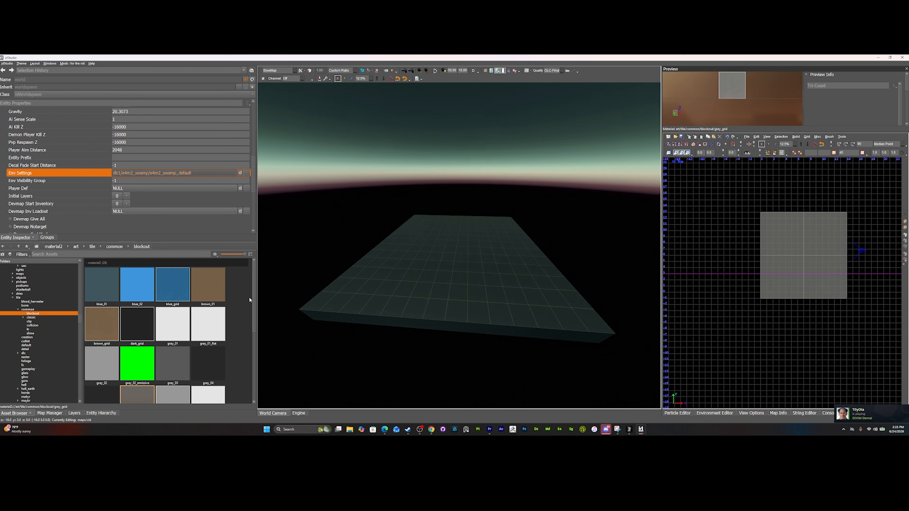
Open the model files > art > scale_guy folder in the Asset Browser.
scroll(28, 331, down, 10)
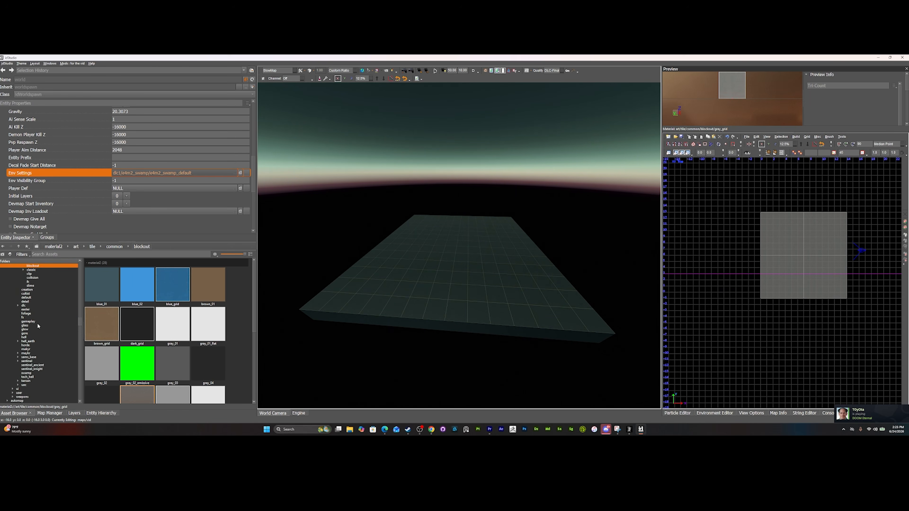
scroll(36, 340, down, 4)
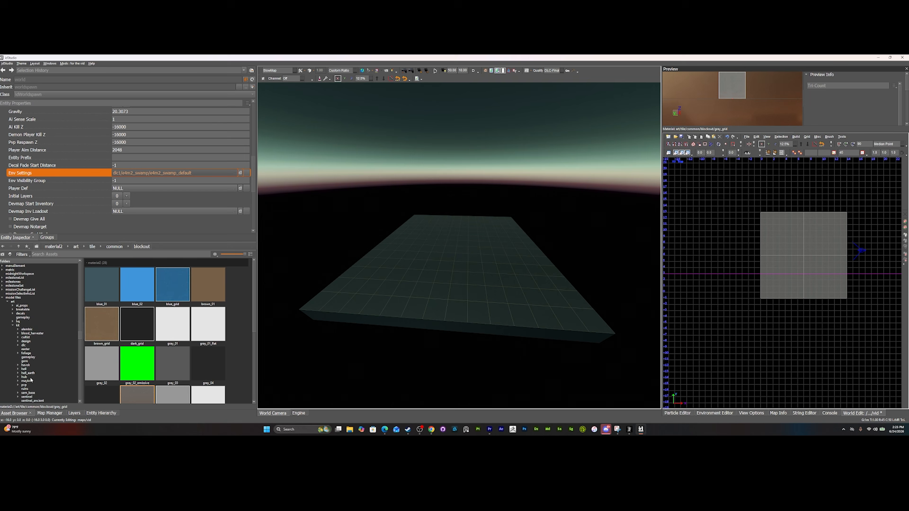
scroll(36, 369, down, 4)
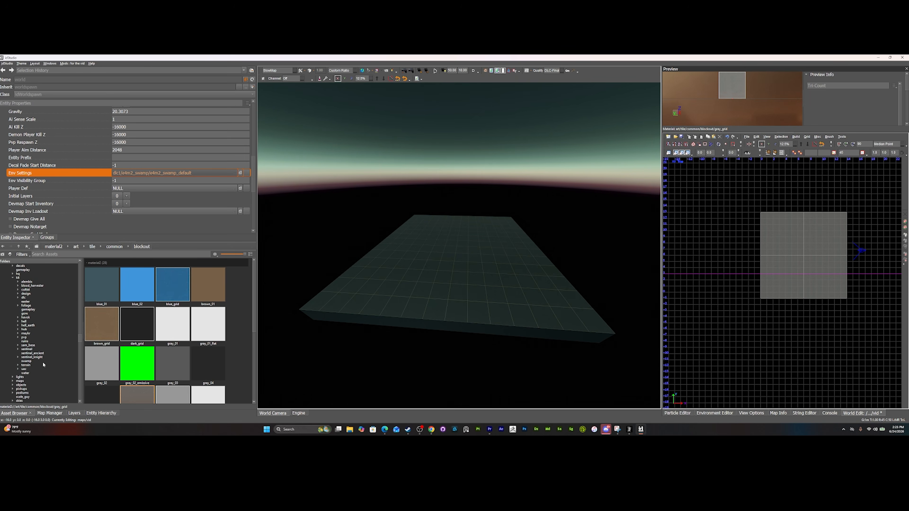
scroll(60, 324, up, 3)
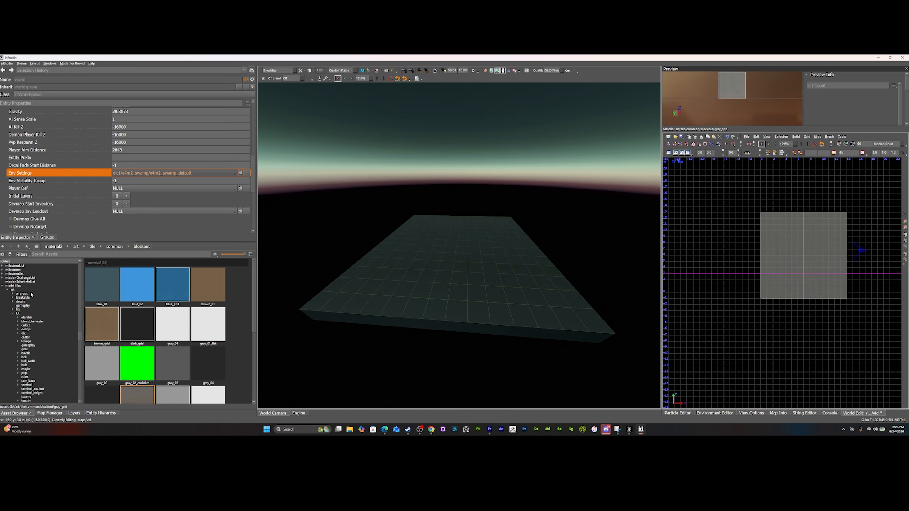
scroll(25, 306, down, 9)
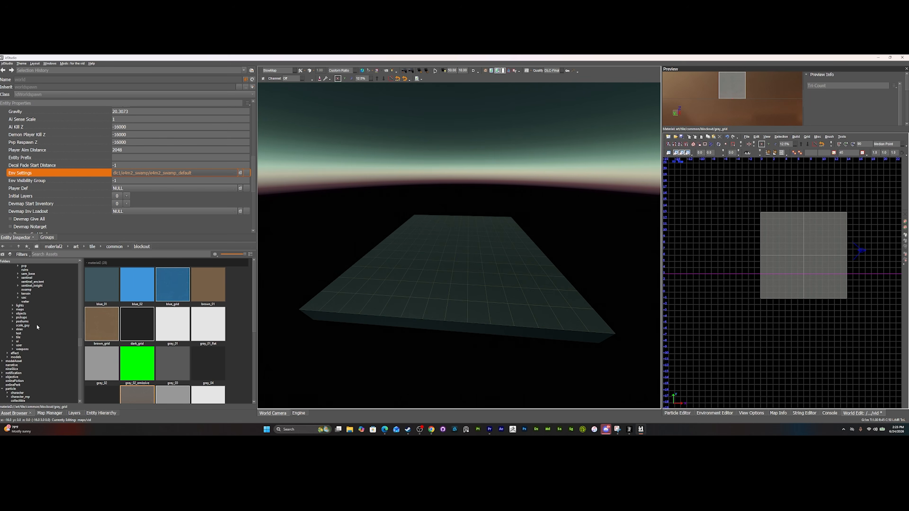
scroll(20, 327, up, 7)
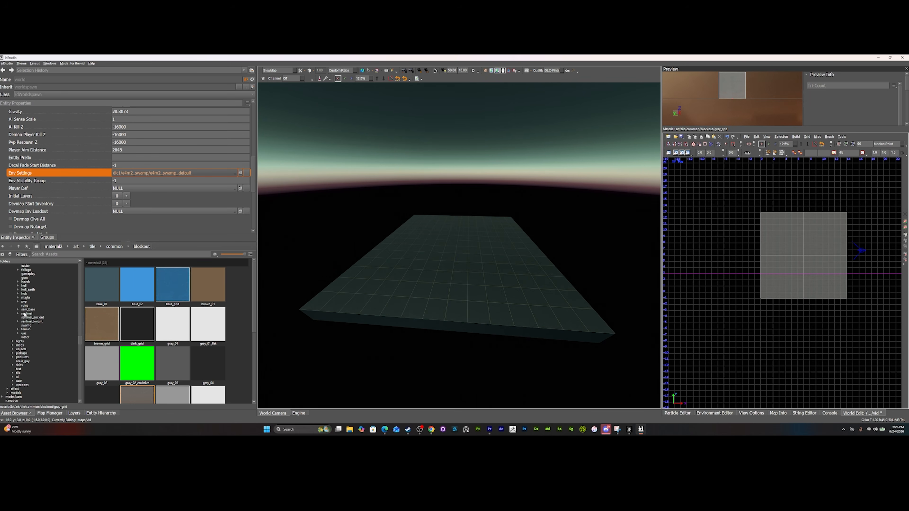
scroll(17, 295, up, 2)
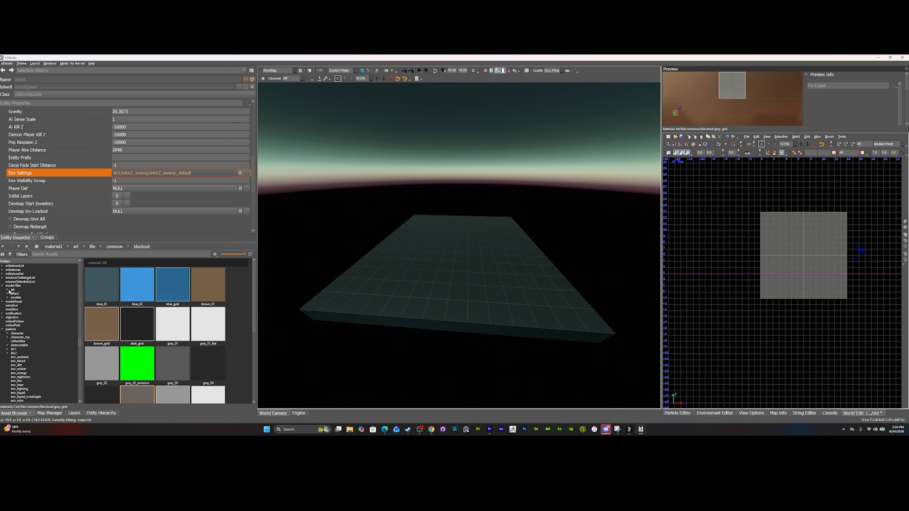
scroll(32, 332, down, 6)
scroll(32, 332, down, 2)
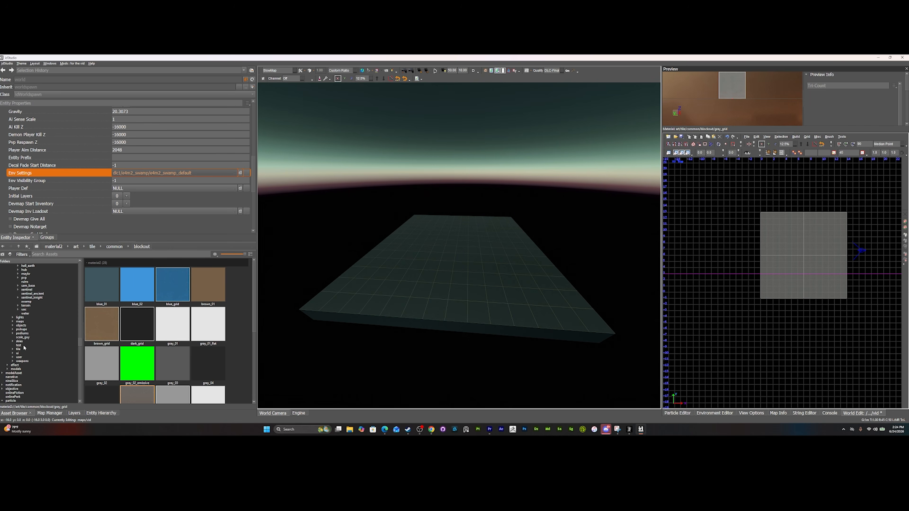
click(23, 337)
Place the scale_guy model above the floor and lower it along Z to stand on the floor surface.
mouse_move(412, 322)
right_down()
mouse_move(379, 315)
mouse_move(436, 322)
right_up()
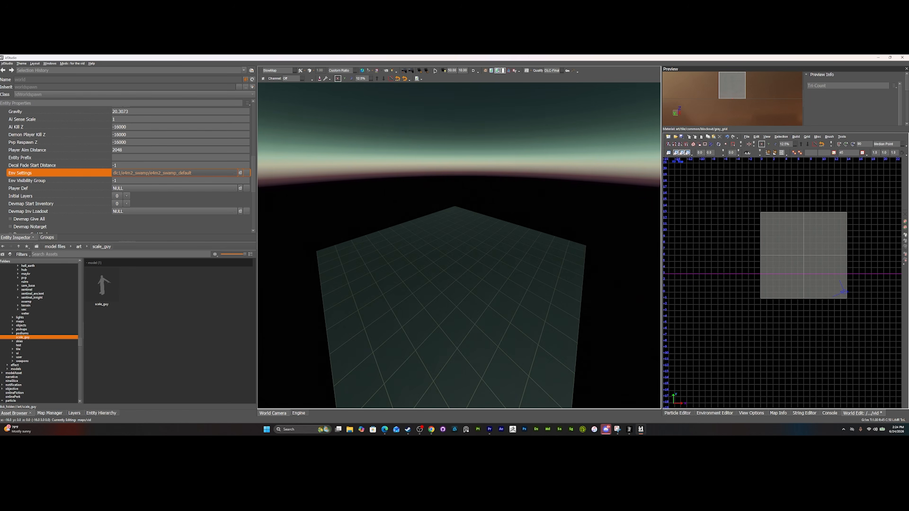
drag(103, 286, 451, 262)
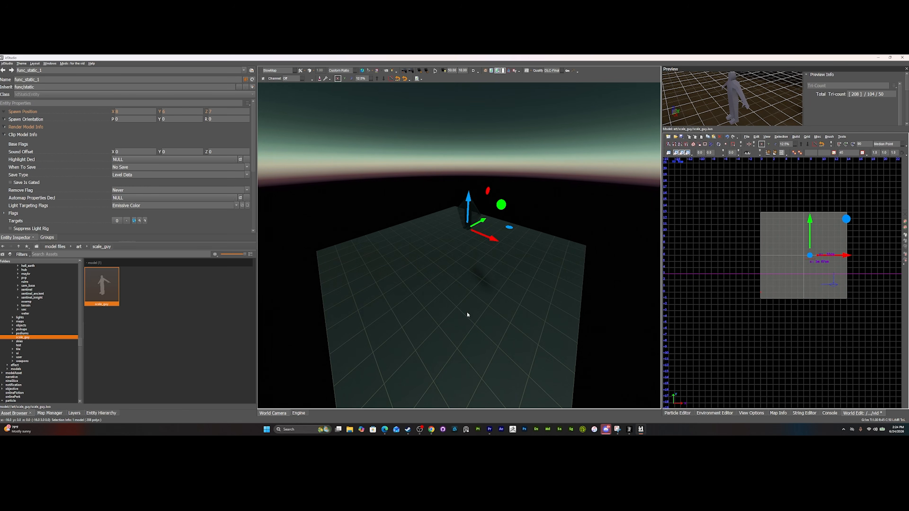
drag(469, 209, 466, 257)
key(Escape)
mouse_move(466, 258)
right_down()
mouse_move(431, 256)
mouse_move(464, 257)
right_up()
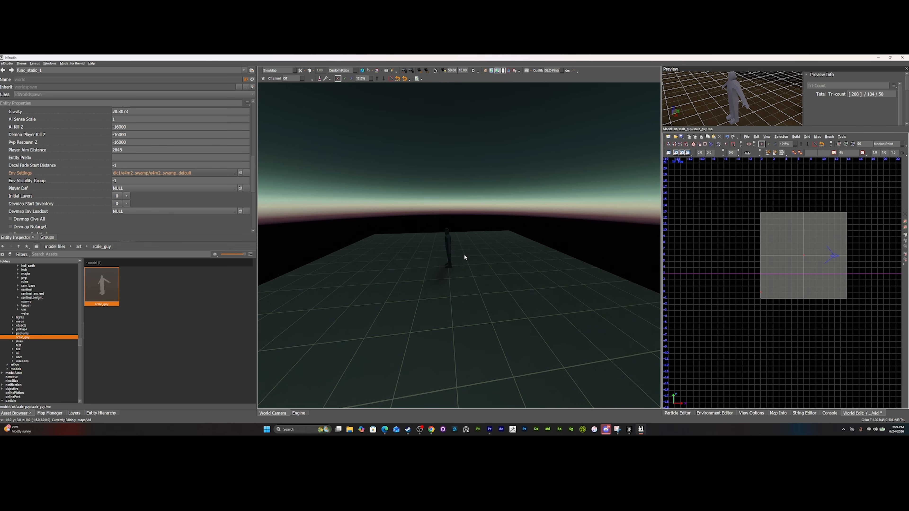
mouse_move(485, 246)
right_down()
mouse_move(472, 247)
mouse_move(493, 251)
mouse_move(481, 247)
right_up()
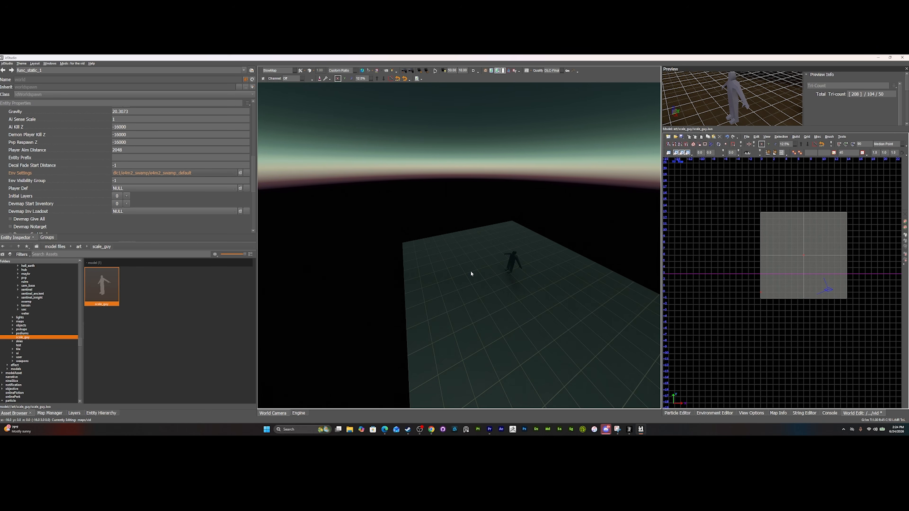
Select the scale_guy model standing on the floor in the camera view.
right_drag(470, 271, 502, 274)
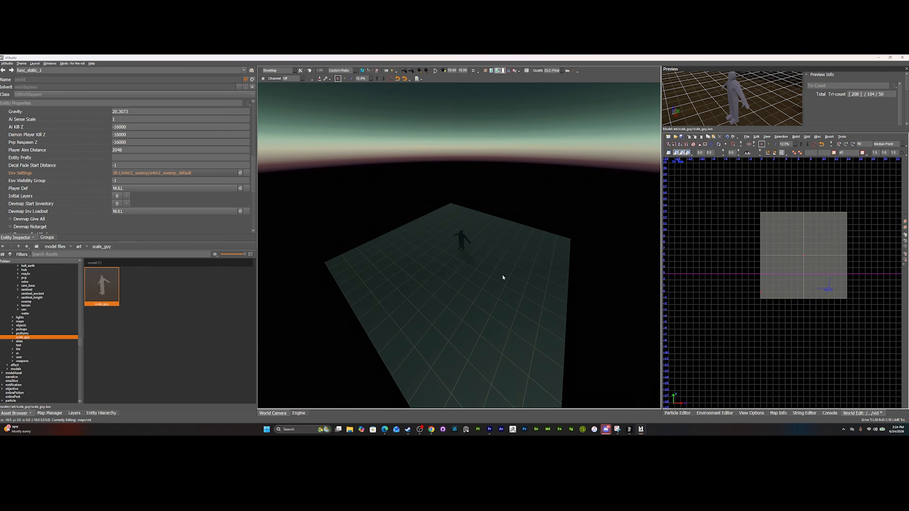
click(461, 242)
drag(479, 259, 435, 245)
click(491, 265)
right_drag(471, 252, 471, 252)
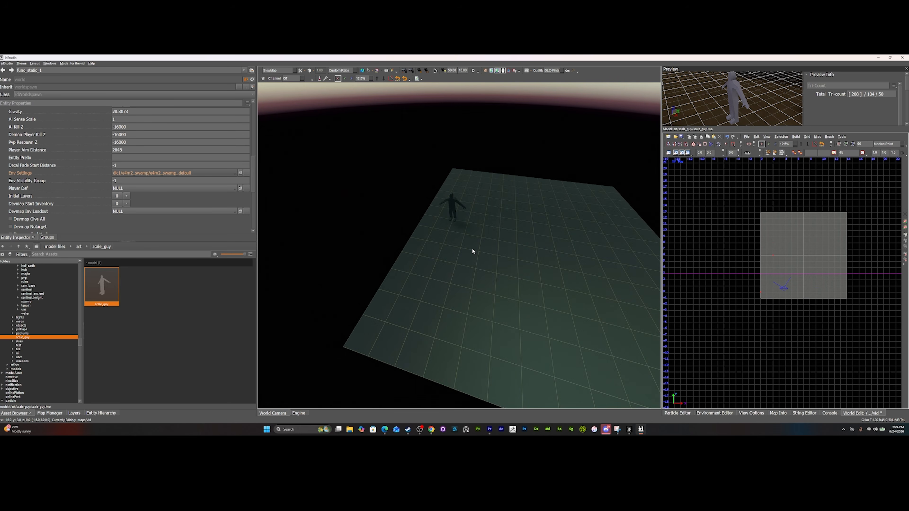
right_click(452, 204)
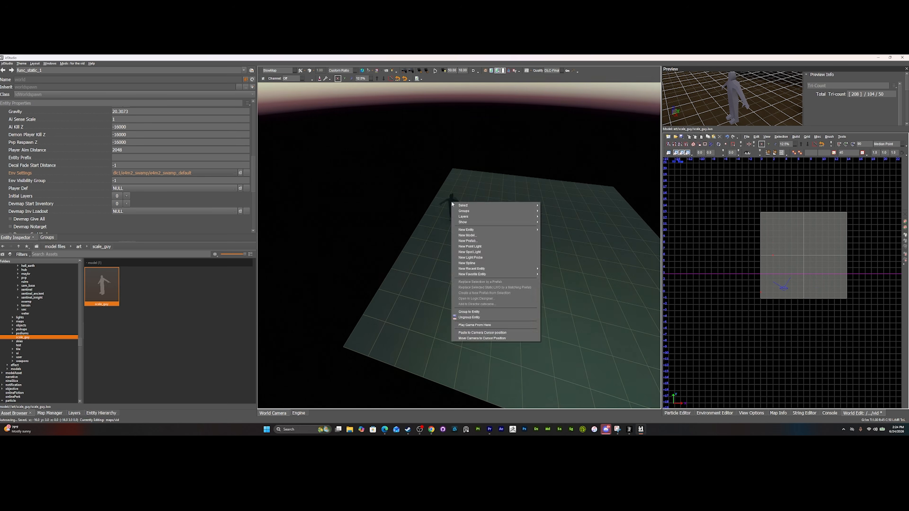
click(450, 198)
right_drag(450, 198, 496, 181)
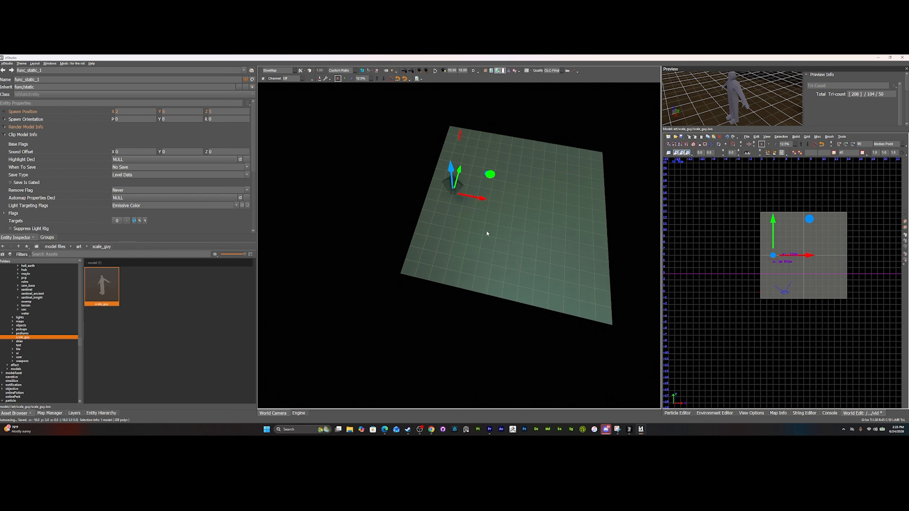
Cycle the scale_guy model's gizmo through the scale, rotate and move modes, ending on scale.
key(r)
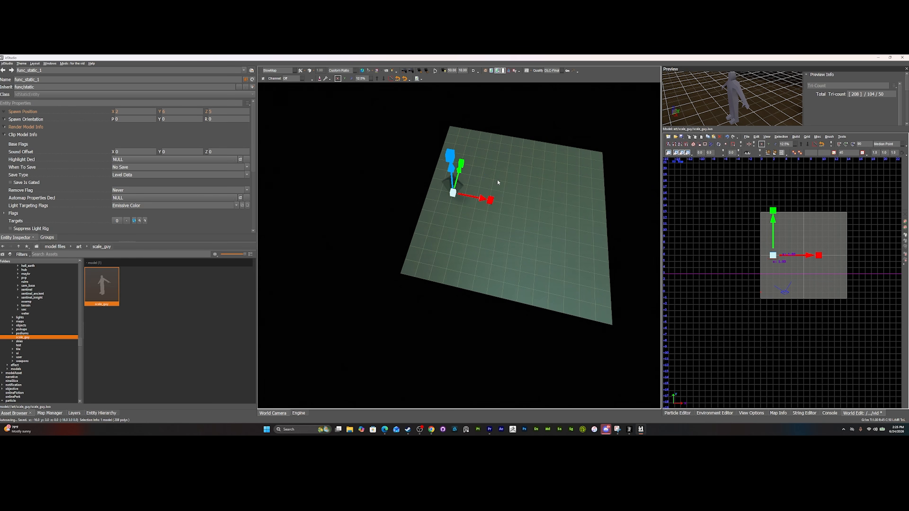
key(e)
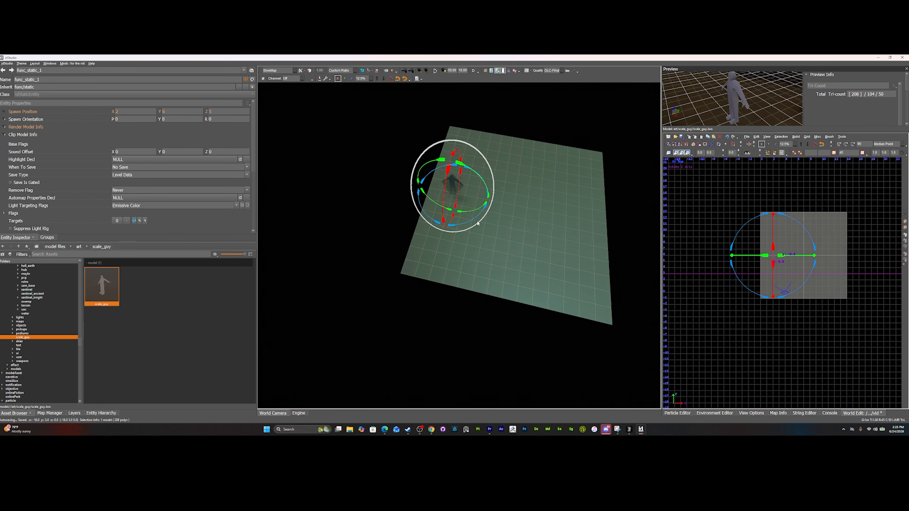
key(w)
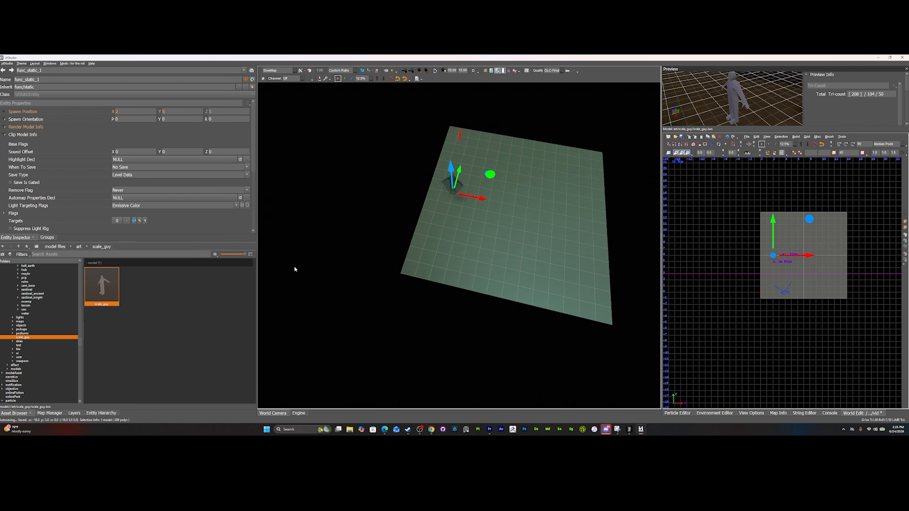
key(e)
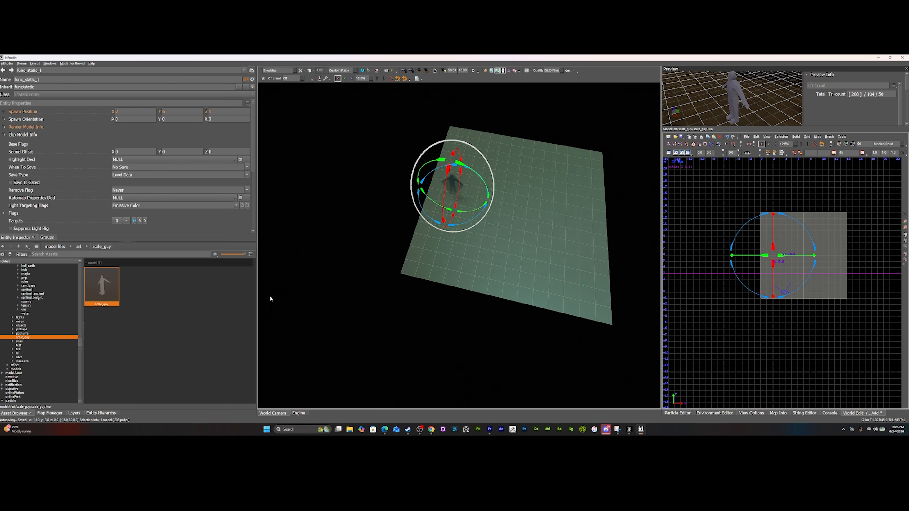
key(w)
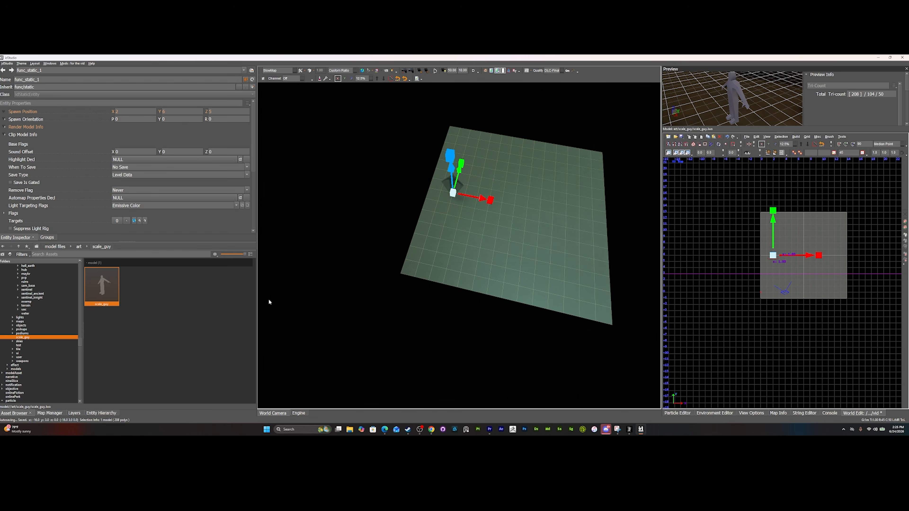
right_drag(448, 372, 468, 109)
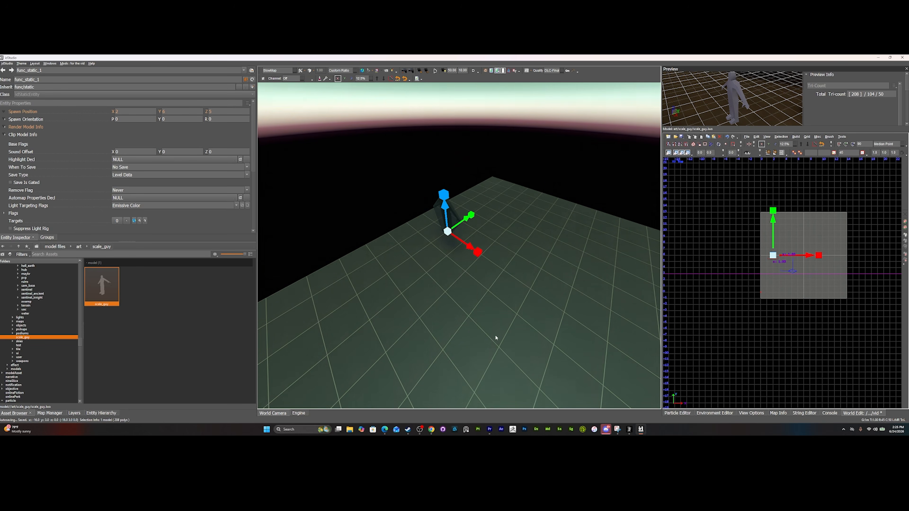
Try stretching the scale_guy model along X and rotating it, undoing each change.
drag(477, 252, 586, 343)
key(ctrl+z)
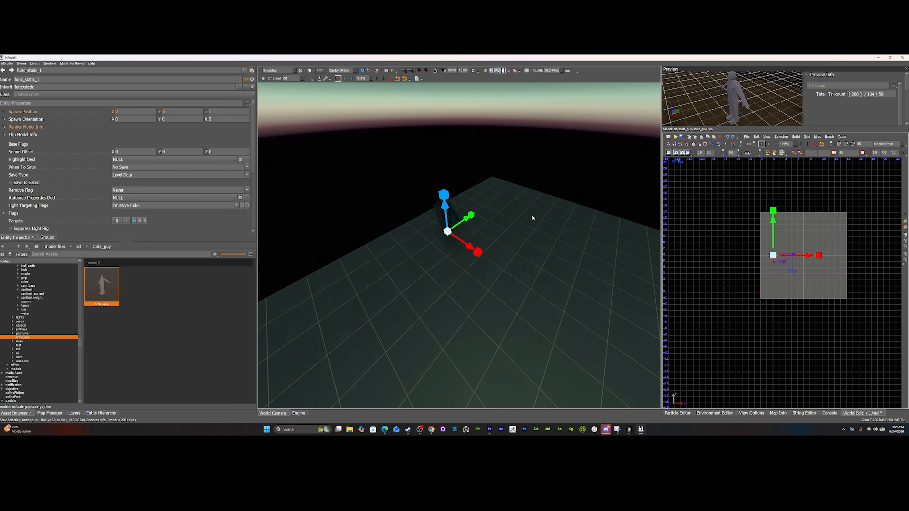
right_drag(487, 340, 502, 302)
key(e)
drag(483, 243, 481, 272)
key(ctrl+z)
Clear the selection of the scale_guy model.
right_drag(481, 278, 465, 256)
drag(448, 242, 492, 176)
key(Escape)
right_drag(490, 183, 486, 233)
key(s)
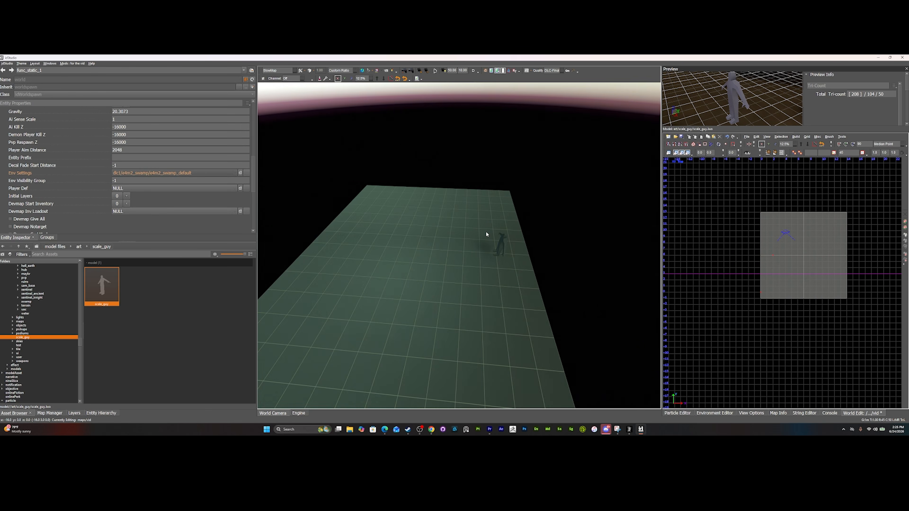
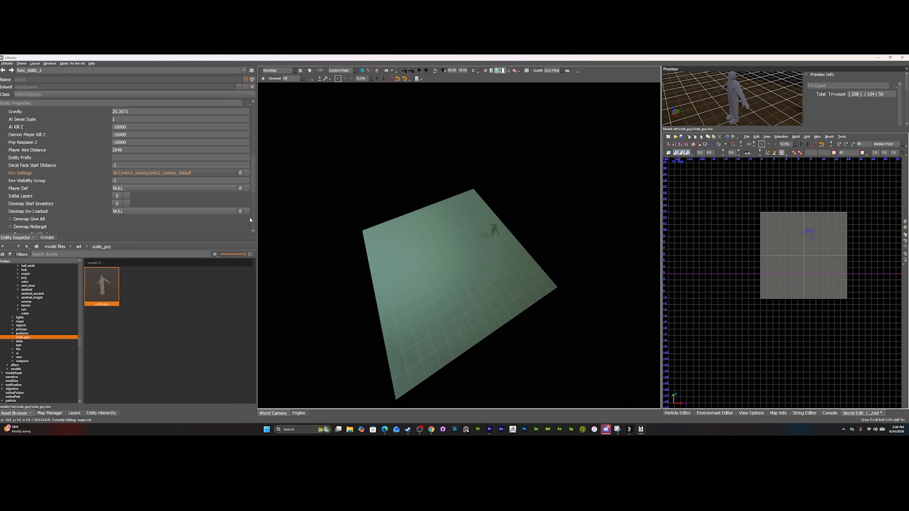
Enable Devmap Give All in the world entity's properties.
scroll(158, 197, down, 2)
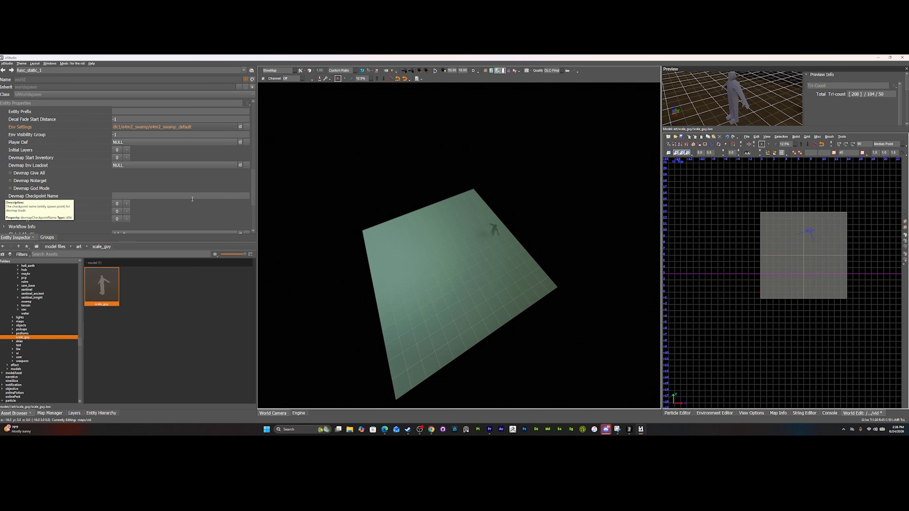
scroll(105, 142, up, 2)
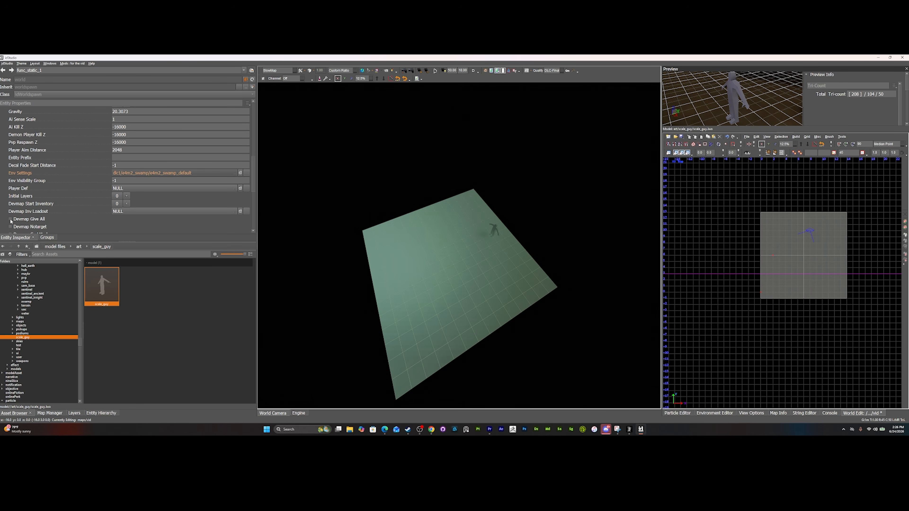
scroll(13, 204, down, 3)
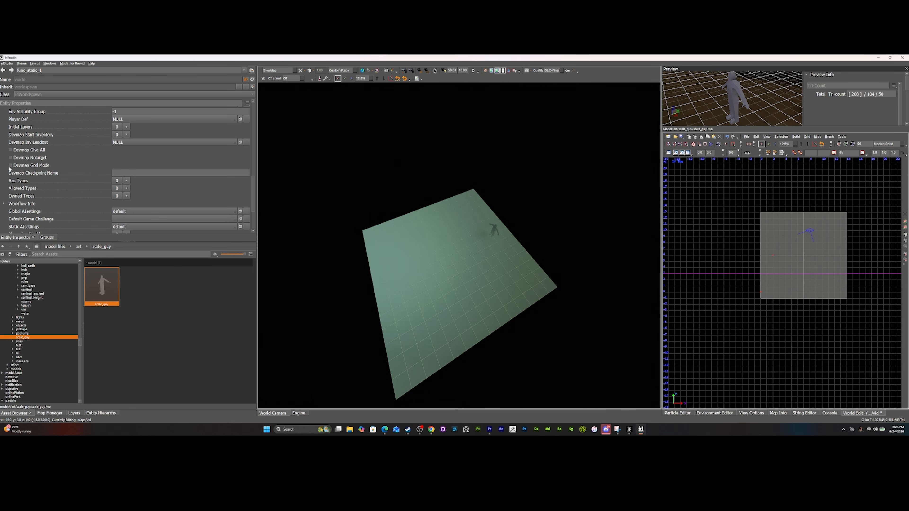
click(13, 150)
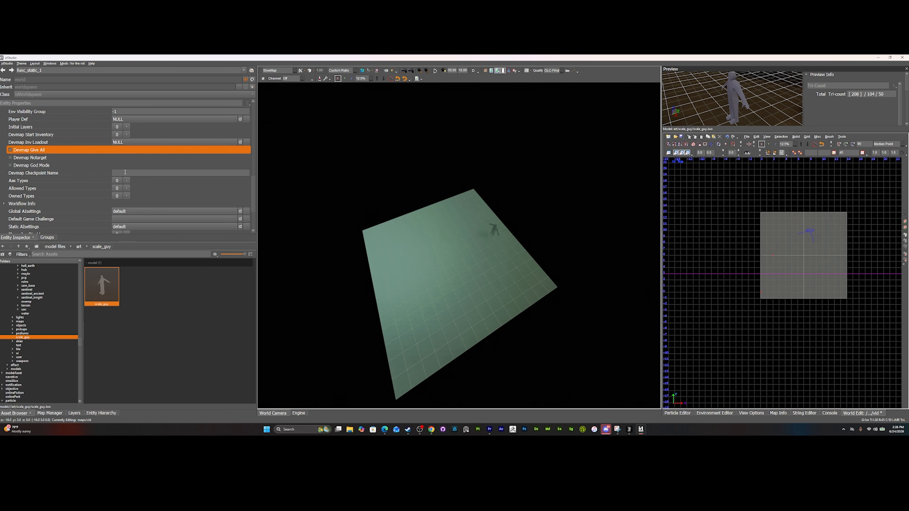
scroll(125, 173, up, 3)
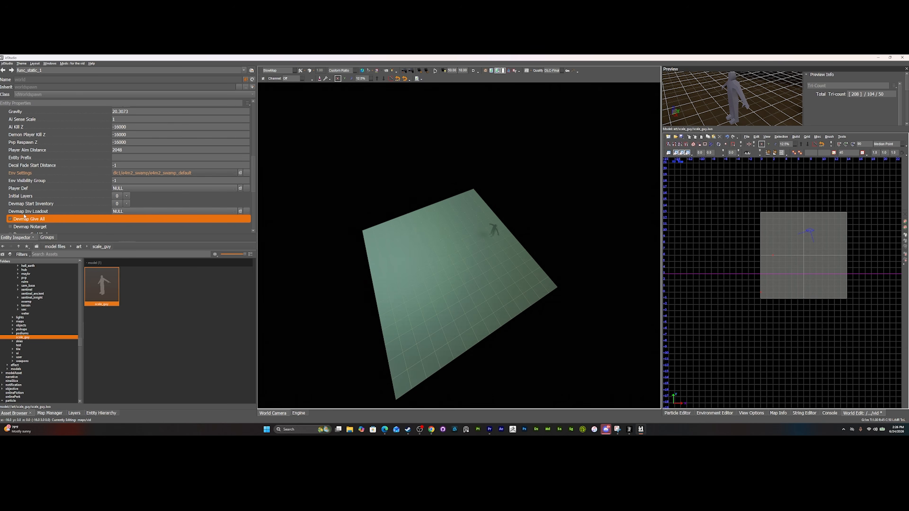
Set the world's Devmap Inv Loadout to e5m3_hell from the devinvloadout/dlc folder.
double_click(127, 212)
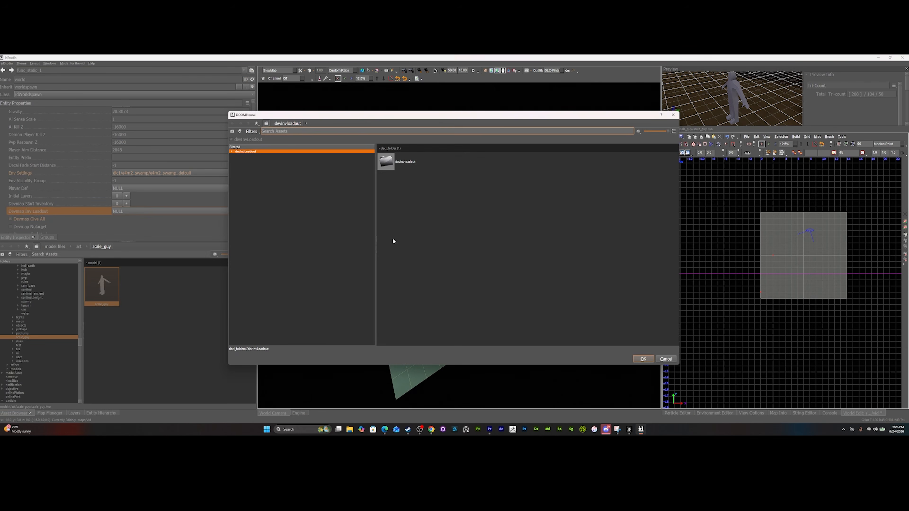
click(231, 153)
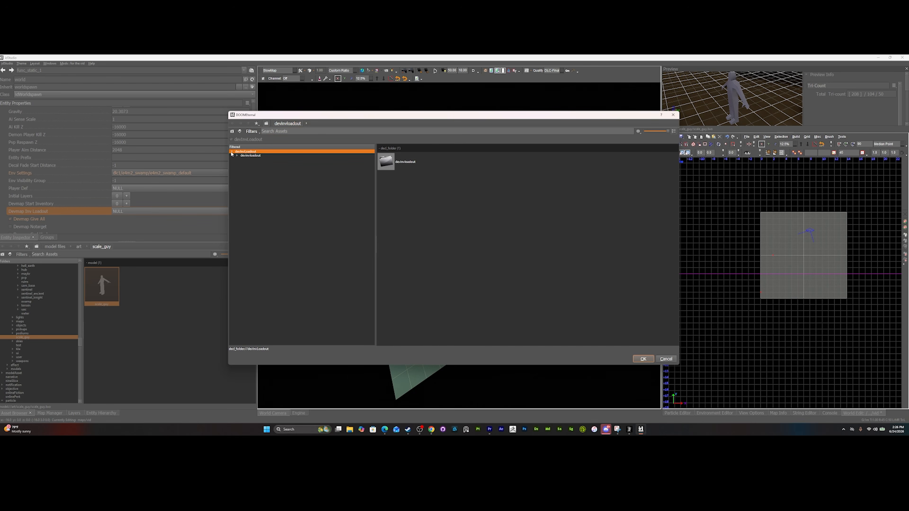
click(236, 155)
click(248, 164)
click(391, 285)
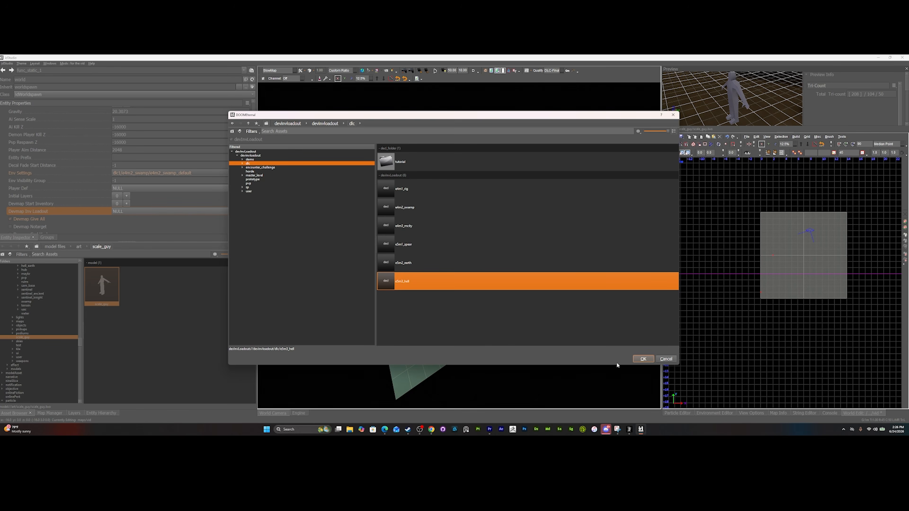
click(643, 358)
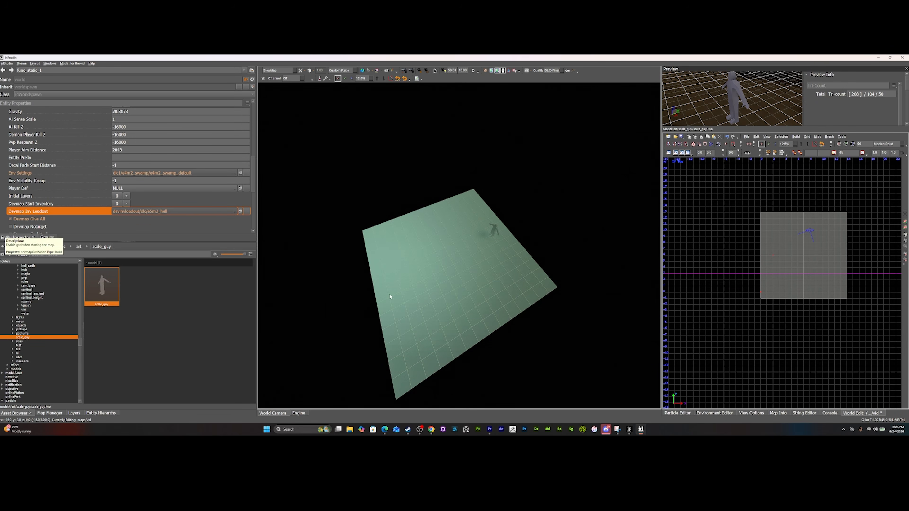
Save the map with the new loadout settings.
right_drag(472, 275, 492, 268)
key(s)
key(w)
key(s)
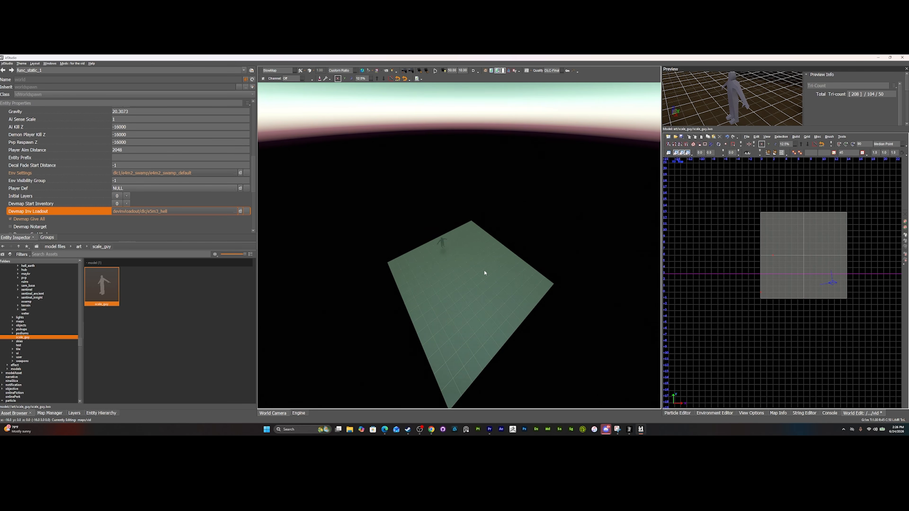
key(ctrl+s)
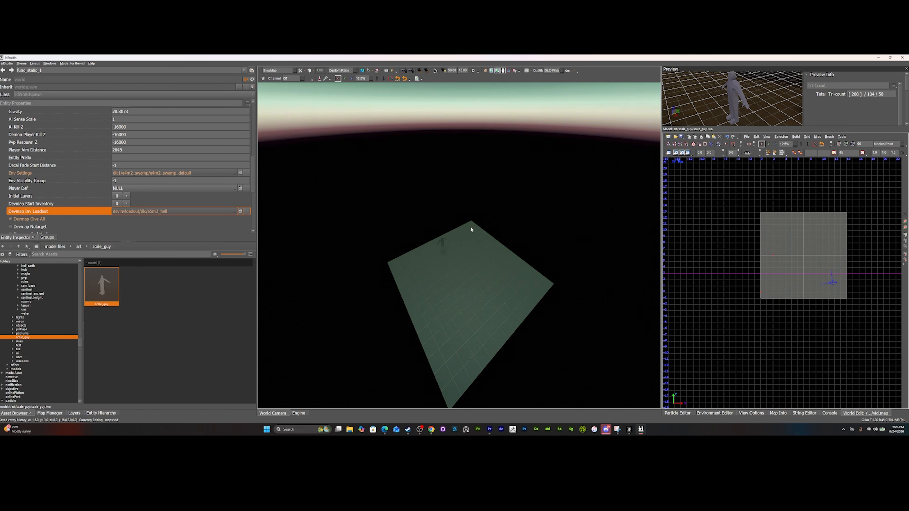
Add a new player/start entity near the middle of the floor, using the camera view.
mouse_move(458, 262)
right_down()
mouse_move(461, 277)
mouse_move(460, 263)
right_up()
key(s)
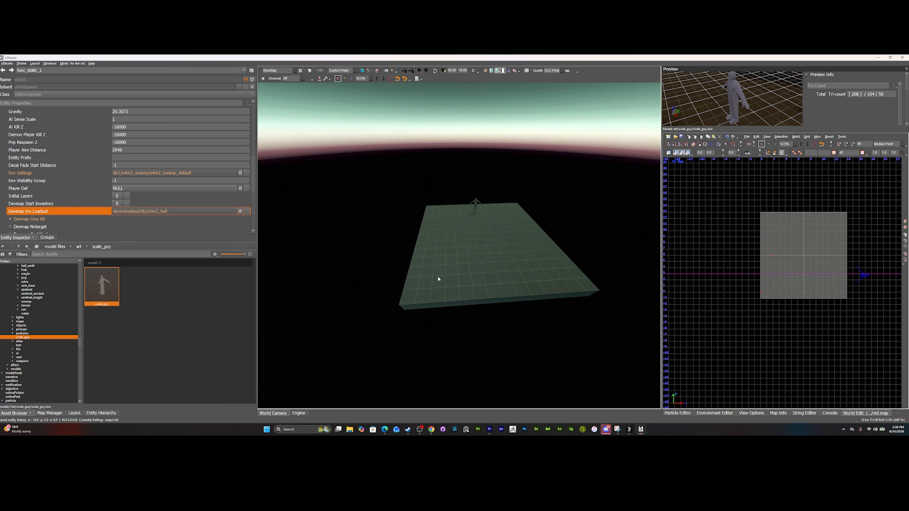
right_drag(433, 278, 432, 281)
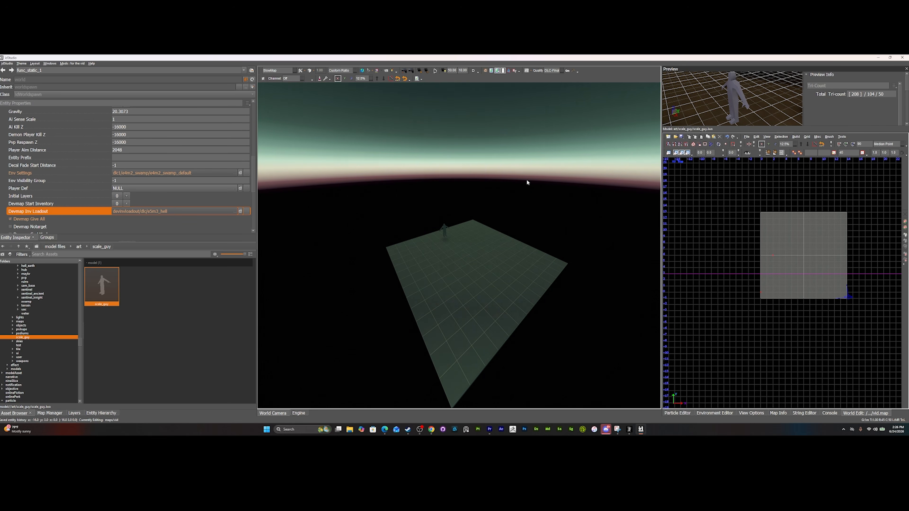
right_drag(526, 181, 443, 217)
right_click(442, 219)
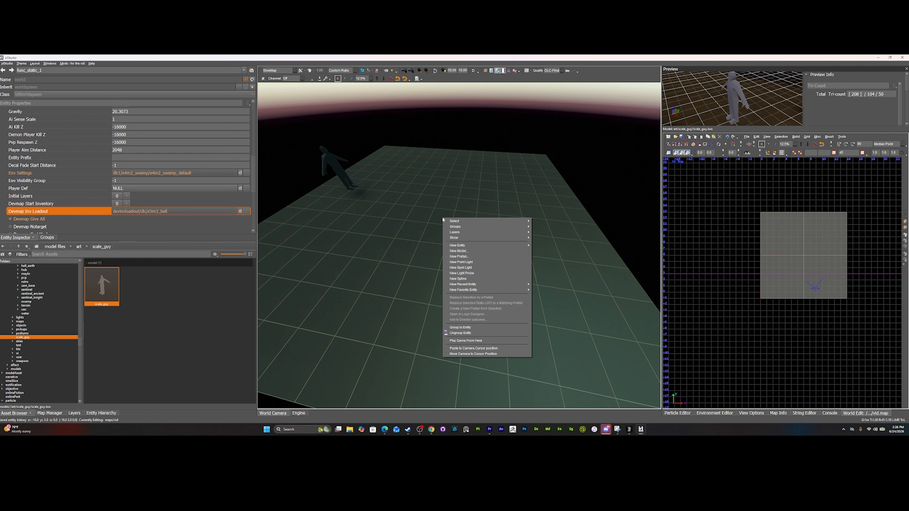
right_click(759, 260)
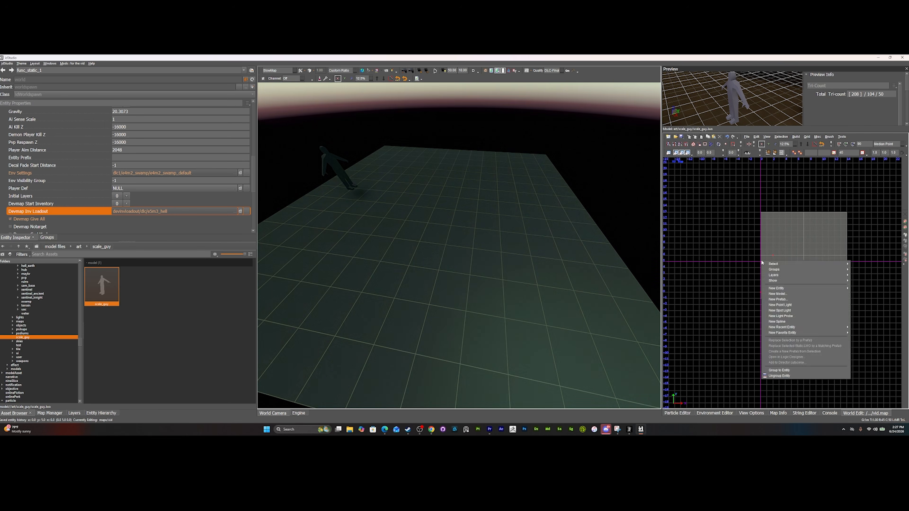
right_click(437, 206)
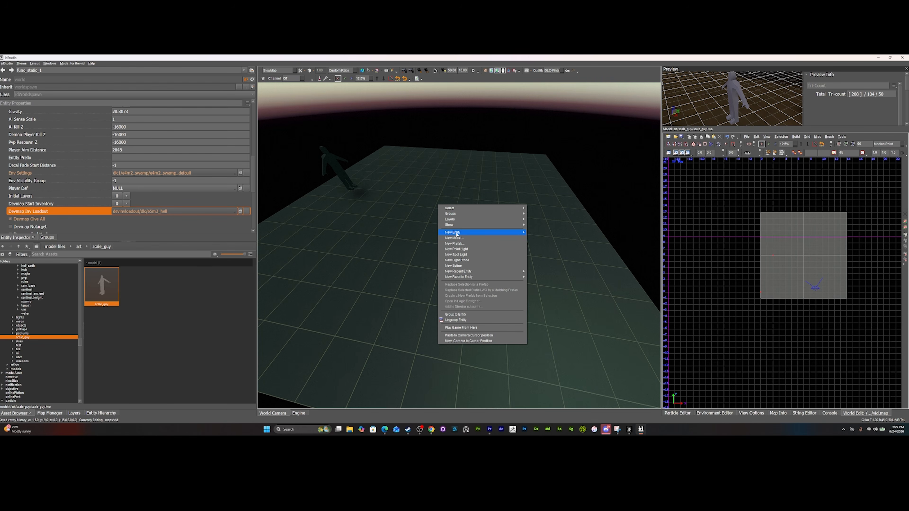
mouse_move(457, 235)
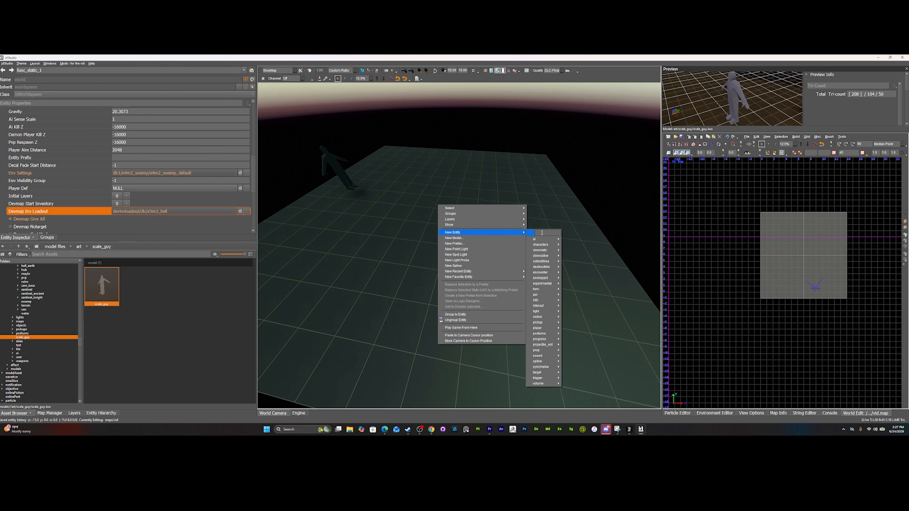
mouse_move(552, 258)
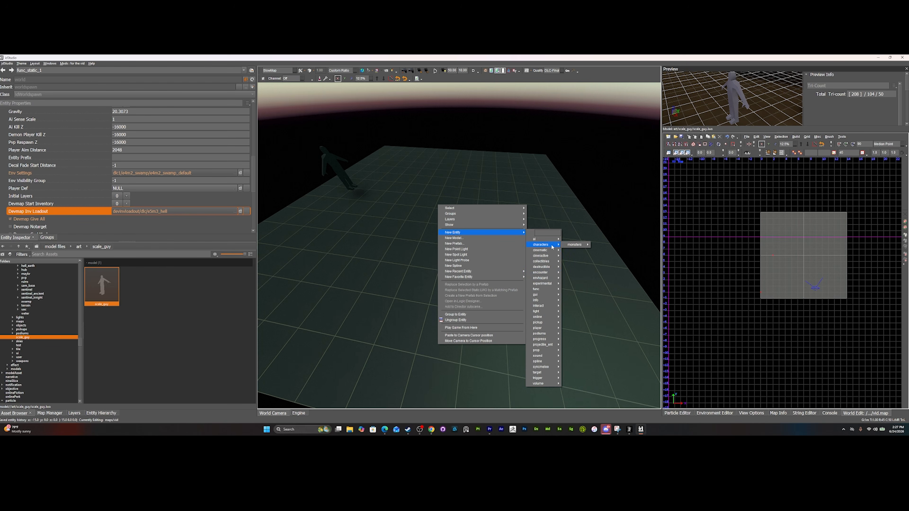
mouse_move(550, 329)
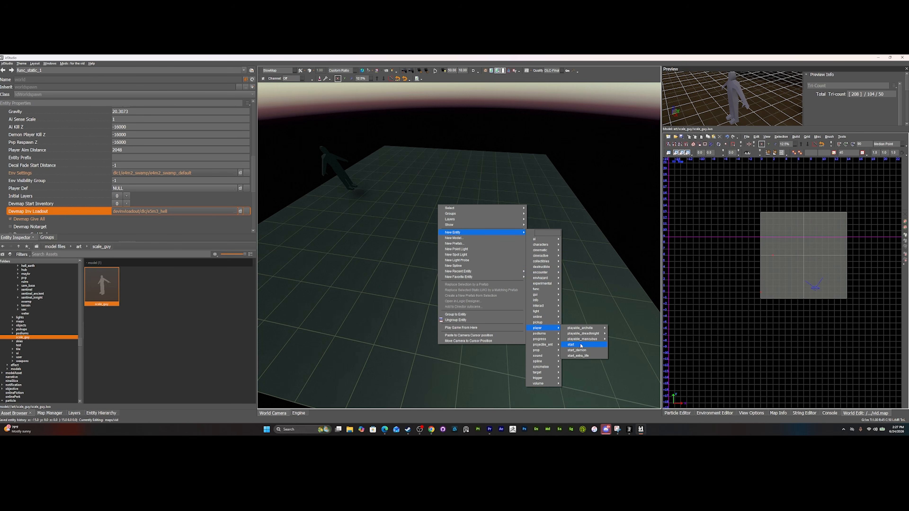
mouse_move(583, 330)
click(573, 344)
Lower the new player start entity toward the floor and deselect it.
key(f)
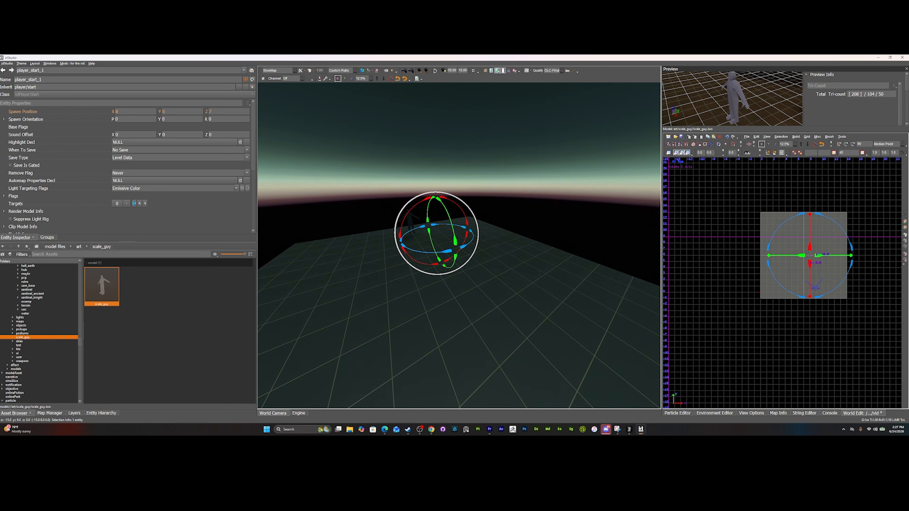
right_drag(438, 178, 485, 185)
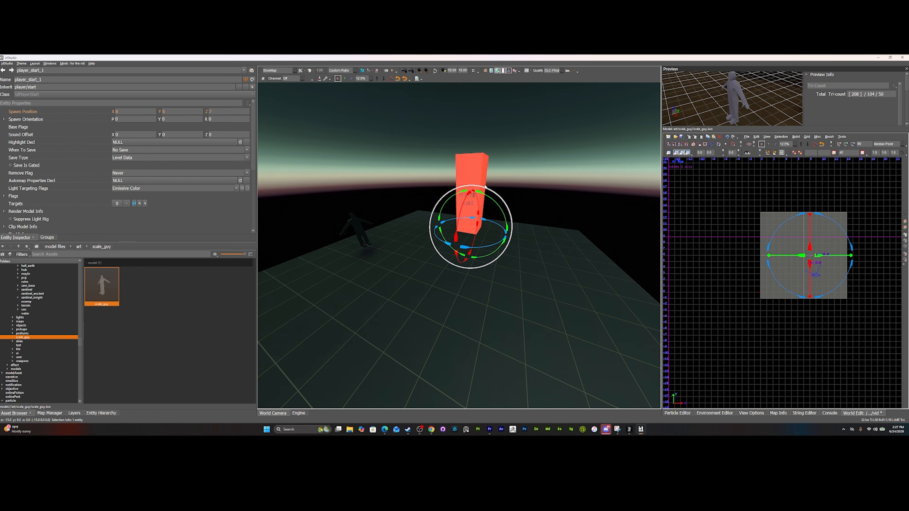
key(w)
right_drag(493, 216, 465, 218)
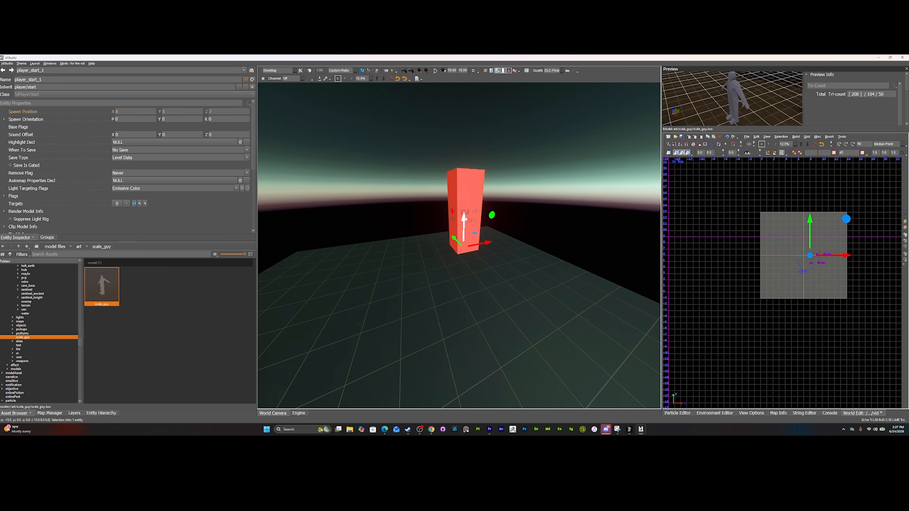
drag(465, 219, 464, 232)
mouse_move(464, 233)
right_down()
mouse_move(458, 265)
mouse_move(448, 222)
mouse_move(473, 234)
mouse_move(465, 257)
right_up()
key(Escape)
right_drag(555, 345, 511, 308)
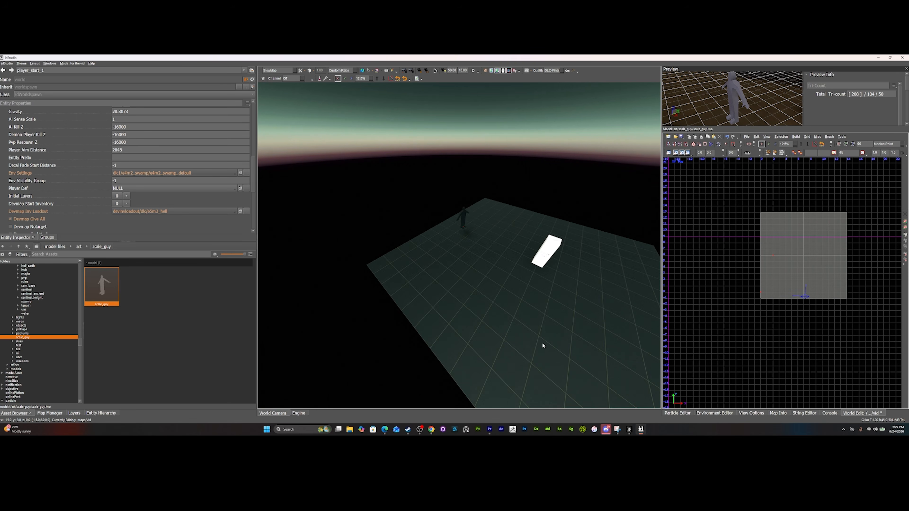
Save the map and run the Slow Map Build Only (Default) build, closing the compile report when it finishes.
key(ctrl+s)
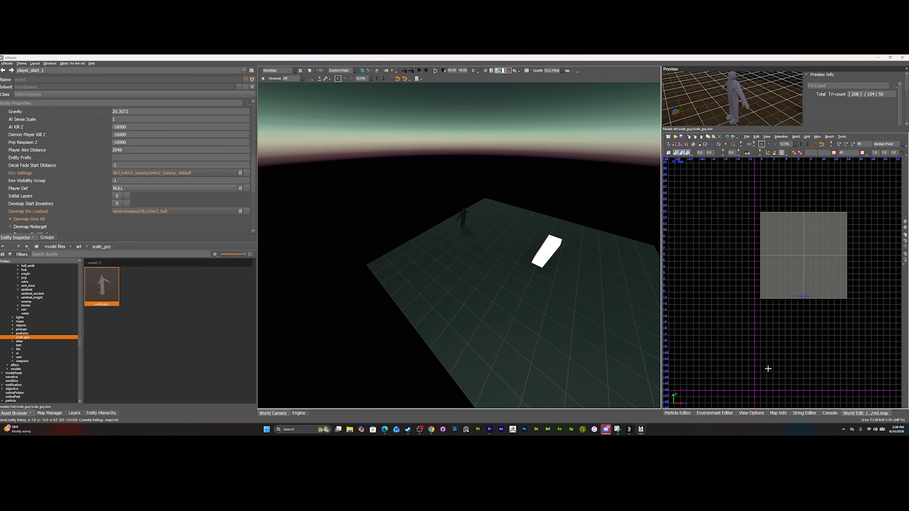
click(841, 136)
click(807, 136)
click(807, 136)
mouse_move(796, 138)
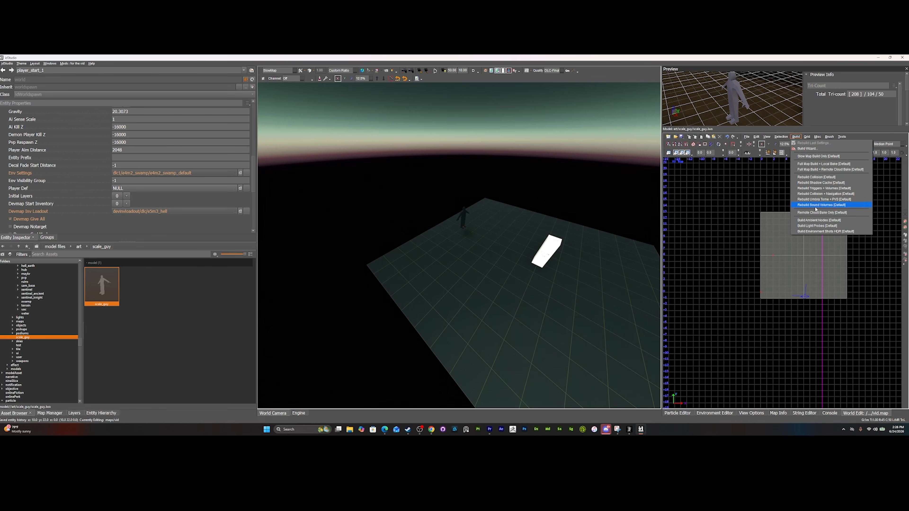
click(811, 156)
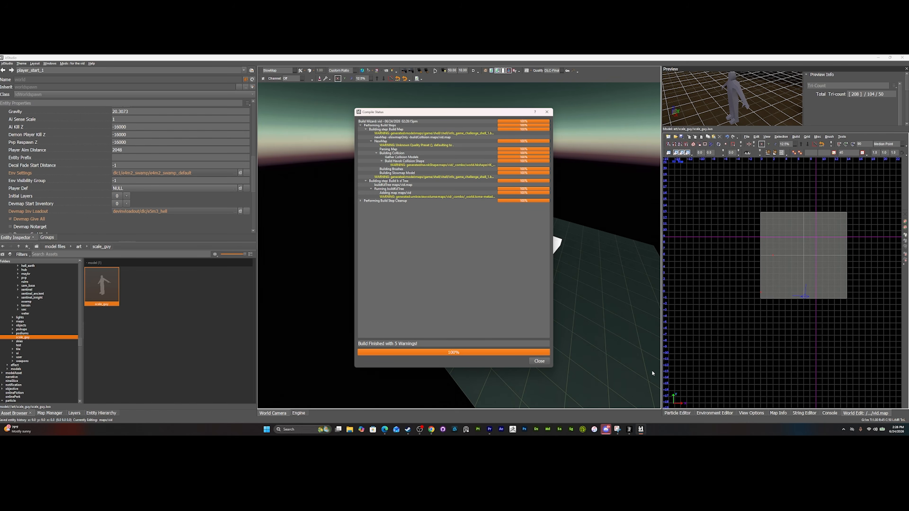
click(538, 361)
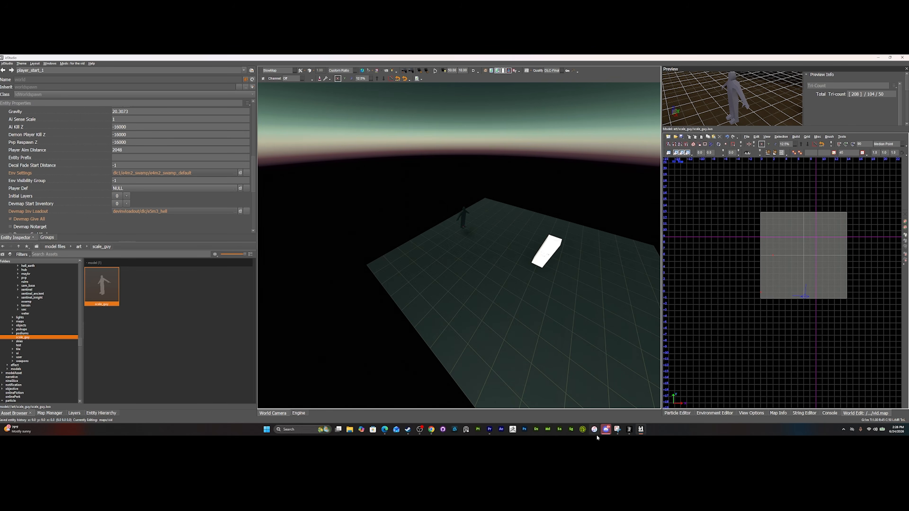
Load the map in the engine view with the console command slowmap vid.map.
click(305, 414)
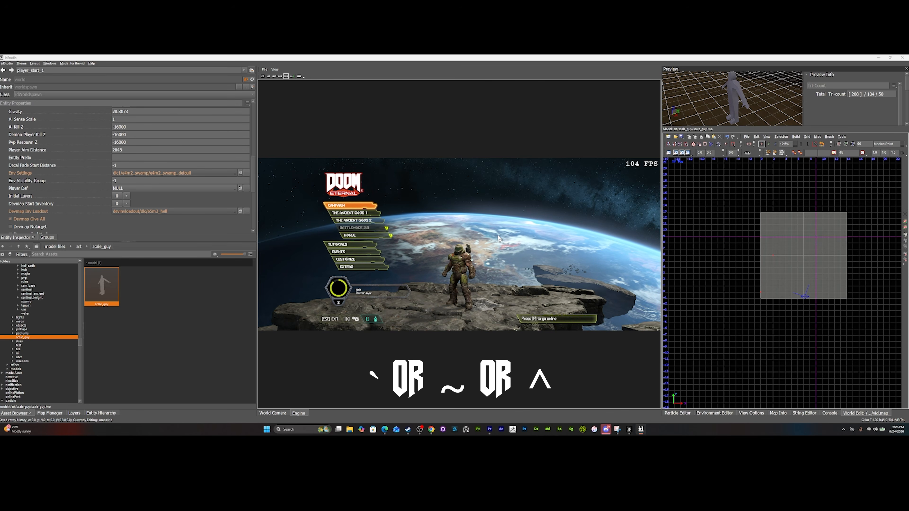
key(grave)
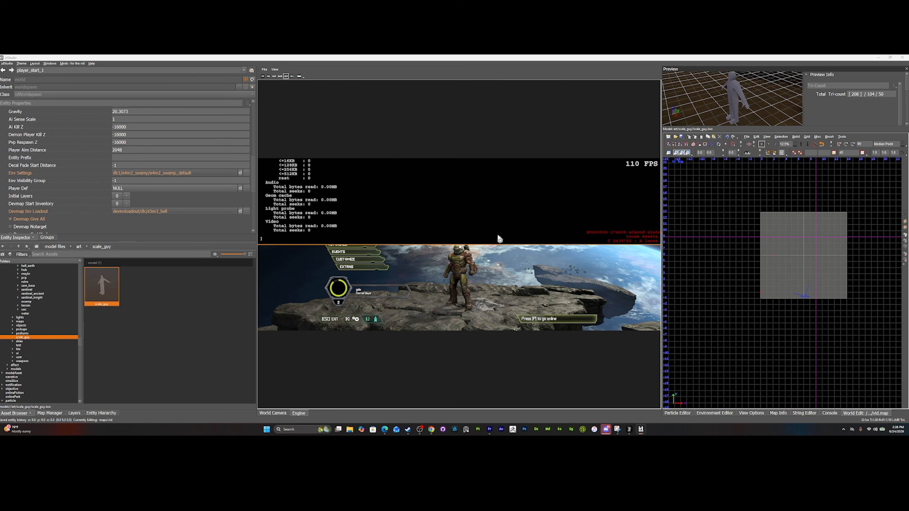
text(slowmap vid.map)
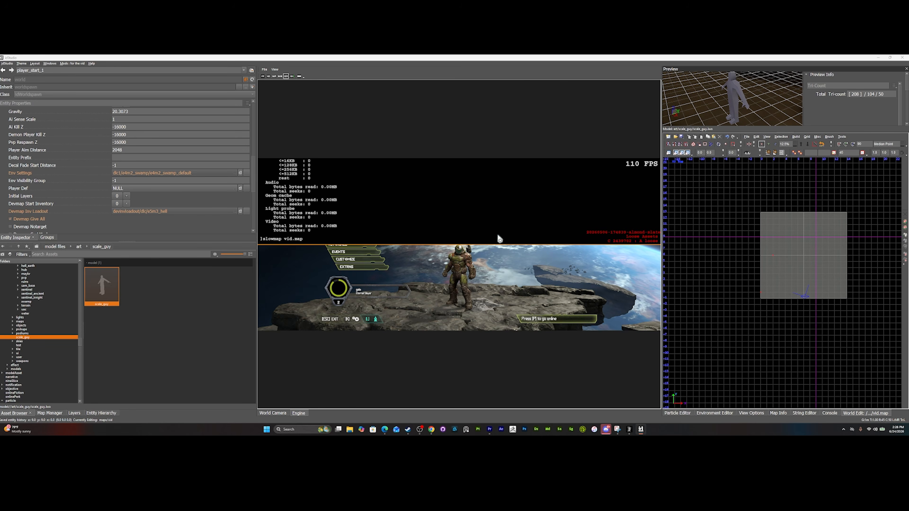
key(Return)
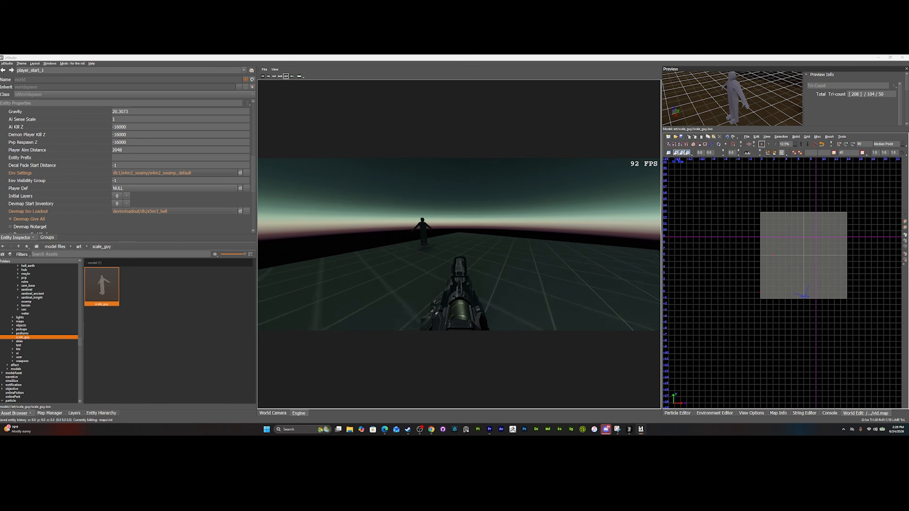
Playtest the map by jumping, firing the weapon and looking around, and return to the world camera view.
key(space)
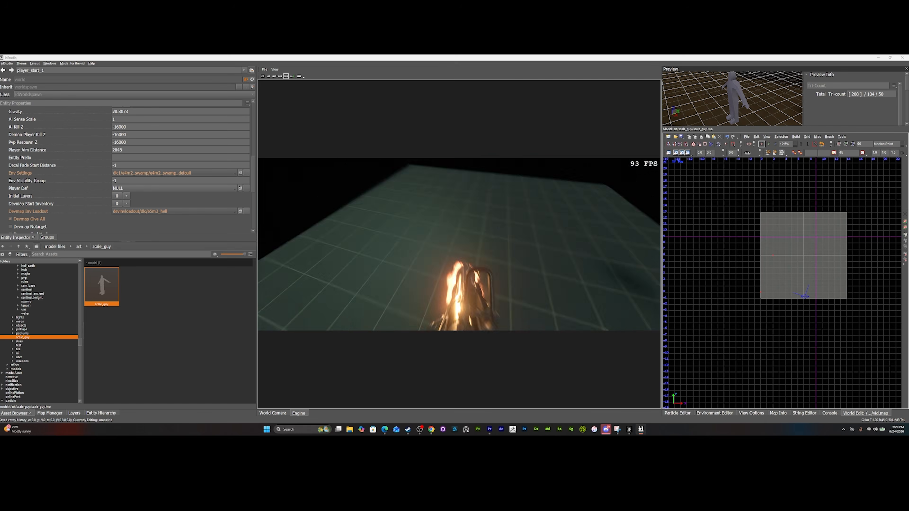
click(459, 245)
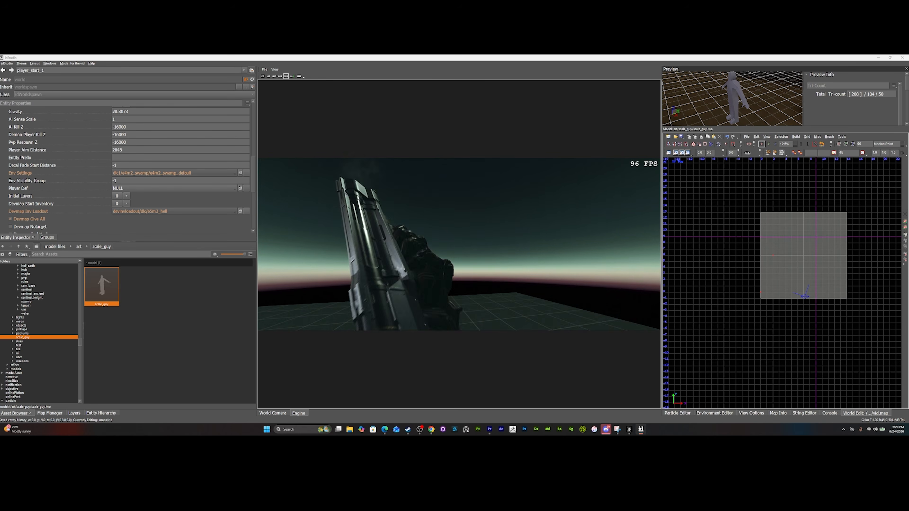
key(space)
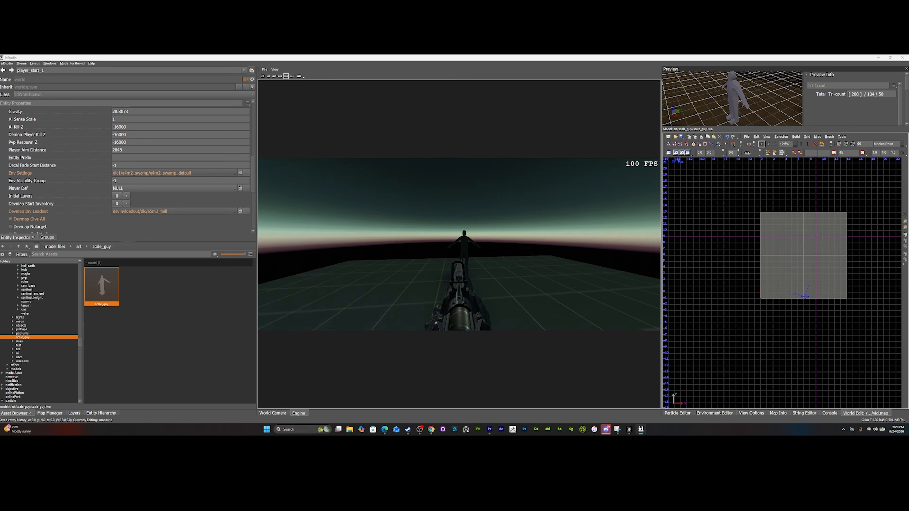
click(459, 244)
click(459, 244)
click(459, 244)
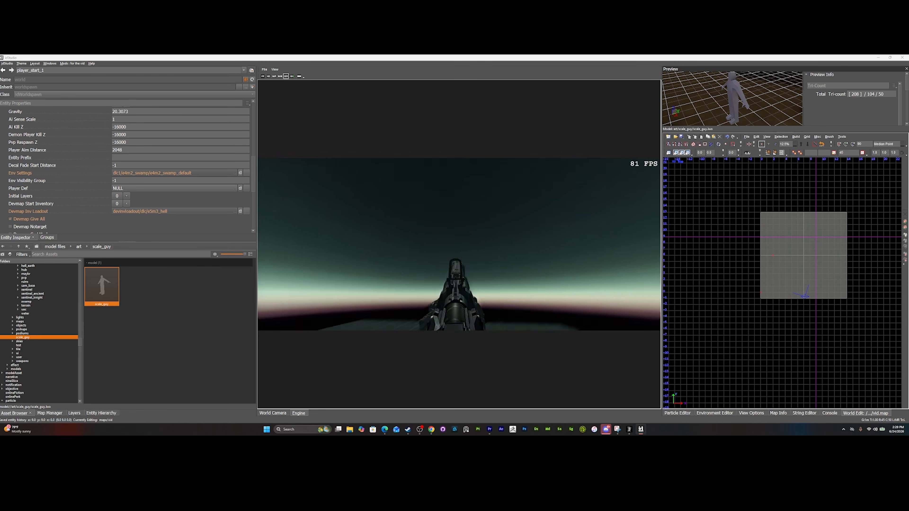
click(459, 245)
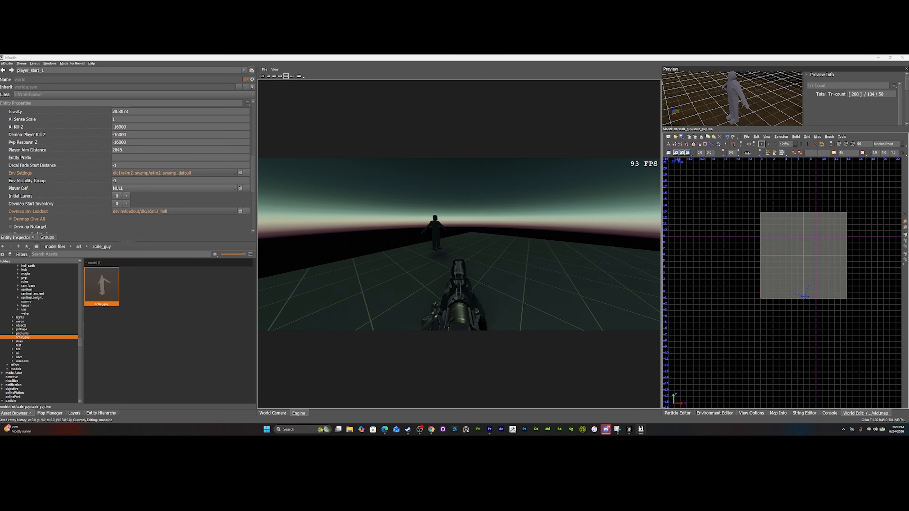
key(Escape)
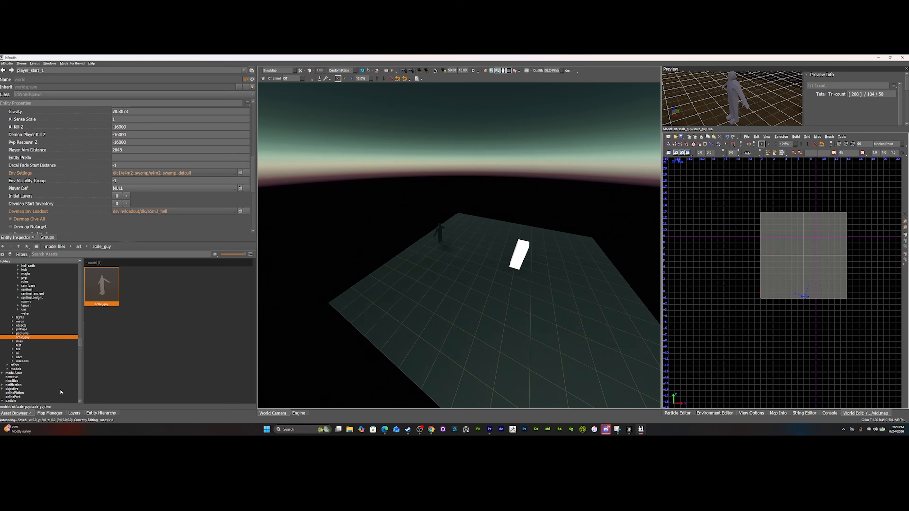
Place a second scale_guy model from the asset browser near the far corner of the floor.
click(48, 413)
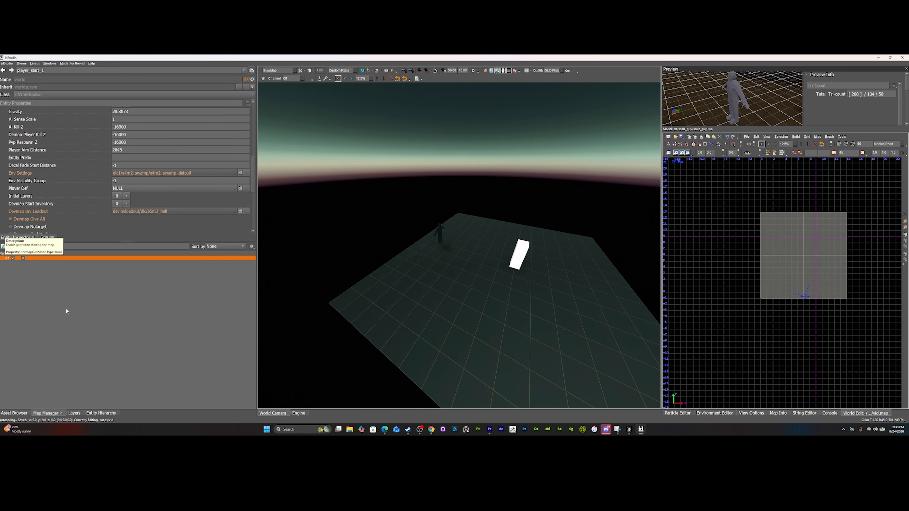
key(w)
mouse_move(286, 315)
right_down()
mouse_move(389, 310)
mouse_move(184, 362)
right_up()
key(d)
click(22, 412)
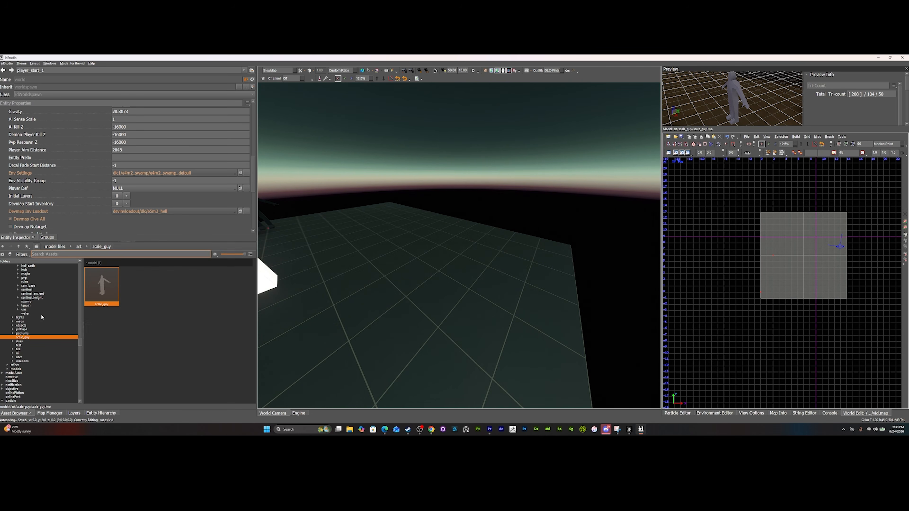
scroll(41, 317, up, 1)
drag(102, 287, 493, 247)
drag(587, 161, 547, 248)
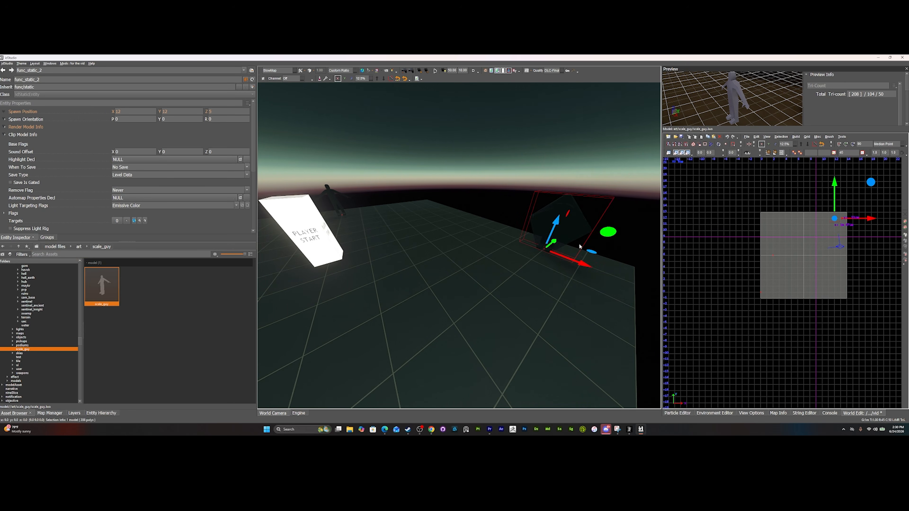
Delete the second scale_guy model from the corner of the floor, keeping the original one.
shift+click(329, 189)
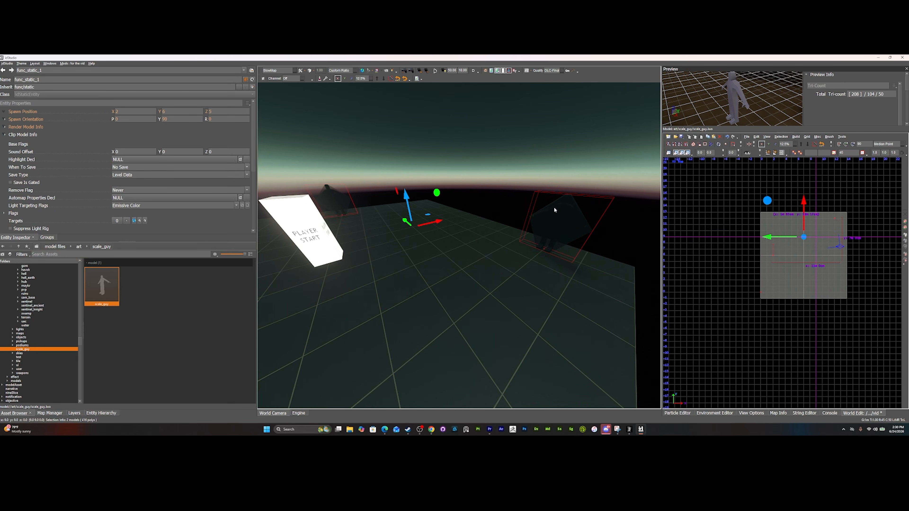
right_drag(554, 207, 587, 229)
key(Escape)
shift+click(504, 188)
key(Delete)
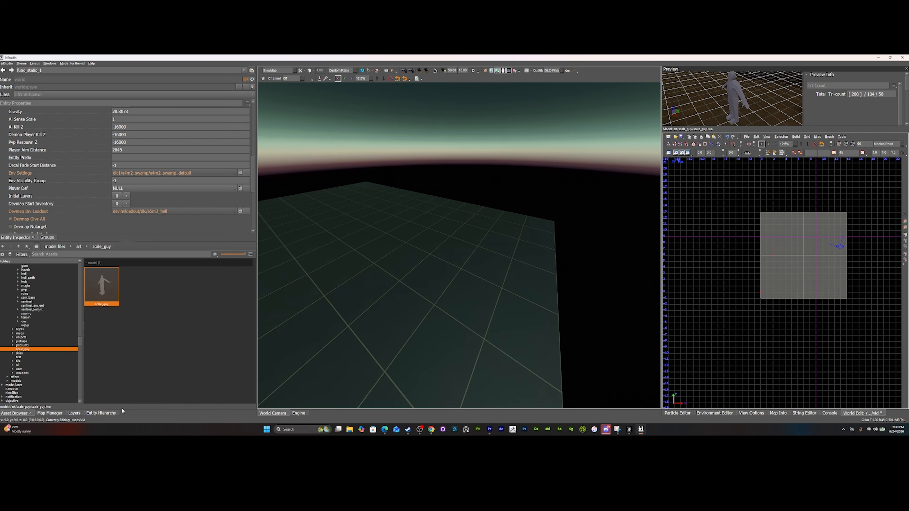
Create a new reference map labelled geo under the vid map.
click(50, 413)
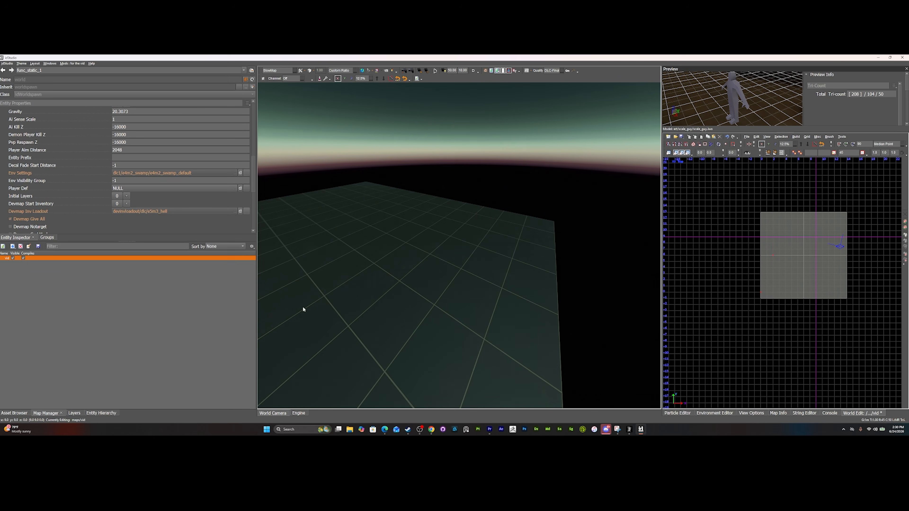
click(12, 247)
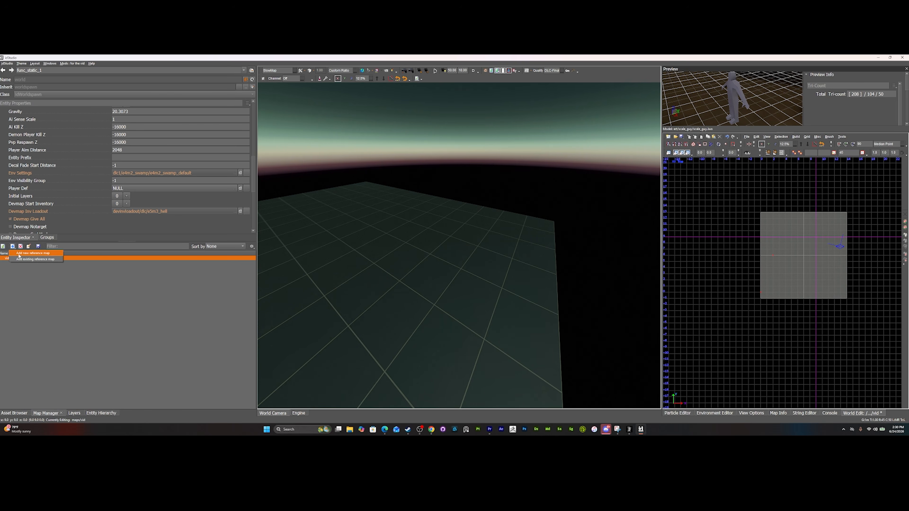
click(40, 253)
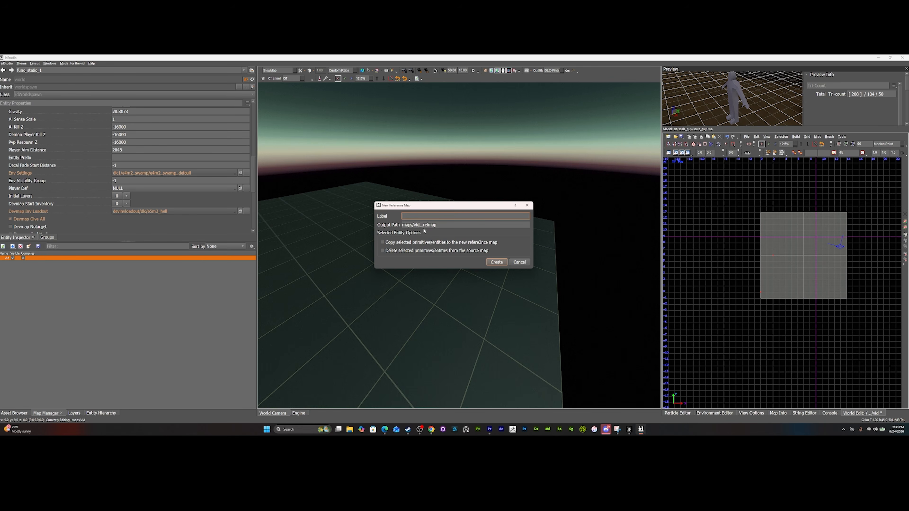
text(goe)
key(BackSpace)
key(BackSpace)
text(eo)
click(496, 262)
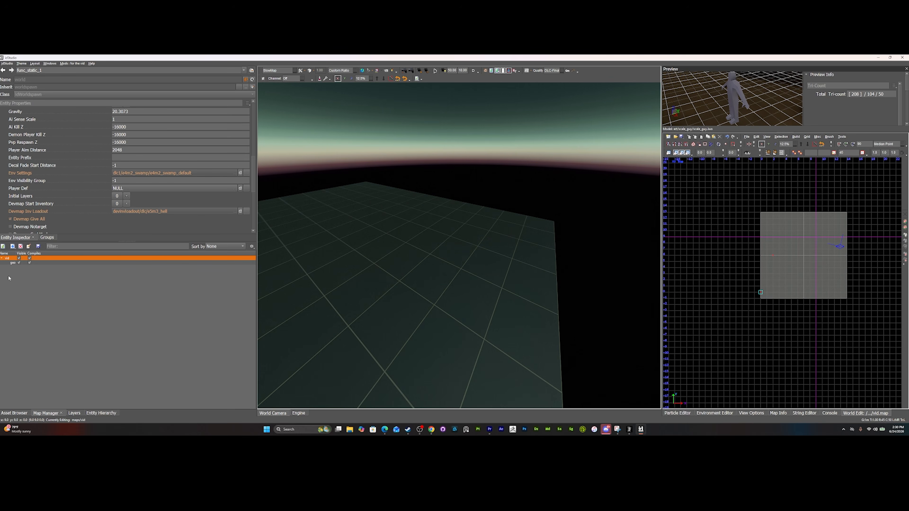
Make the geo reference map the one being edited and place a scale_guy model near the floor's far corner.
double_click(12, 263)
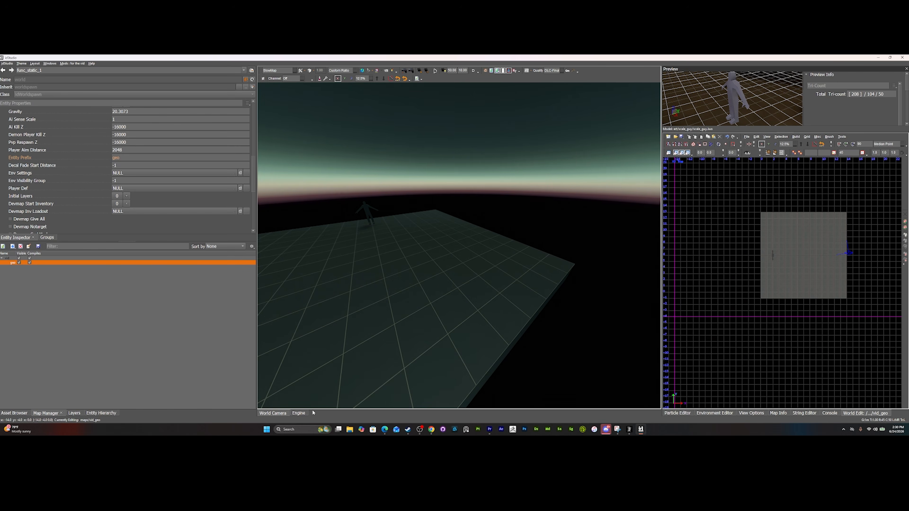
click(28, 412)
drag(101, 287, 540, 261)
click(535, 293)
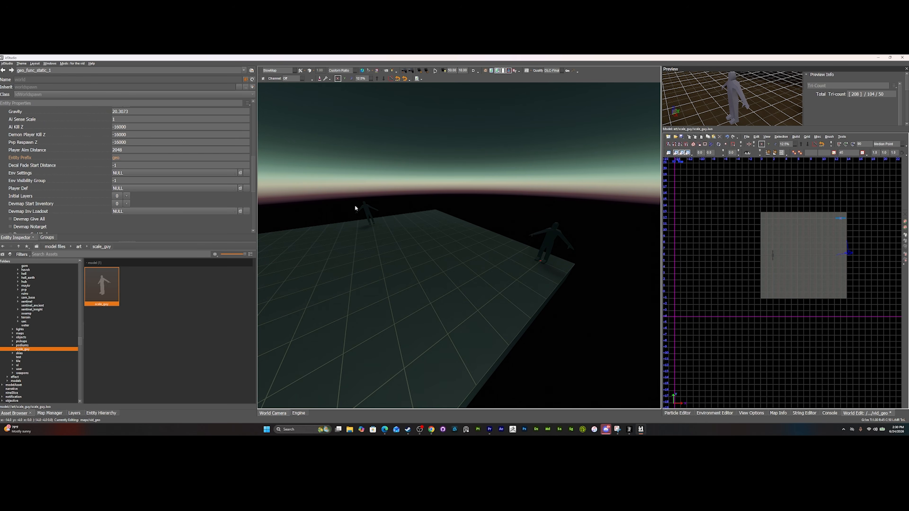
click(560, 238)
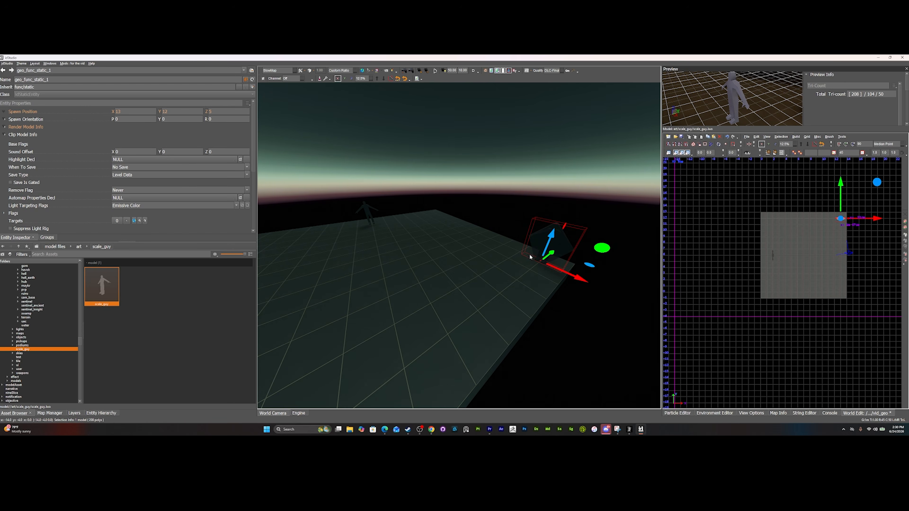
key(Escape)
Examine the geo map's world properties and the entity properties of the scale_guy at the floor's corner.
click(49, 413)
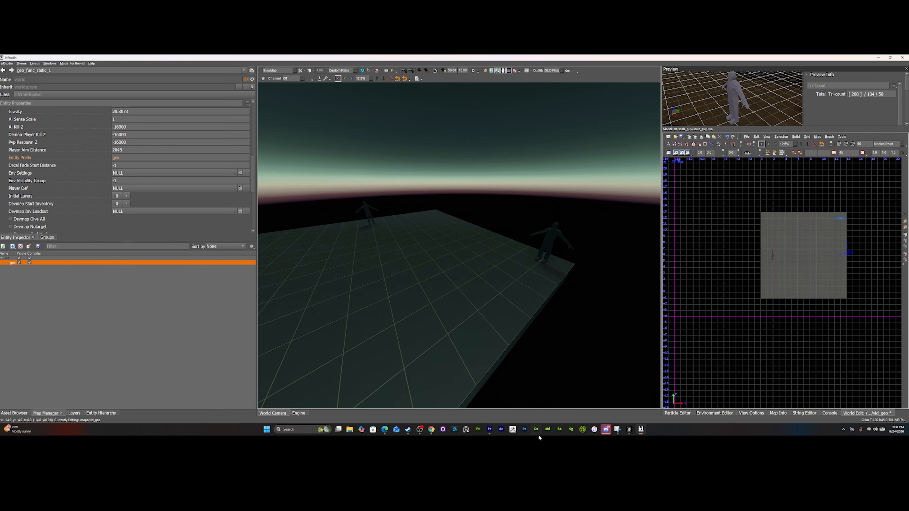
right_drag(476, 243, 477, 243)
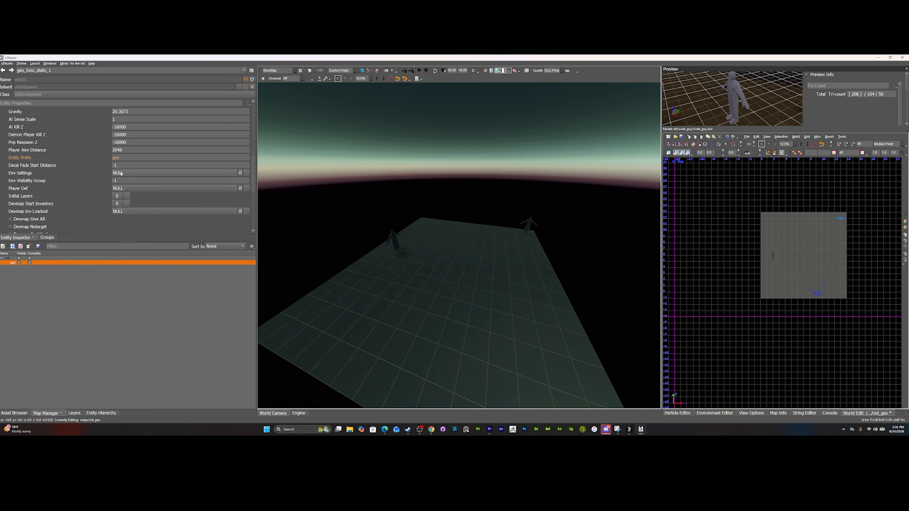
right_drag(492, 279, 492, 279)
scroll(175, 219, down, 5)
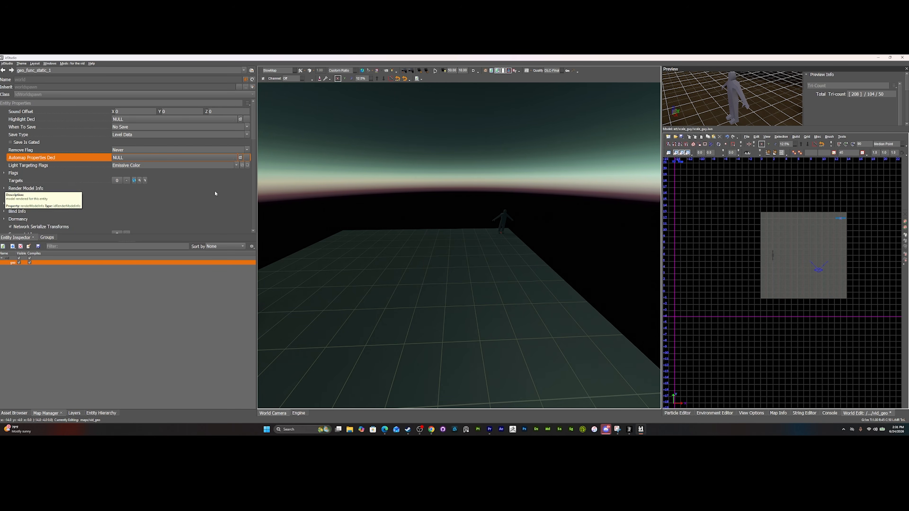
key(d)
right_drag(345, 239, 517, 147)
key(d)
key(w)
scroll(168, 192, down, 1)
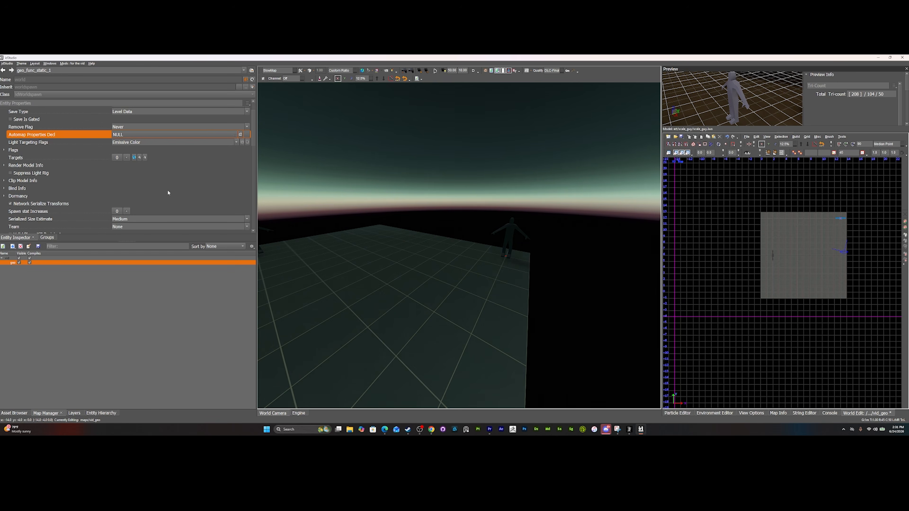
click(507, 232)
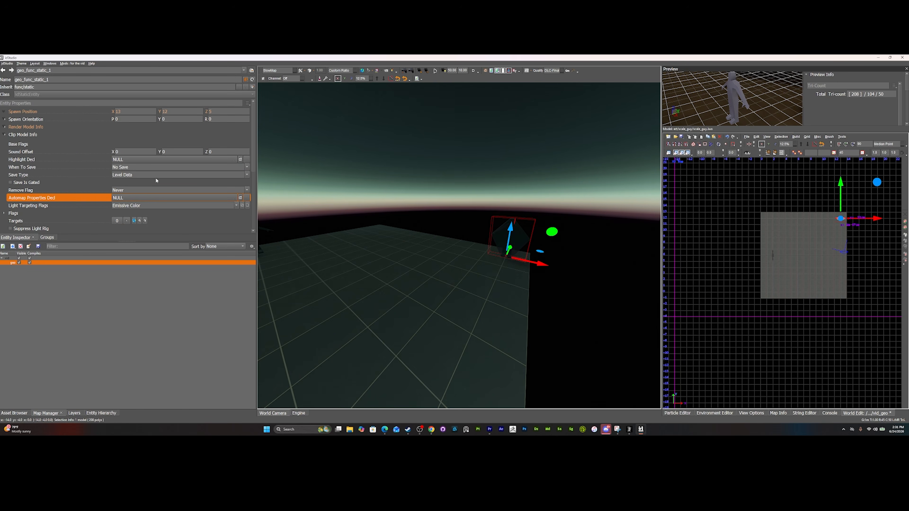
Replace the render model of the scale_guy entity at the floor's corner with blobs_puss_02 from art/kit/gore, then deselect it.
click(5, 127)
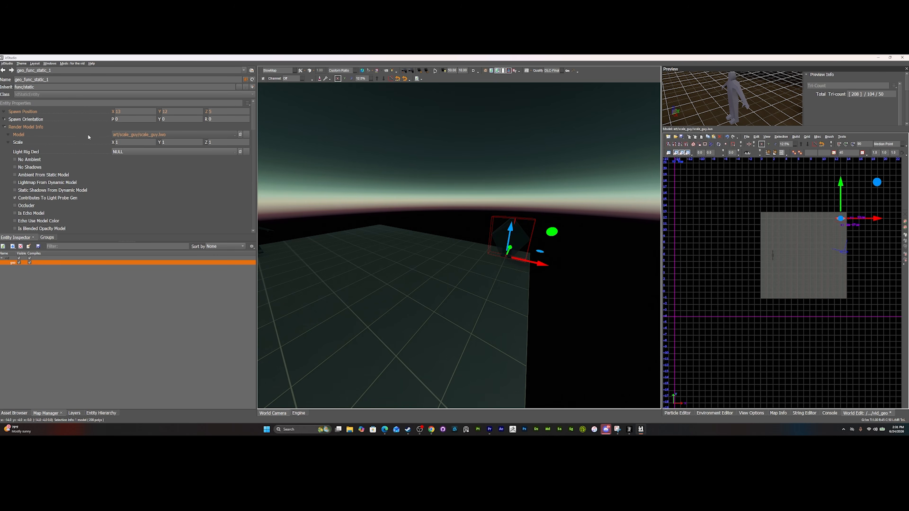
double_click(137, 134)
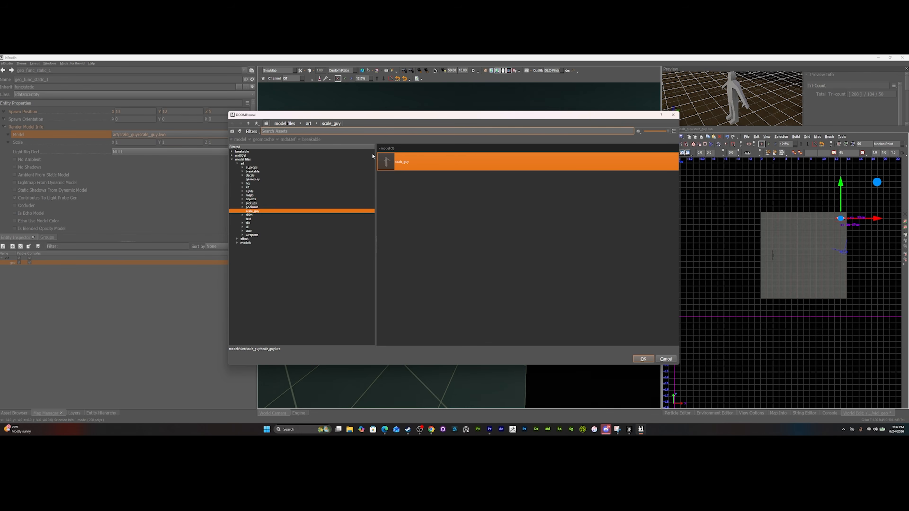
click(242, 187)
click(257, 223)
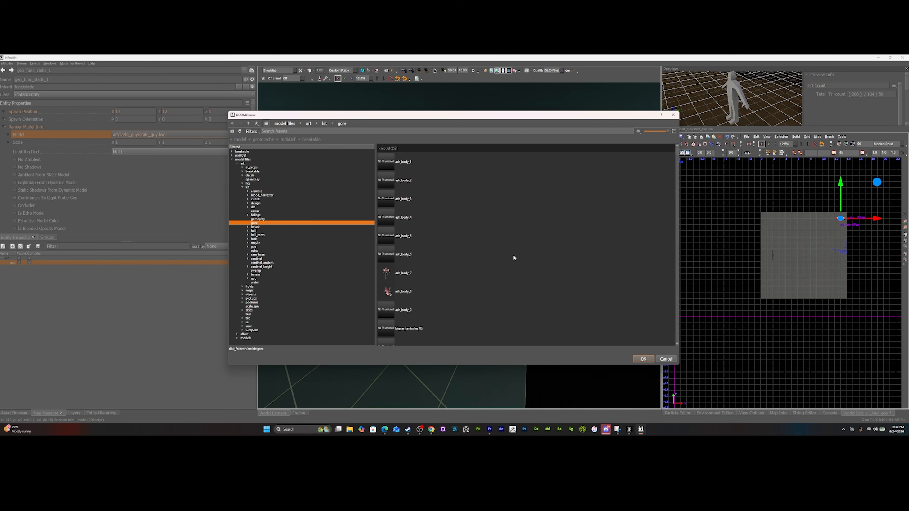
scroll(458, 280, down, 10)
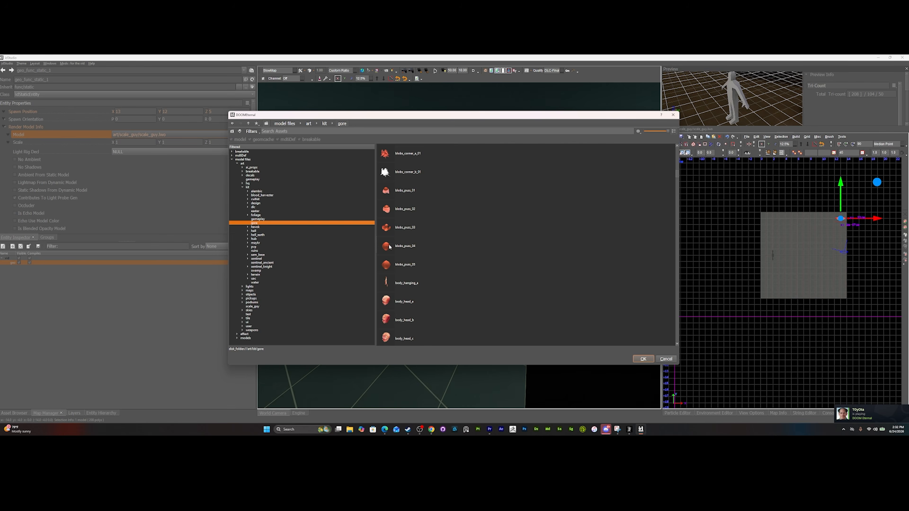
click(408, 208)
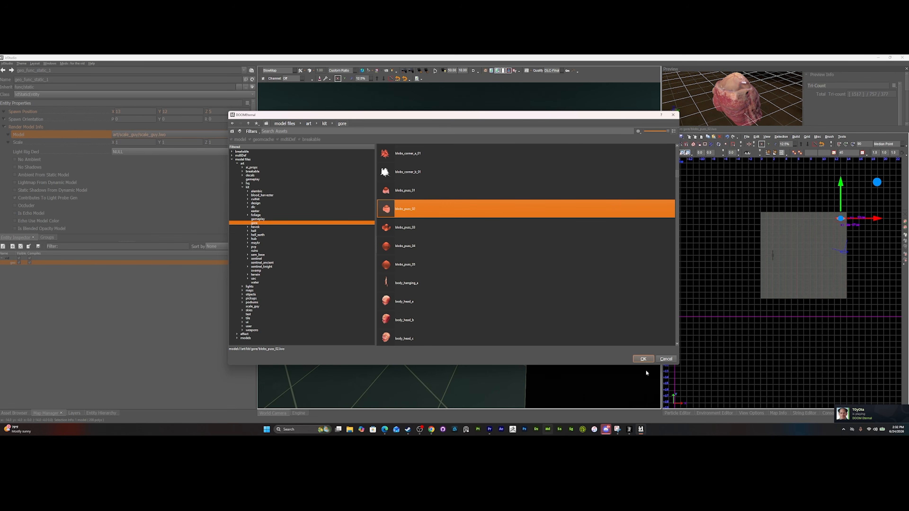
click(643, 359)
key(Escape)
right_drag(518, 302, 316, 249)
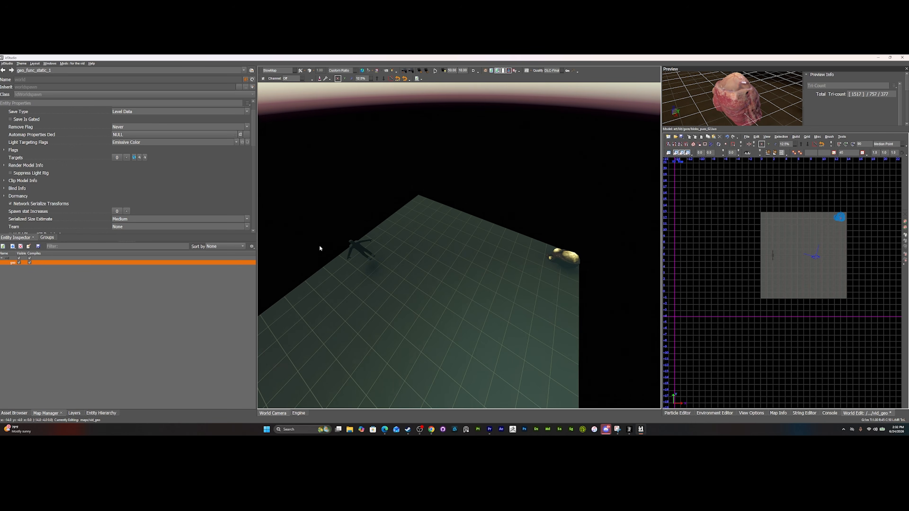
click(420, 429)
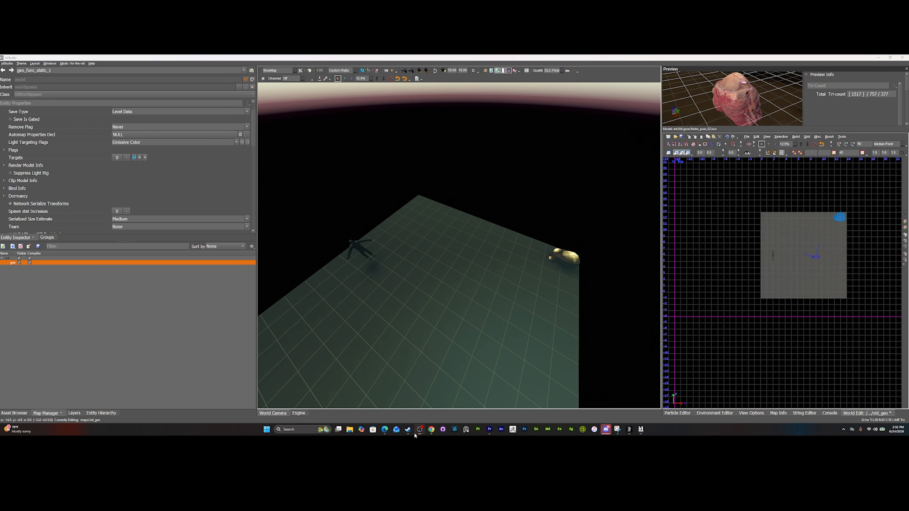